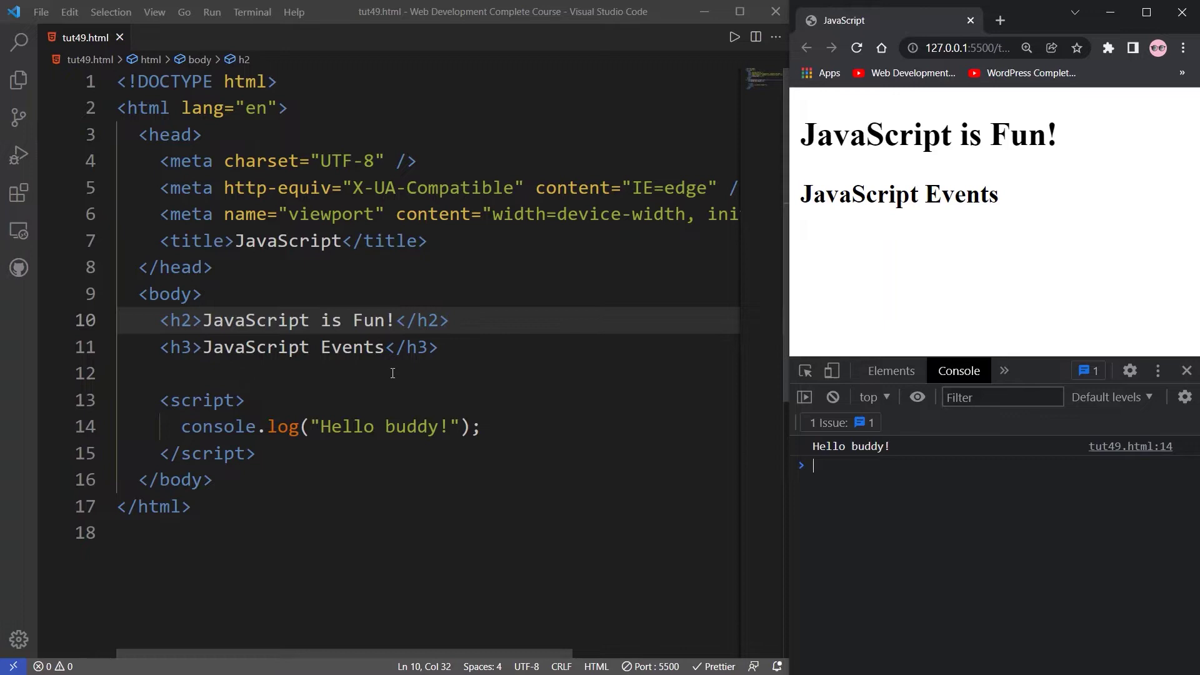
Insert a 'Click Me' button element on a new line below the JavaScript Events heading
left_click(440, 348)
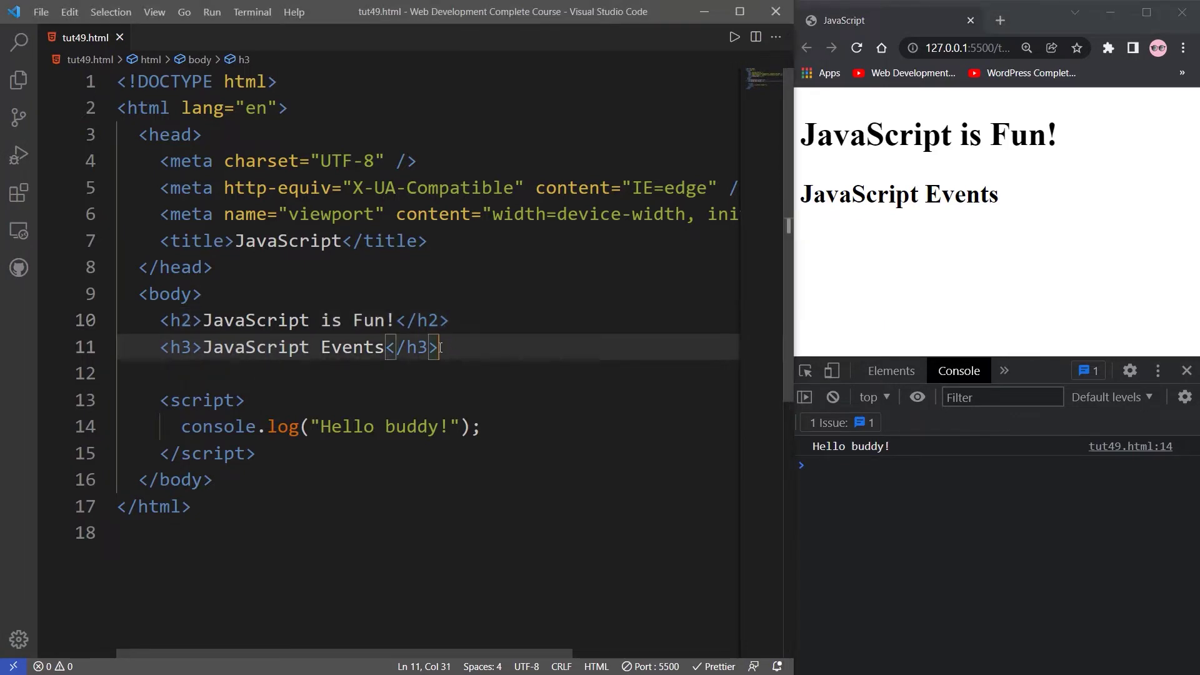
key("Return")
key("Return")
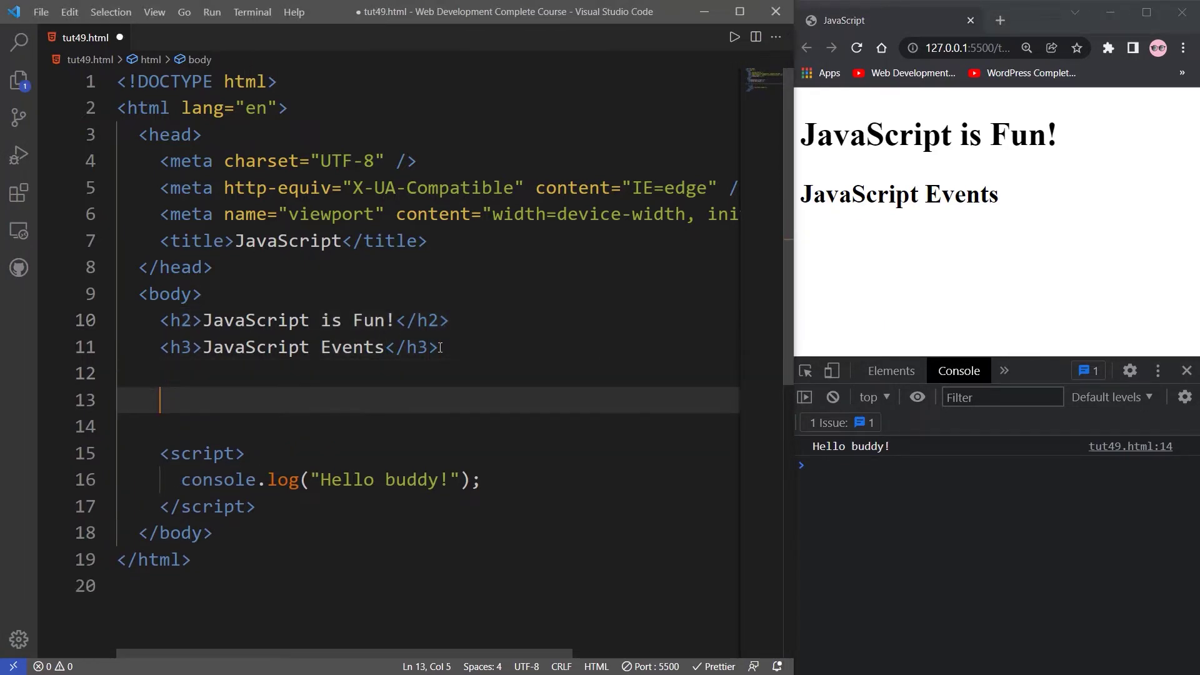
type("but")
key("Return")
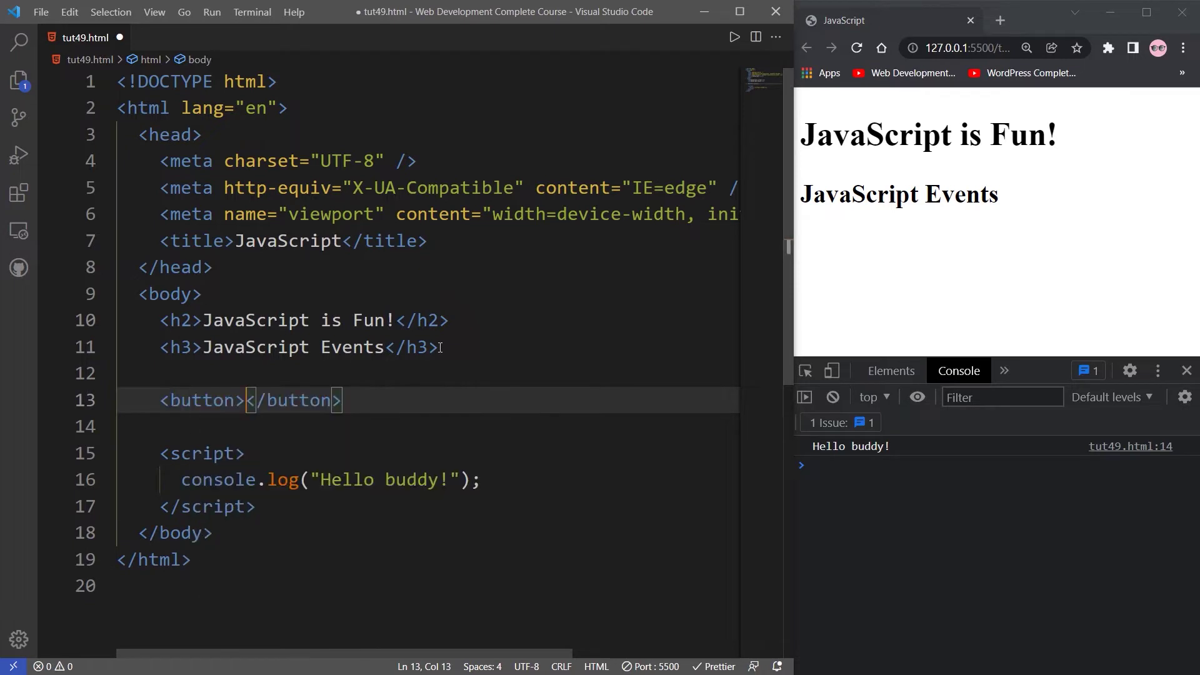
type("Cli")
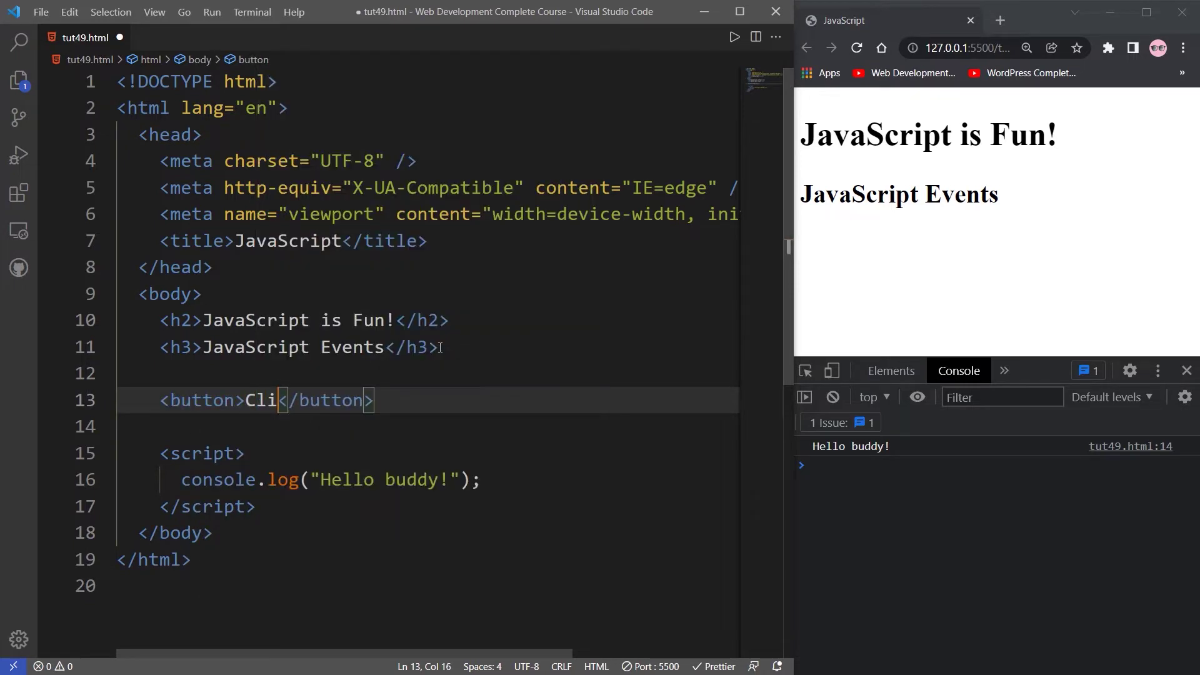
type("ck Me")
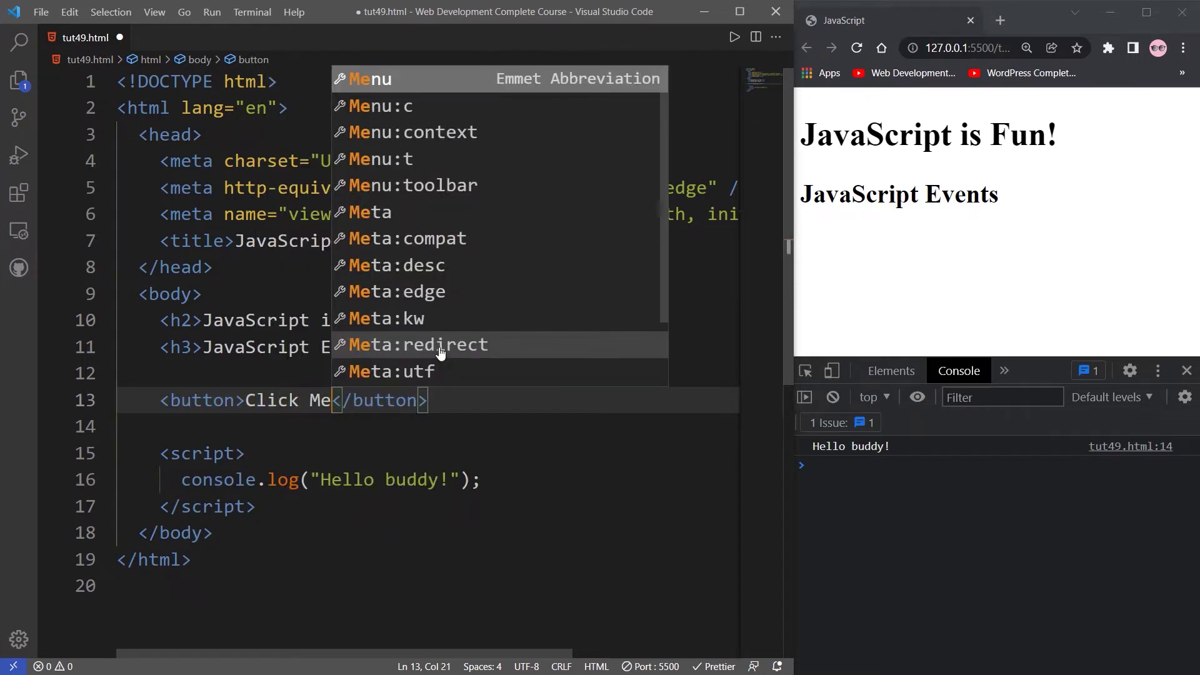
left_click(242, 400)
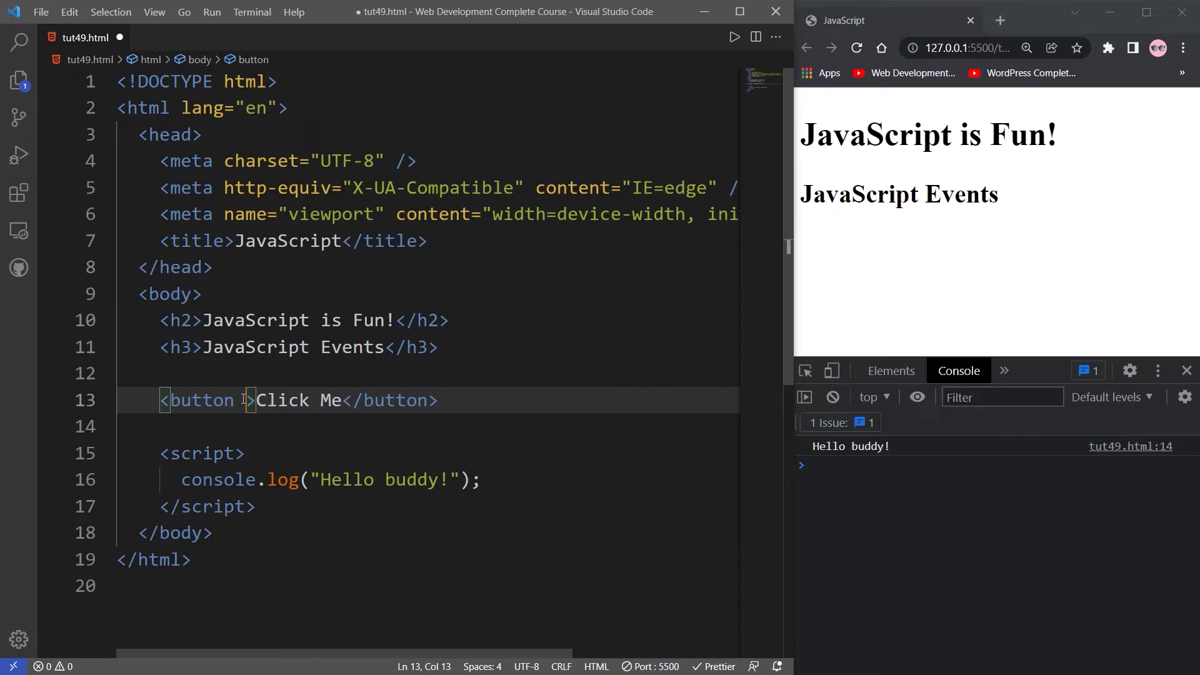
type("onc")
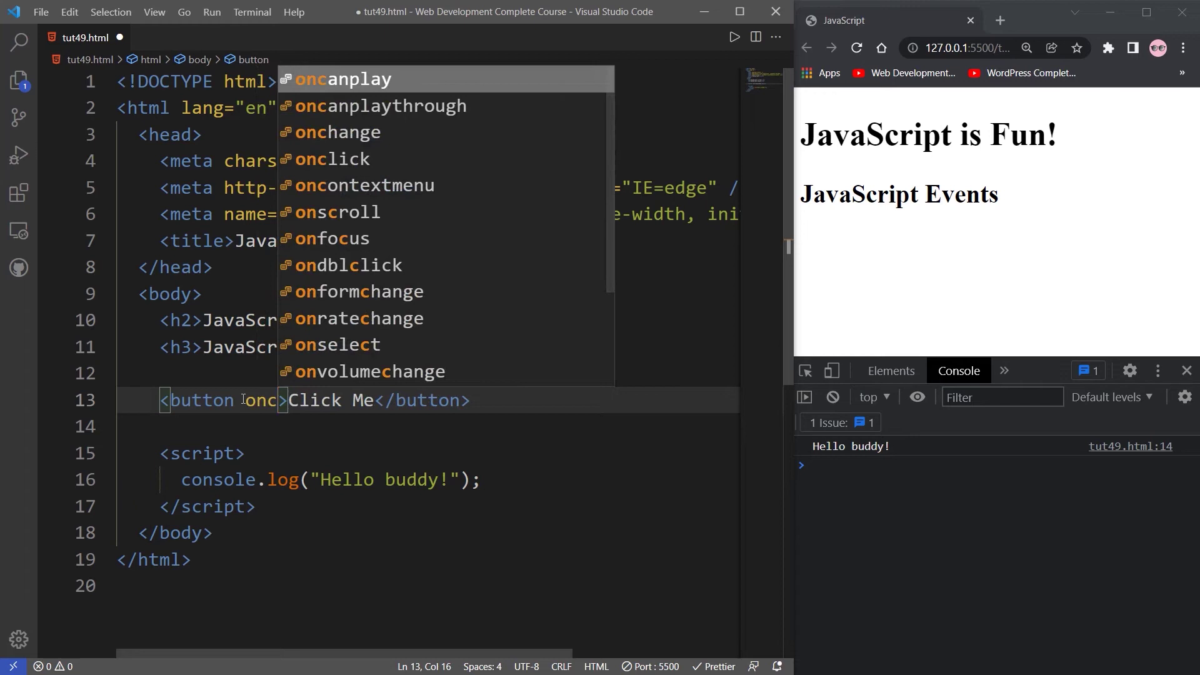
type("l")
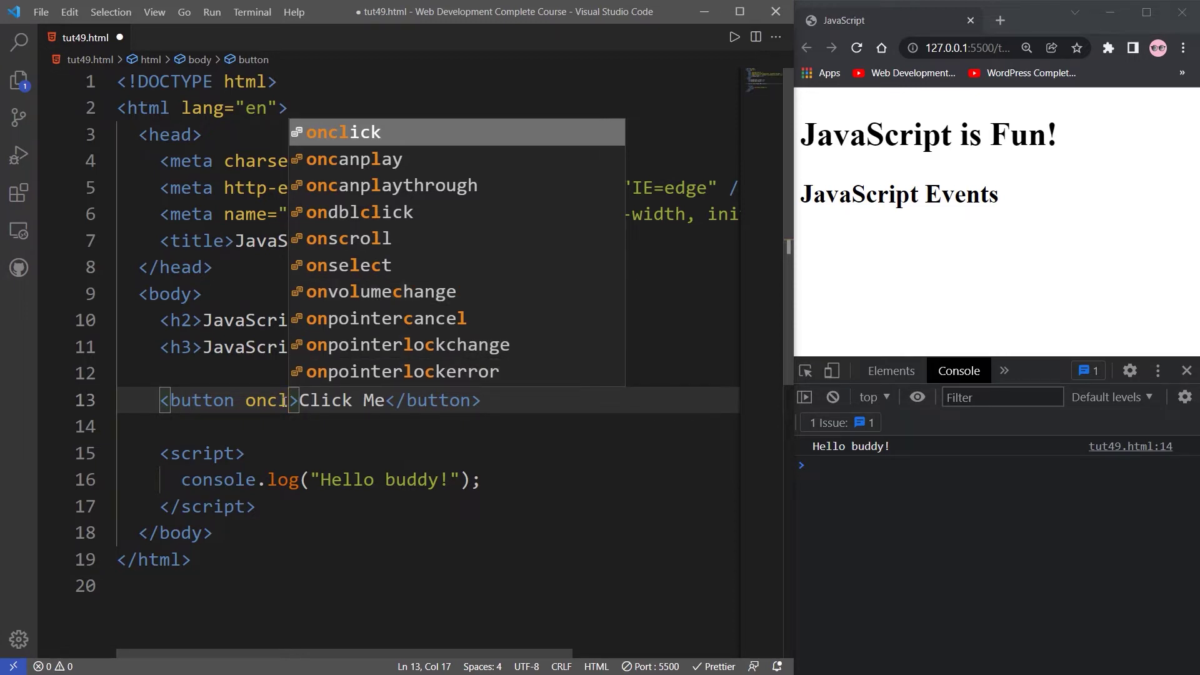
type("ick")
Add an onclick attribute to the Click Me button that calls displayDate()
key("Return")
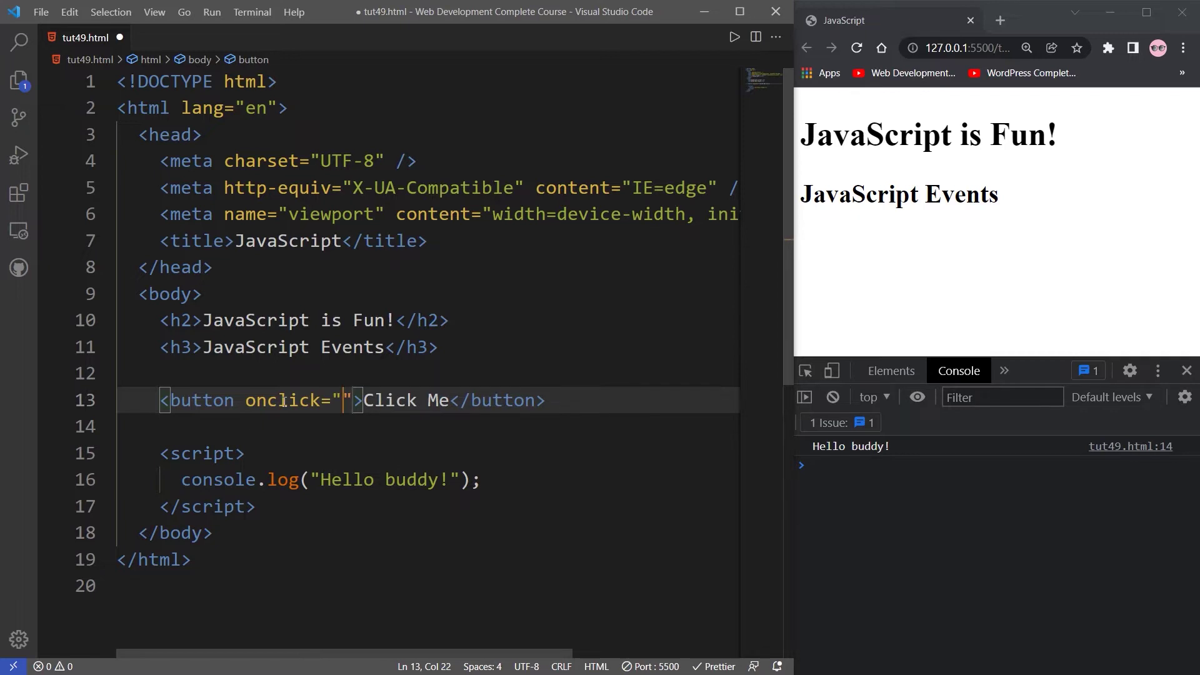
type("change")
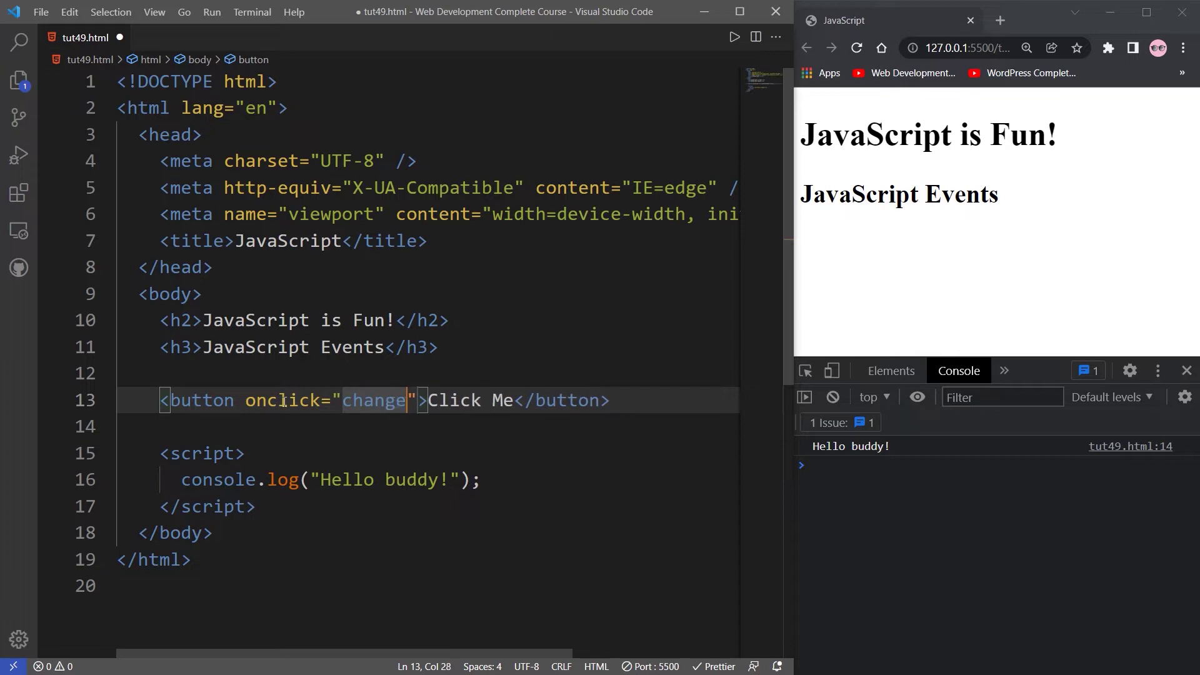
type("B")
key("BackSpace")
key("BackSpace")
key("BackSpace")
key("BackSpace")
key("BackSpace")
key("BackSpace")
key("BackSpace")
type("d")
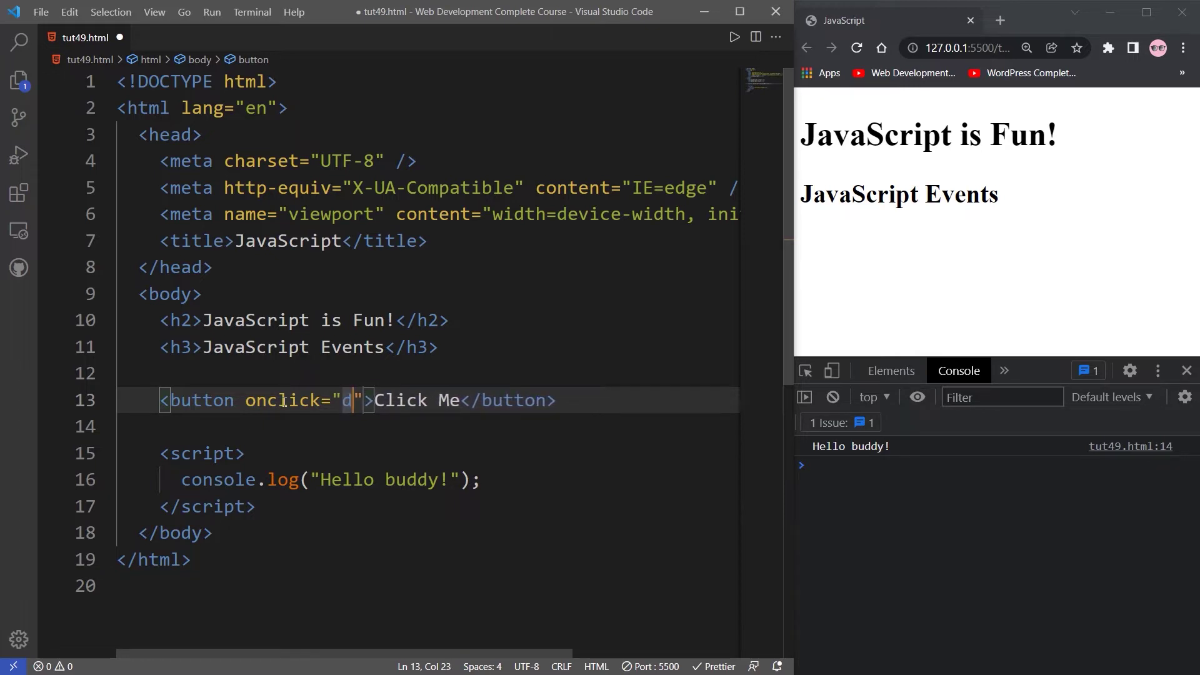
type("isplay")
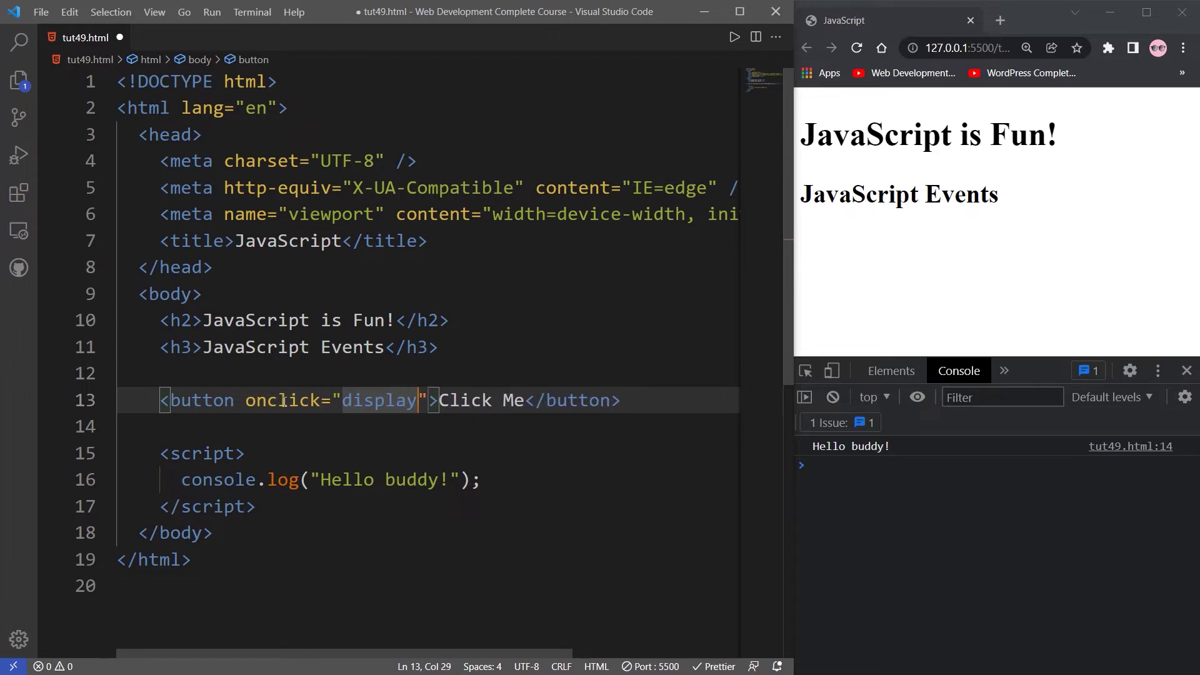
type("Date")
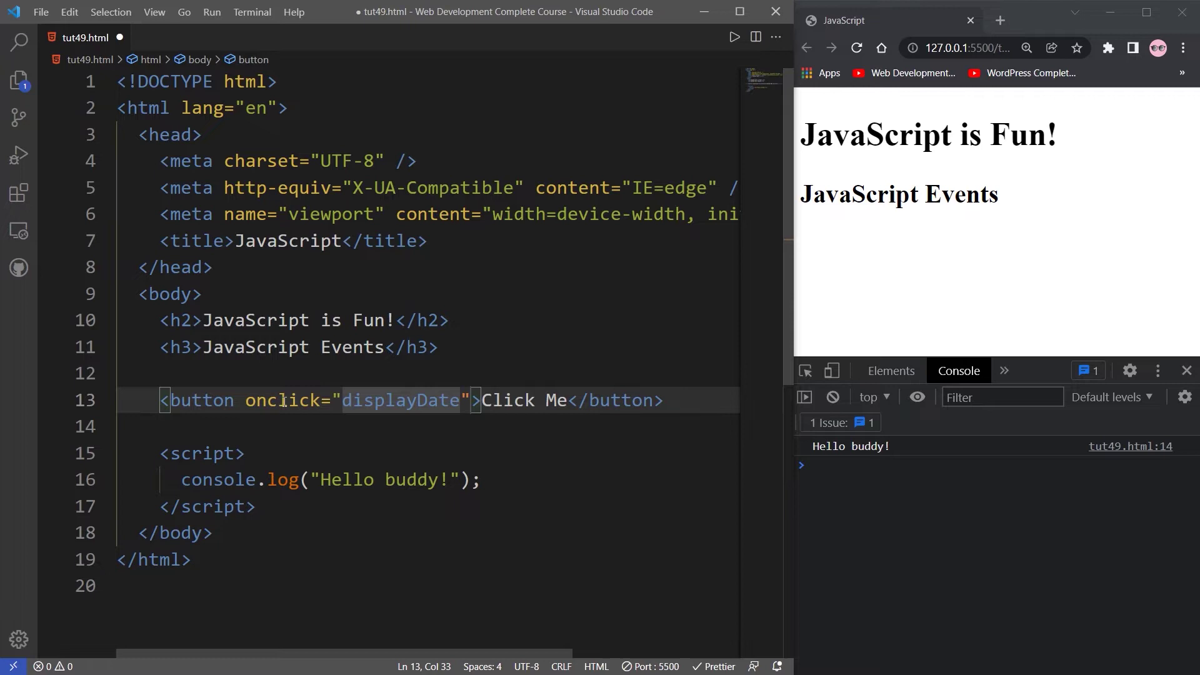
type("(")
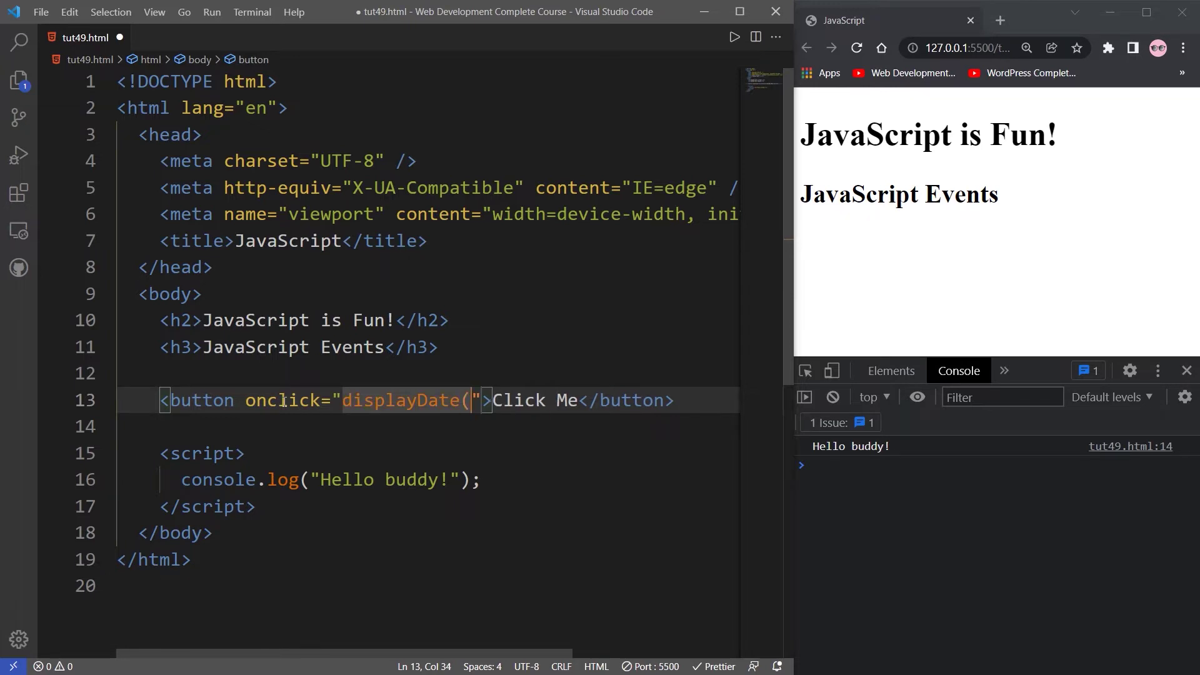
type(")")
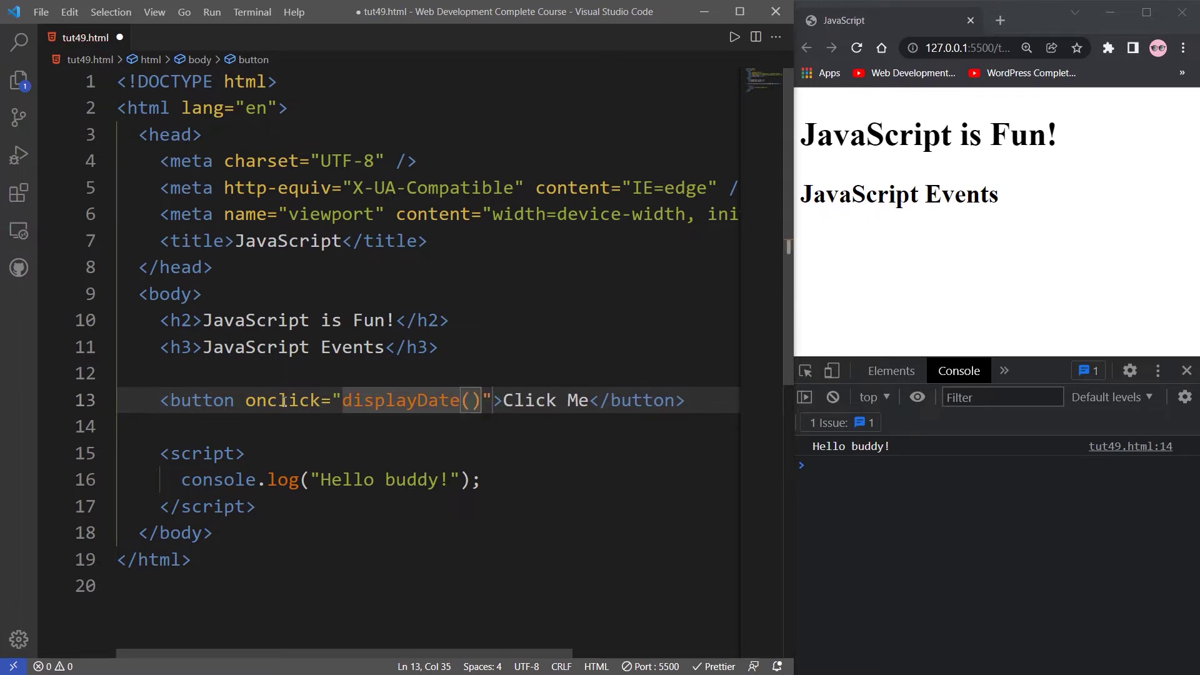
scroll(535, 402, "down", 2)
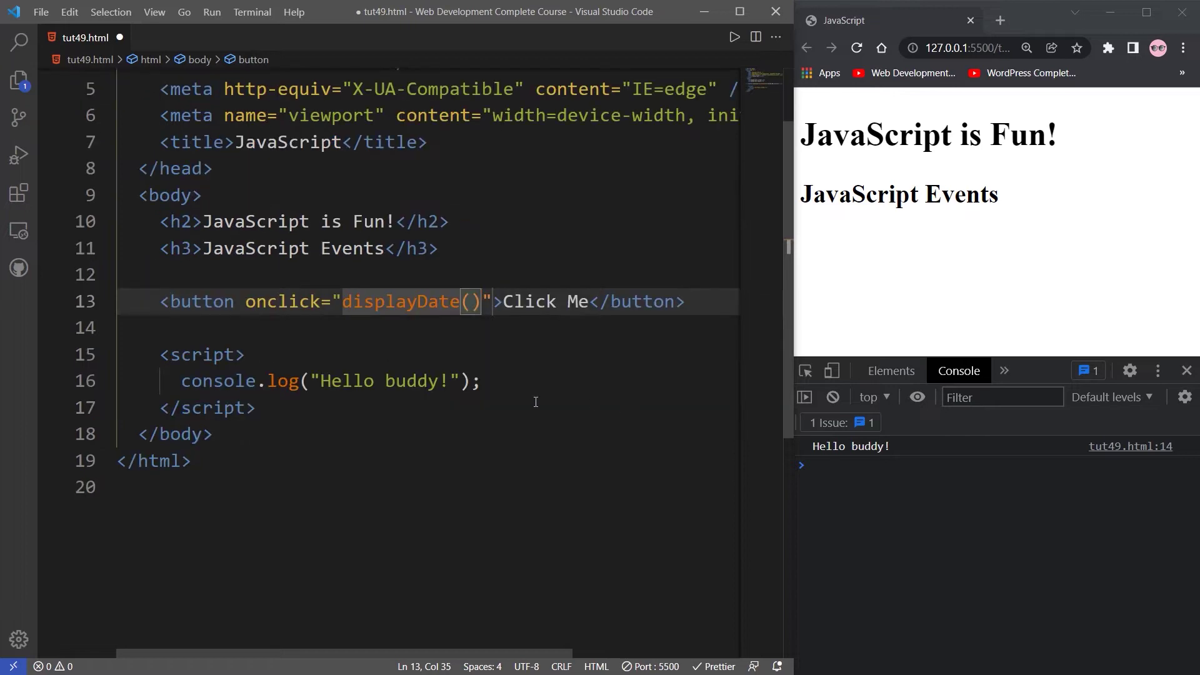
Write an empty function displayDate() { } after the console.log line
left_click(496, 377)
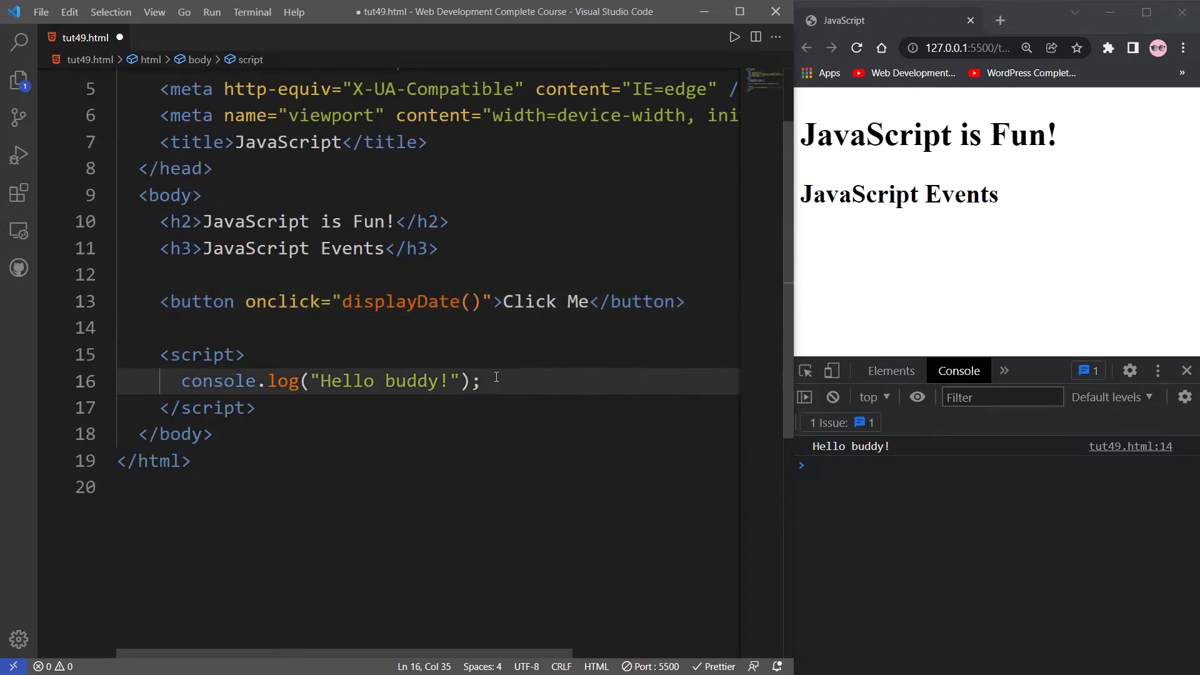
key("Return")
key("Return")
key("Return")
type("fu")
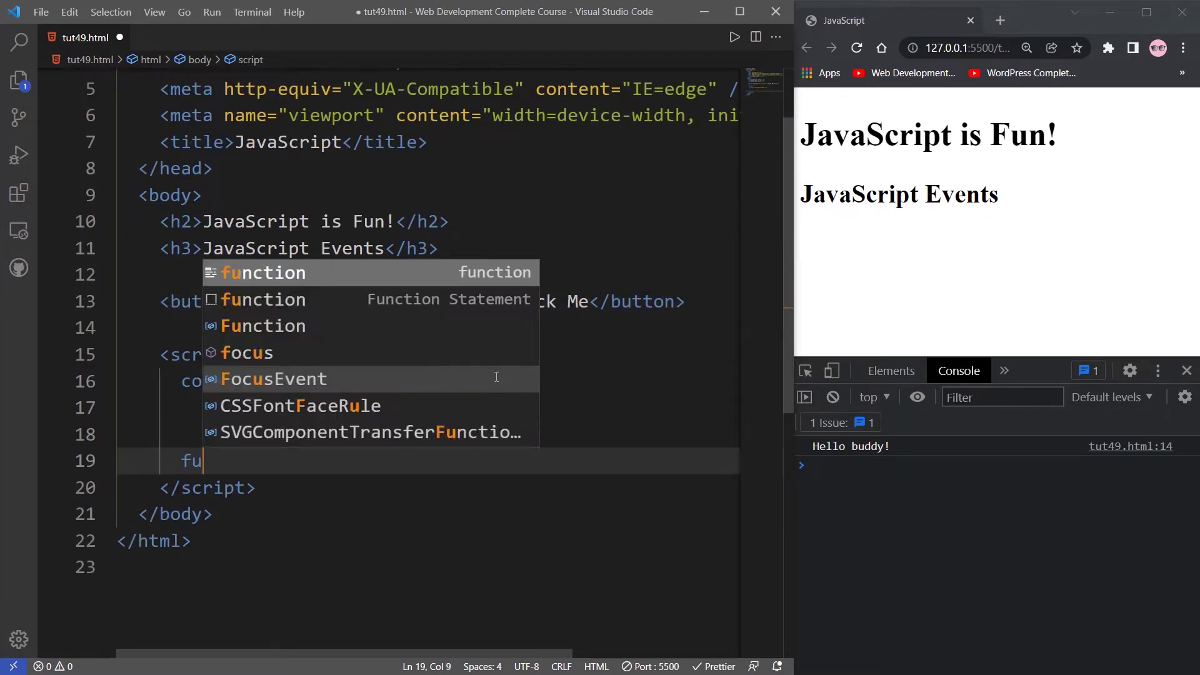
type("nction ")
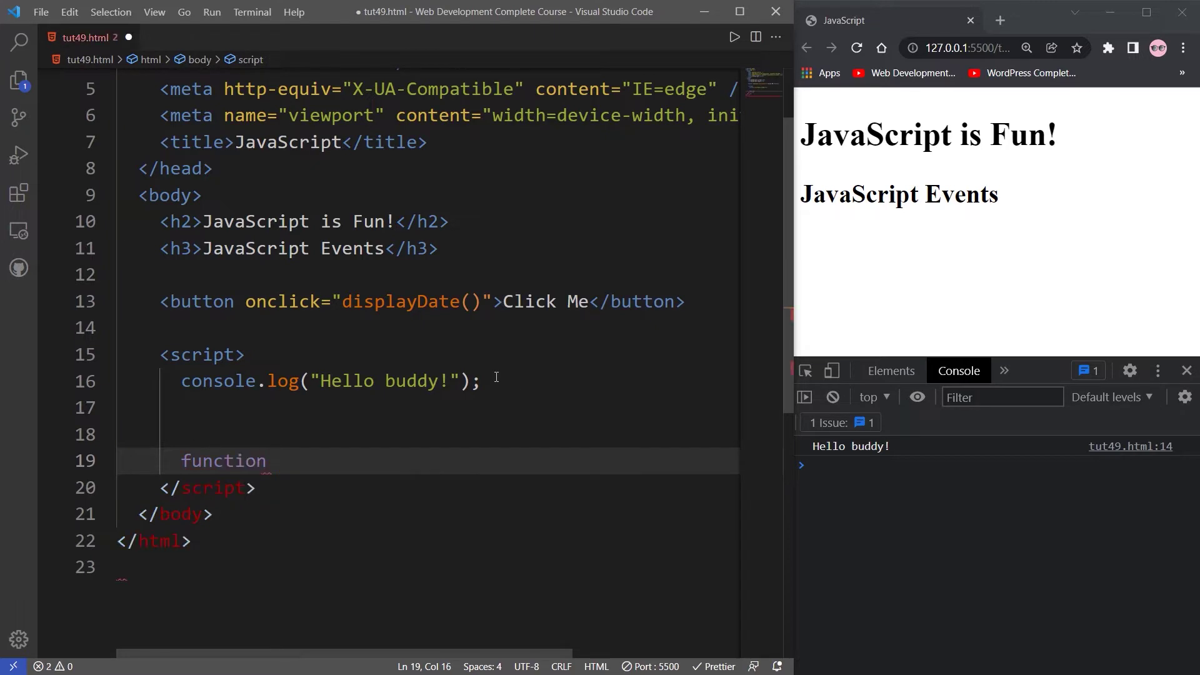
type("disp")
key("Return")
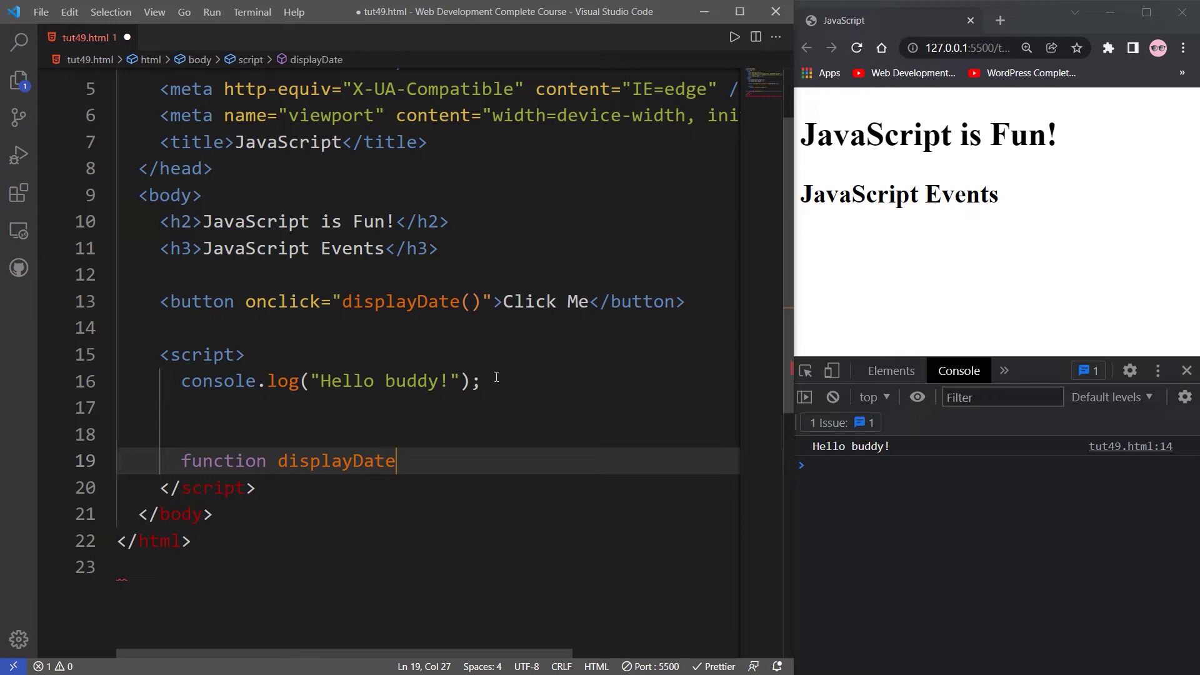
type("(")
key("Return")
type("{")
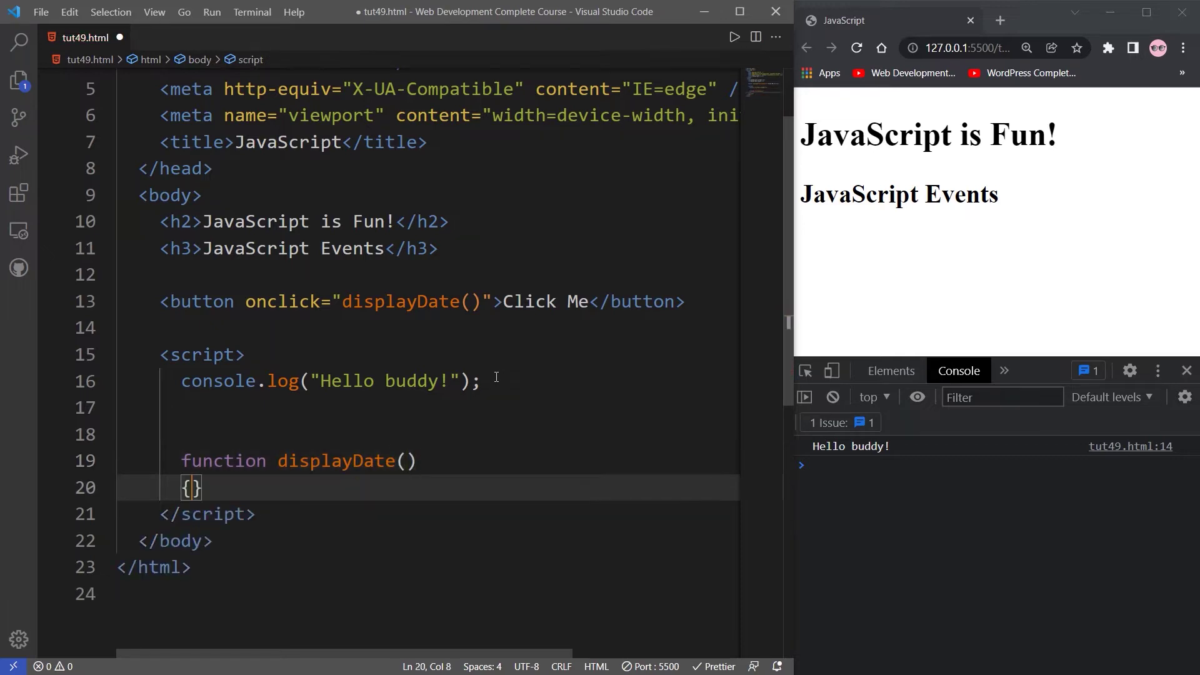
key("Return")
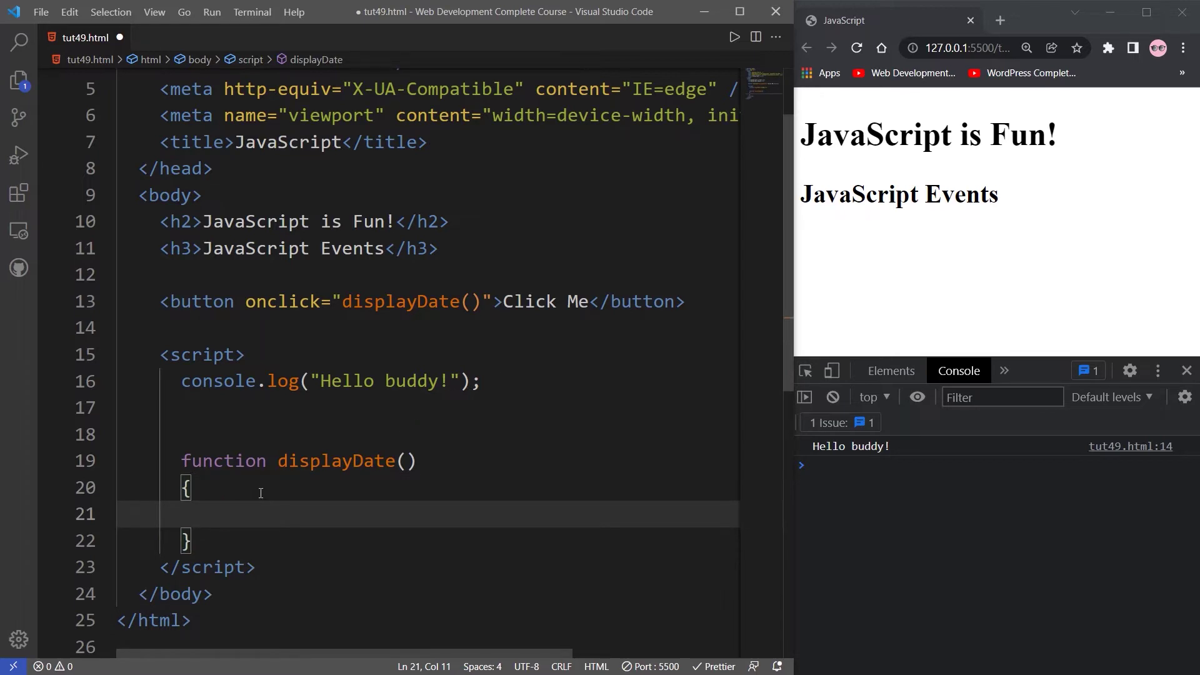
left_click(391, 530)
scroll(381, 512, "down", 1)
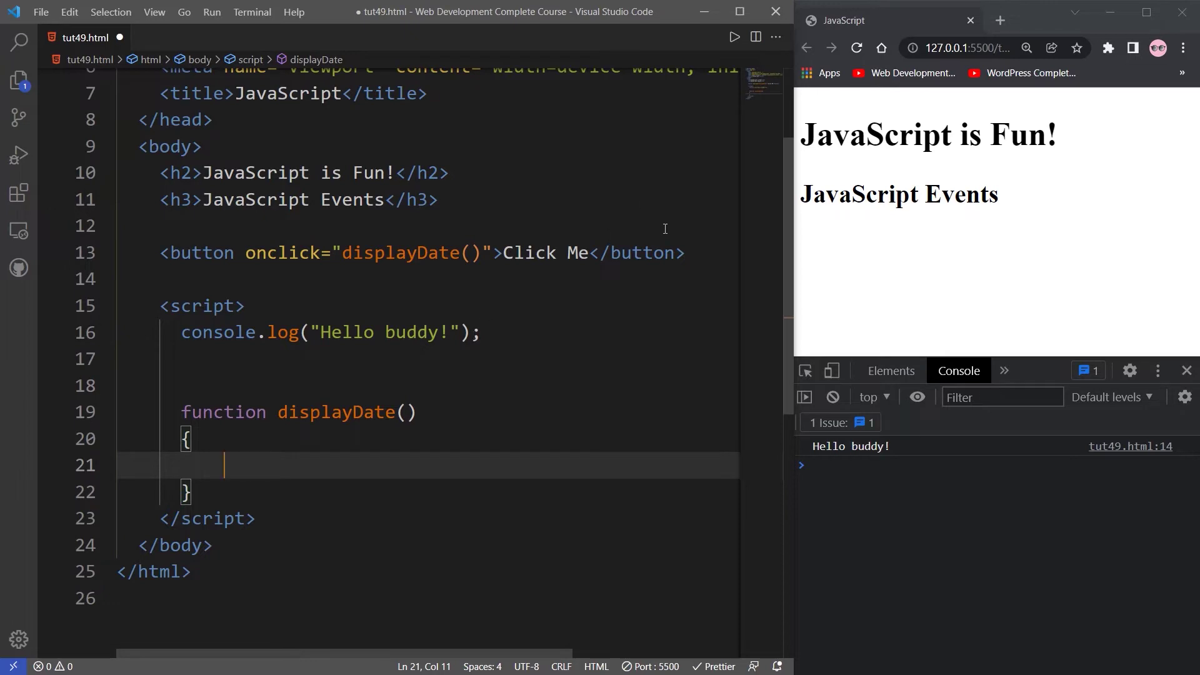
Add a paragraph with id="date" below the Click Me button
left_click(687, 252)
key("Return")
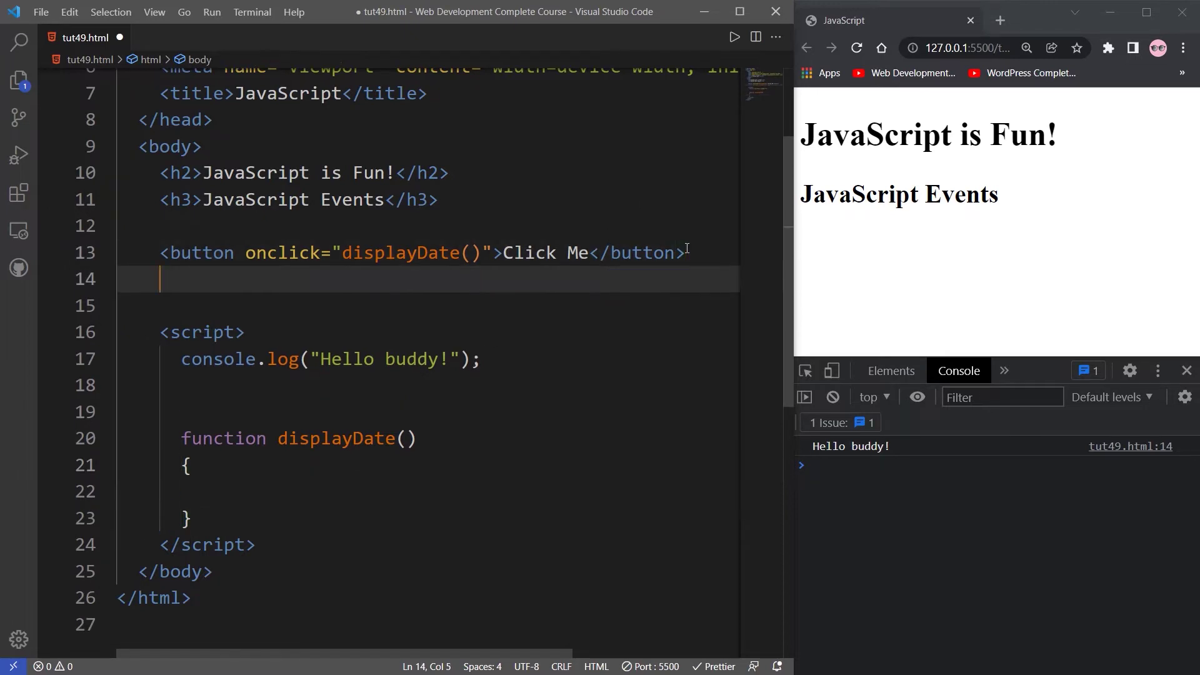
type("p")
key("Tab")
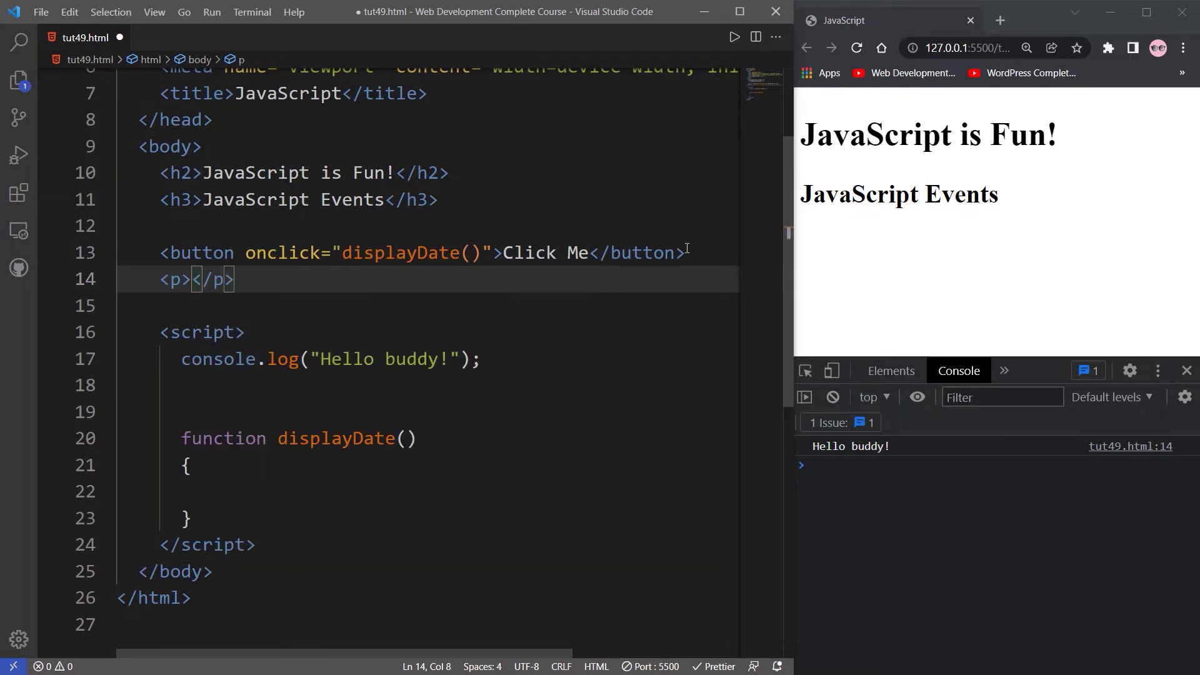
key("Left")
type("id")
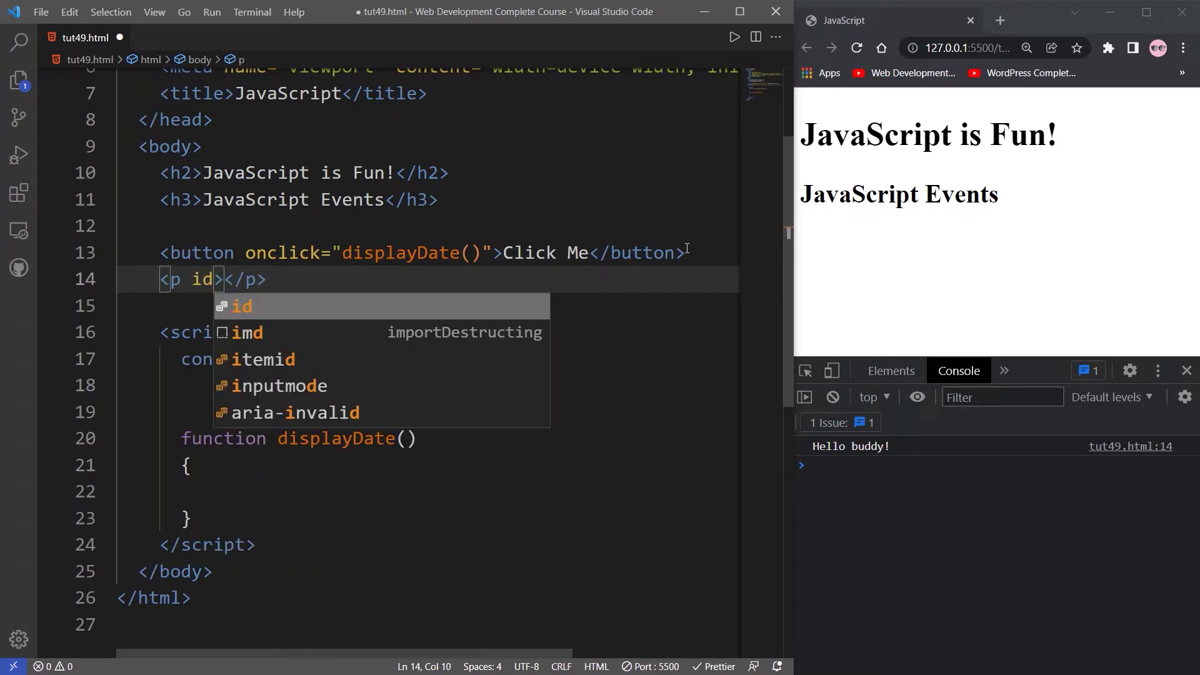
key("Return")
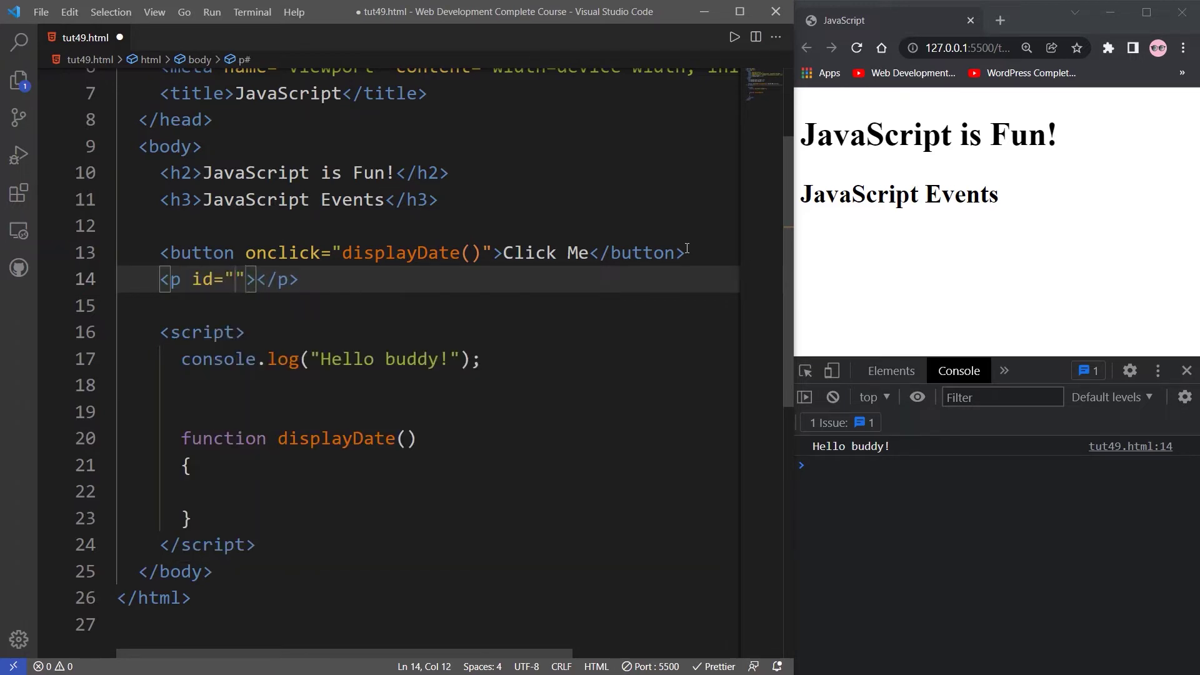
type("date")
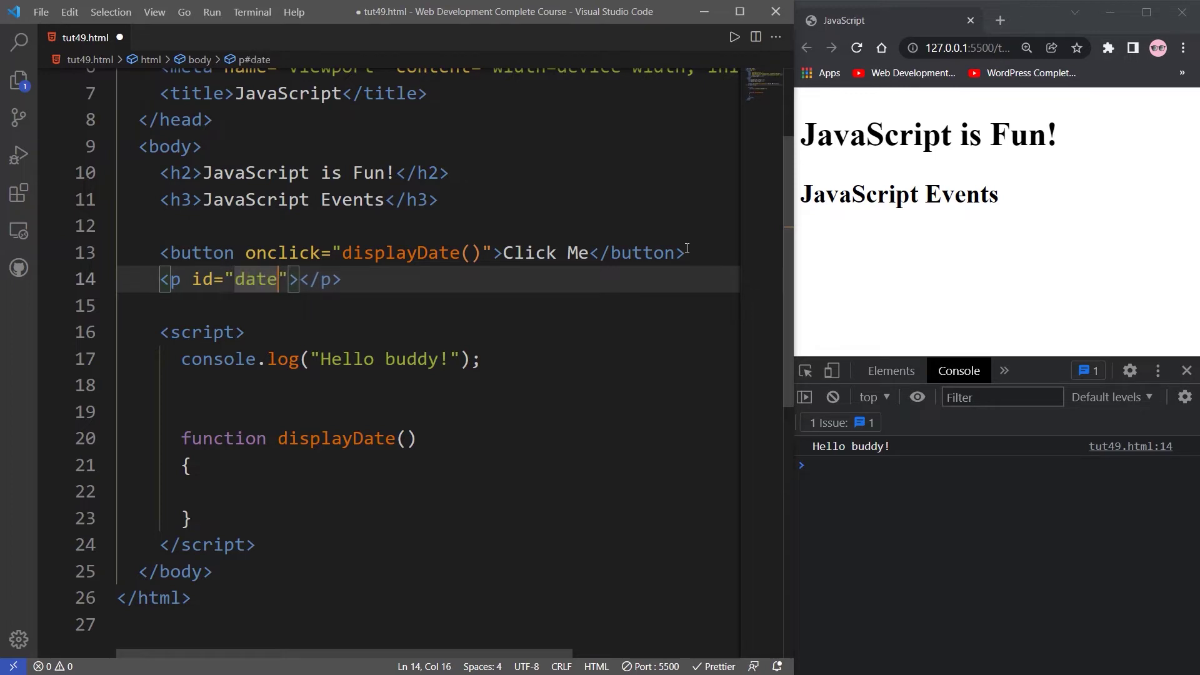
Fill displayDate with document.getElementById("date").innerHTML = Date(); and save the file
left_click(271, 486)
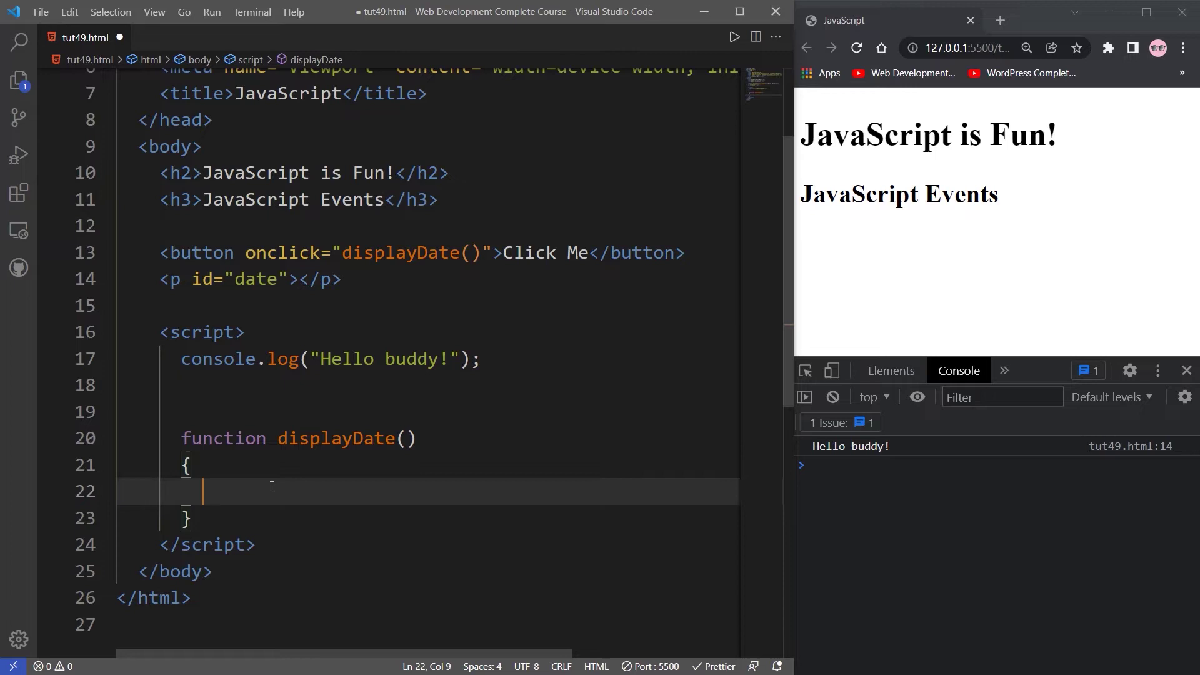
type("do")
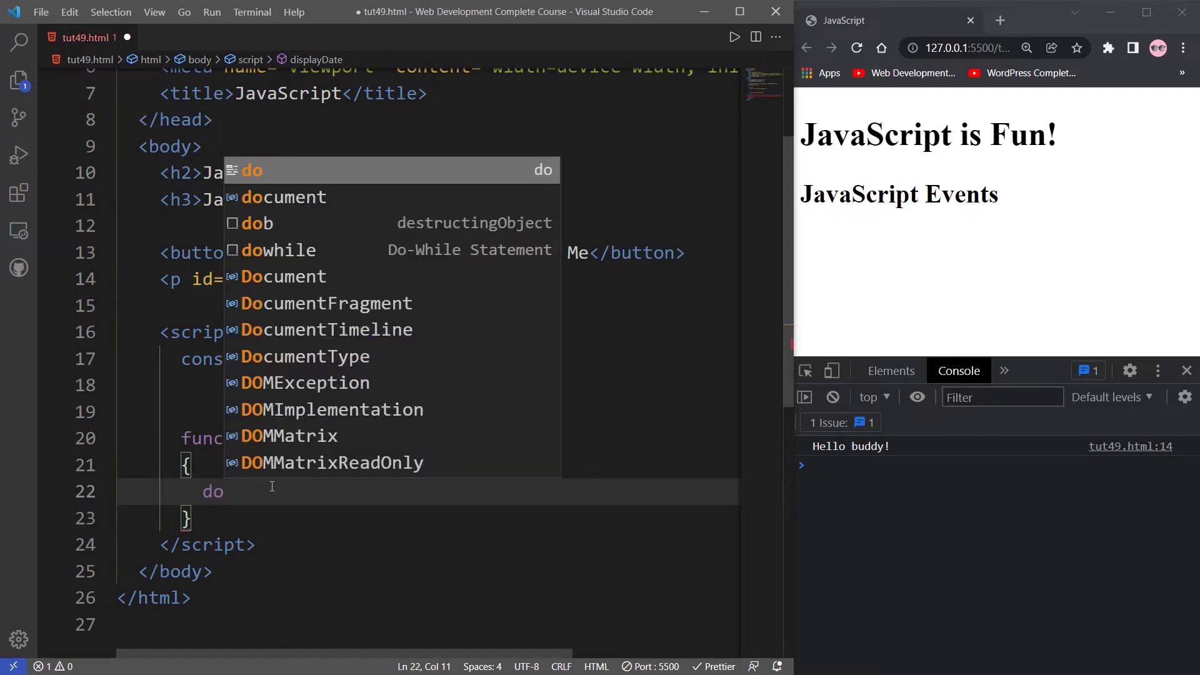
type("cu")
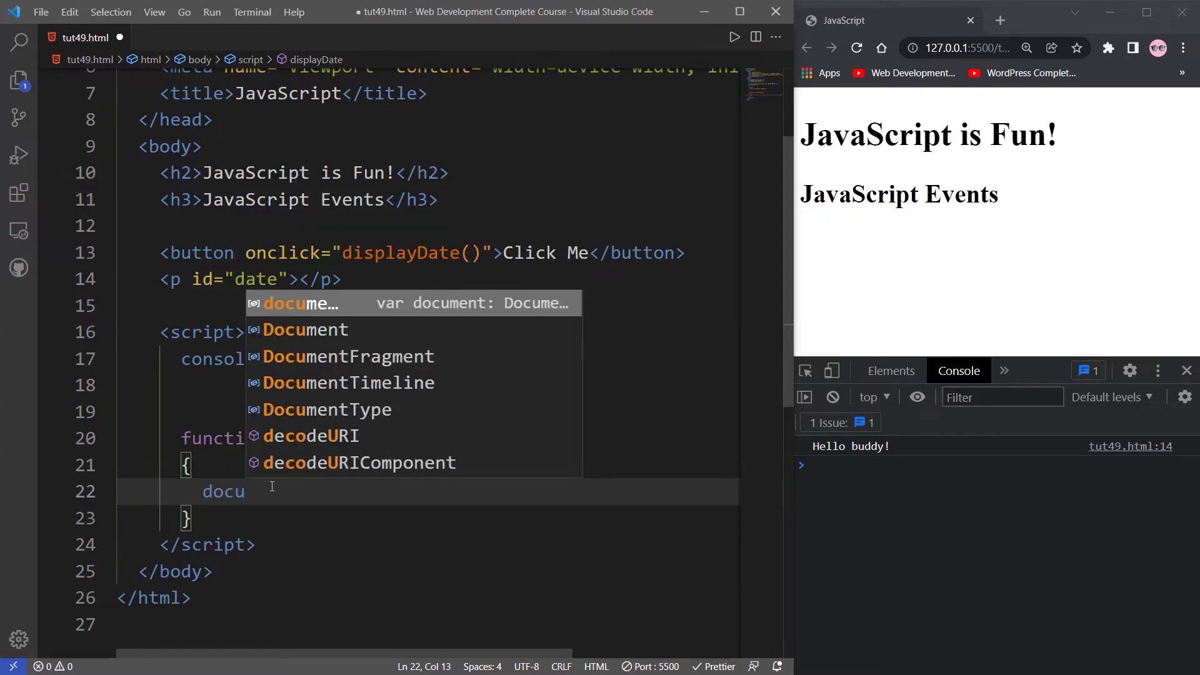
key("Return")
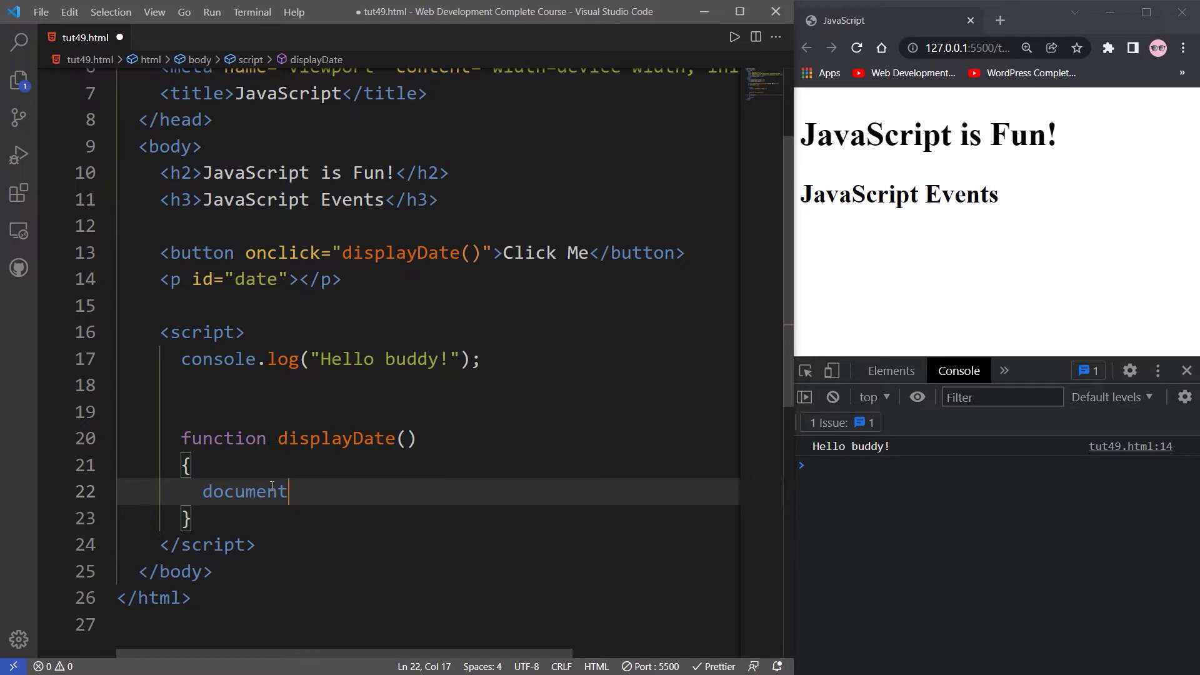
type(".get")
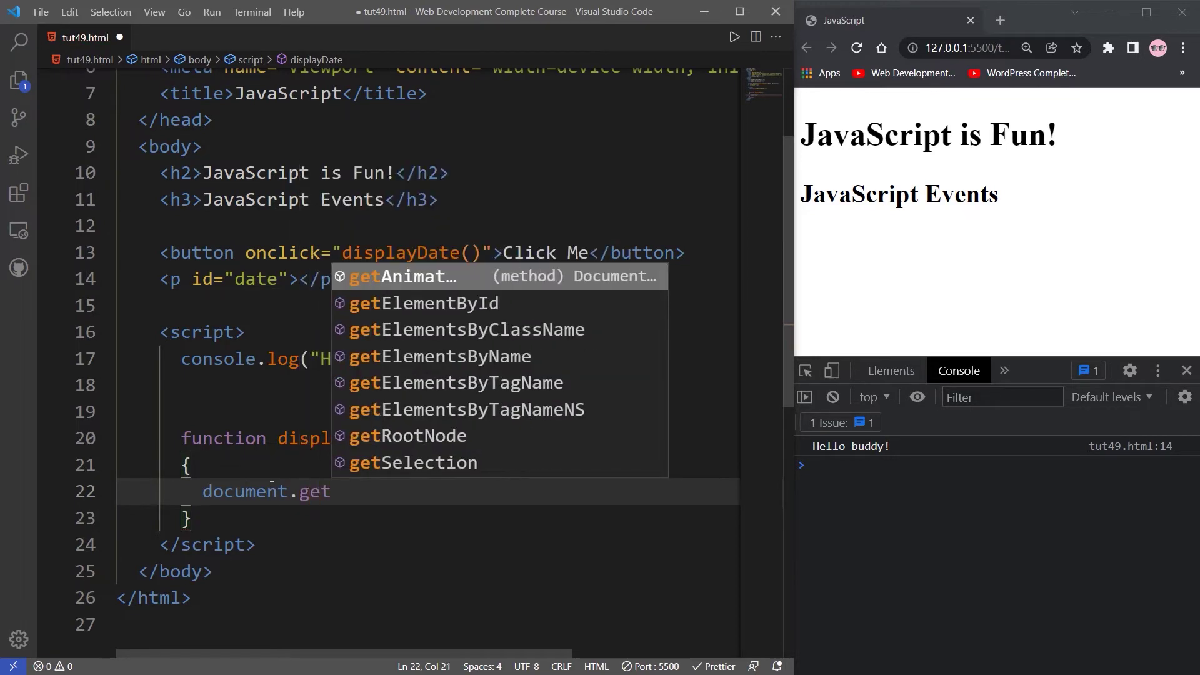
key("Down")
key("Return")
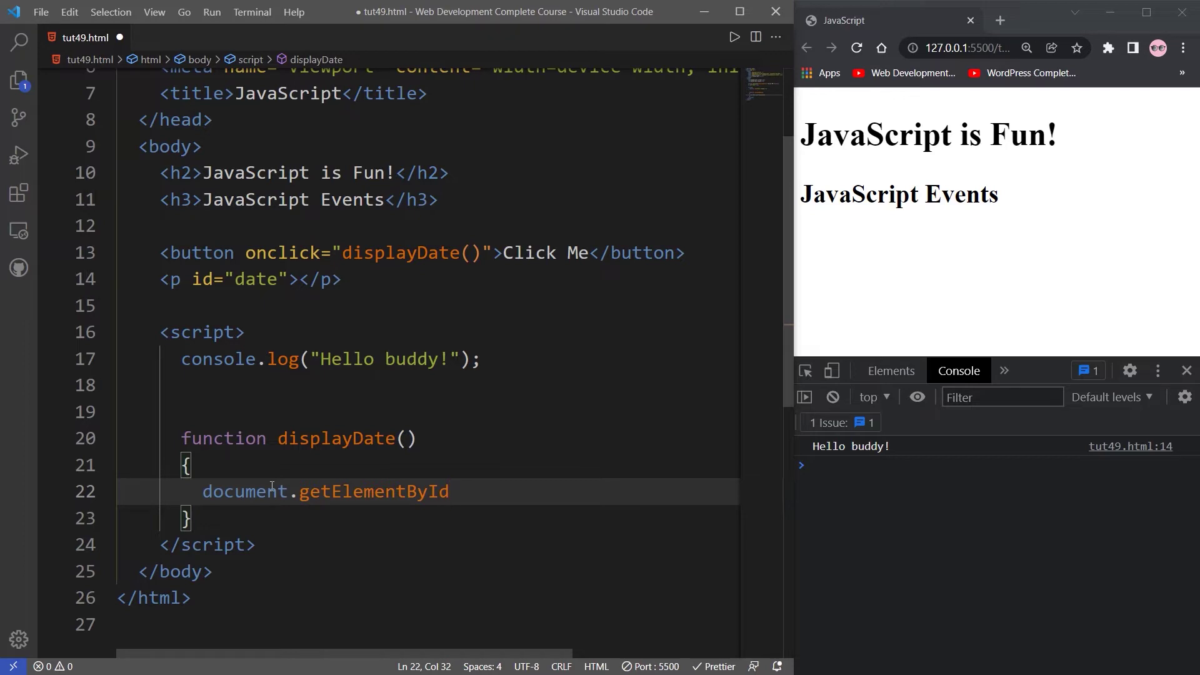
type("(\"")
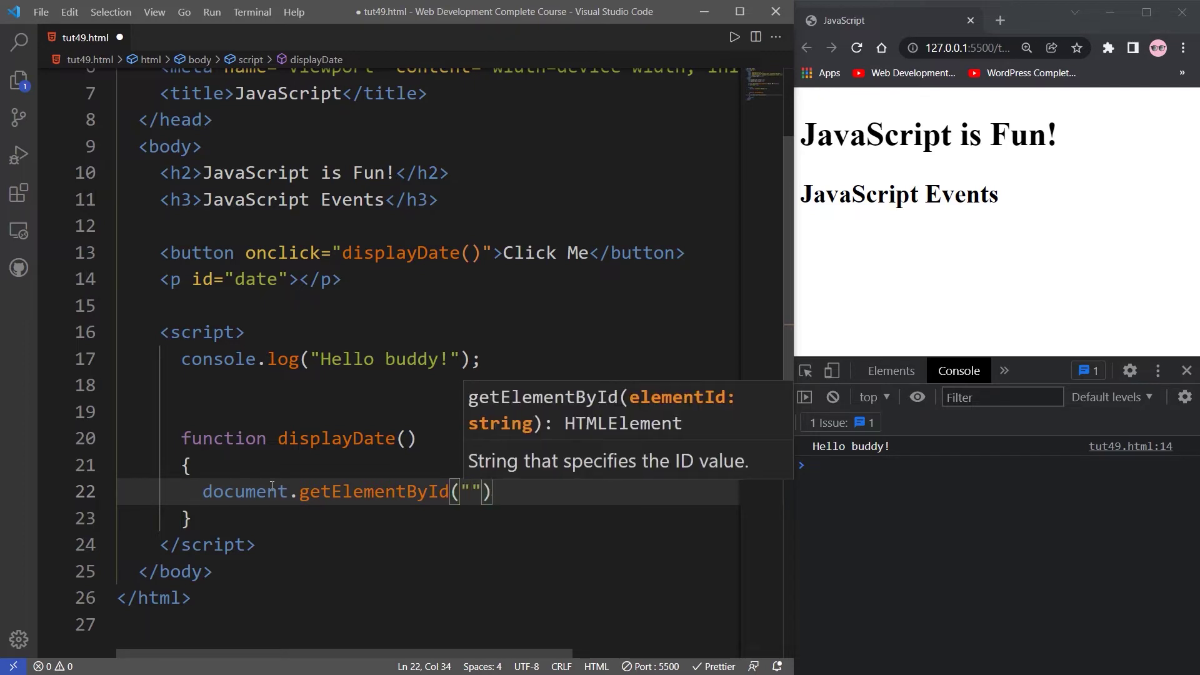
type("date")
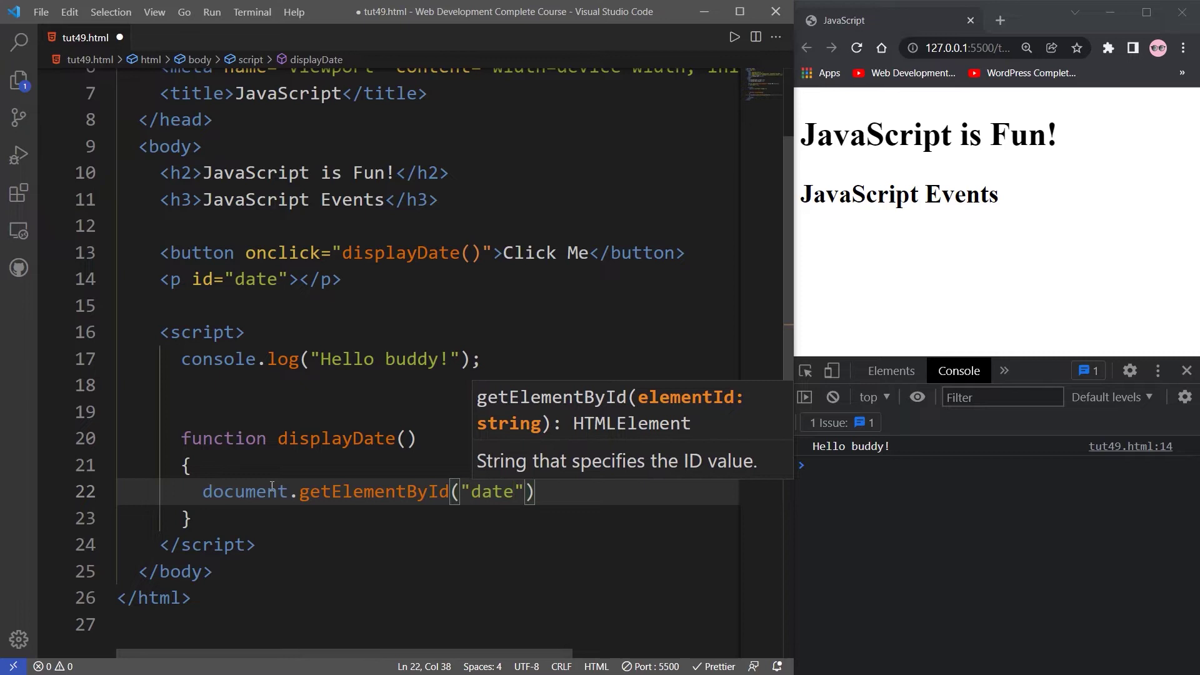
type("\")")
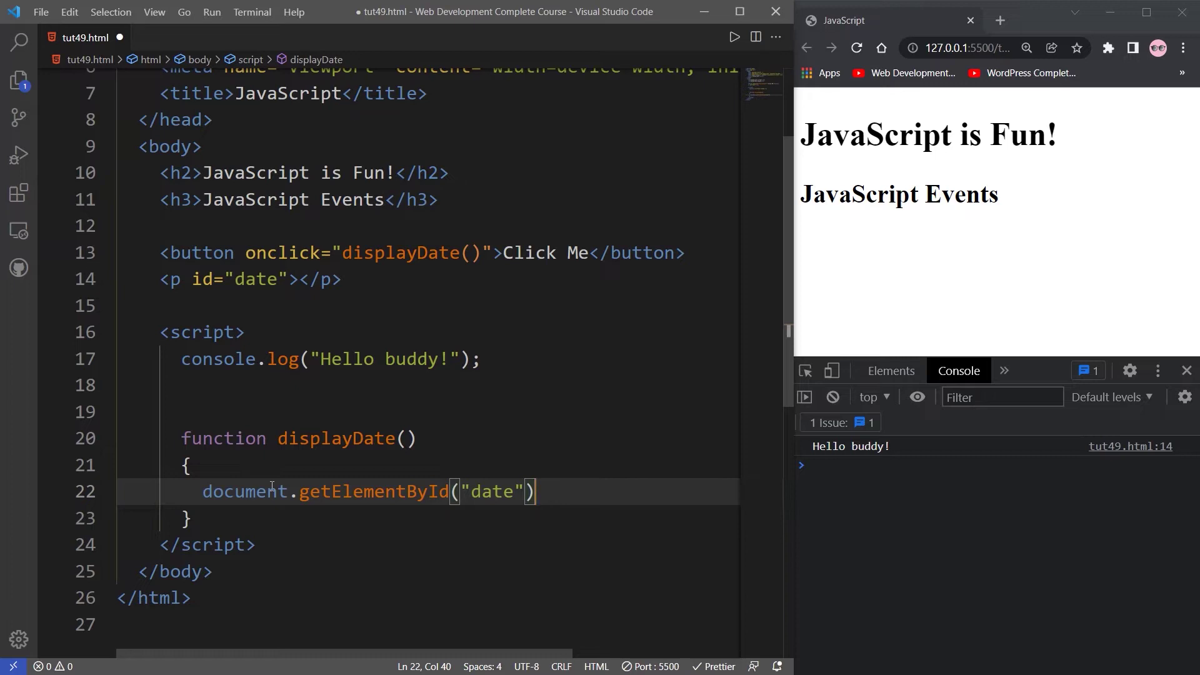
type(".i")
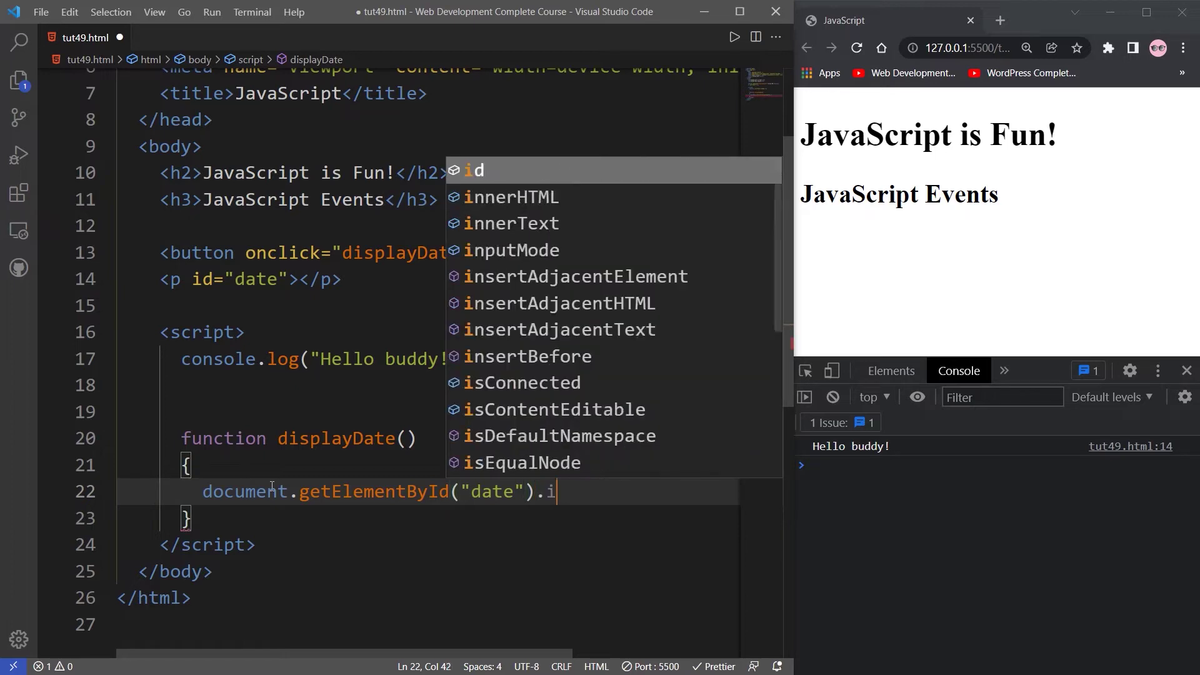
type("nner")
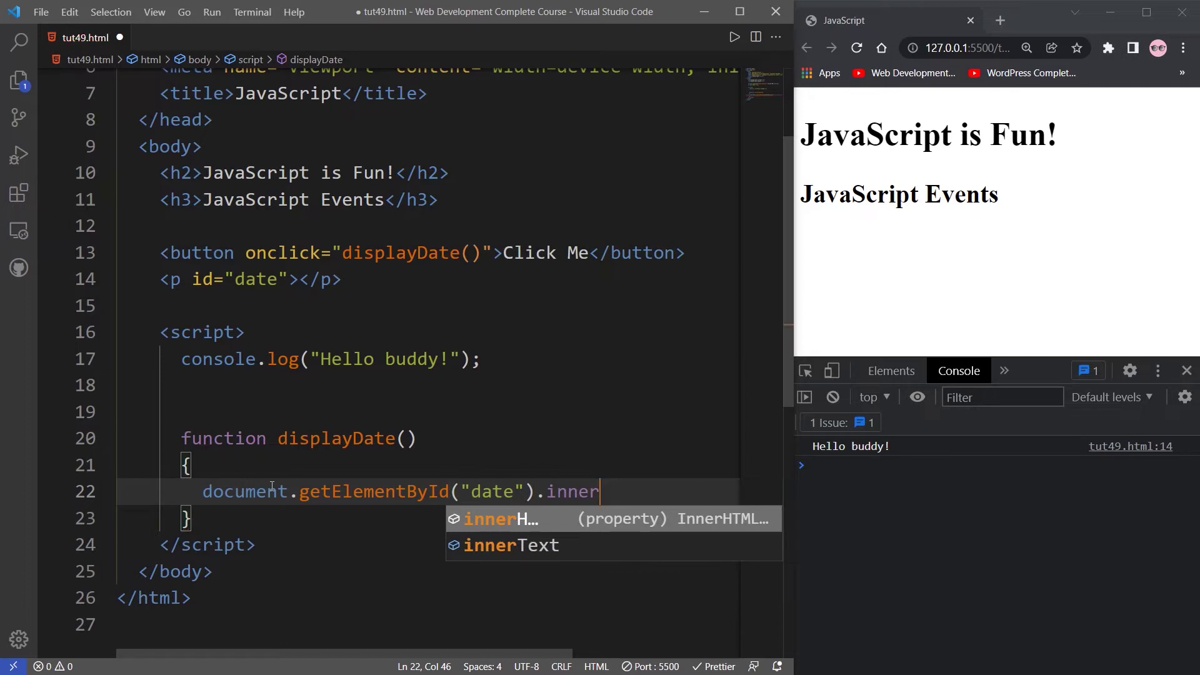
key("Return")
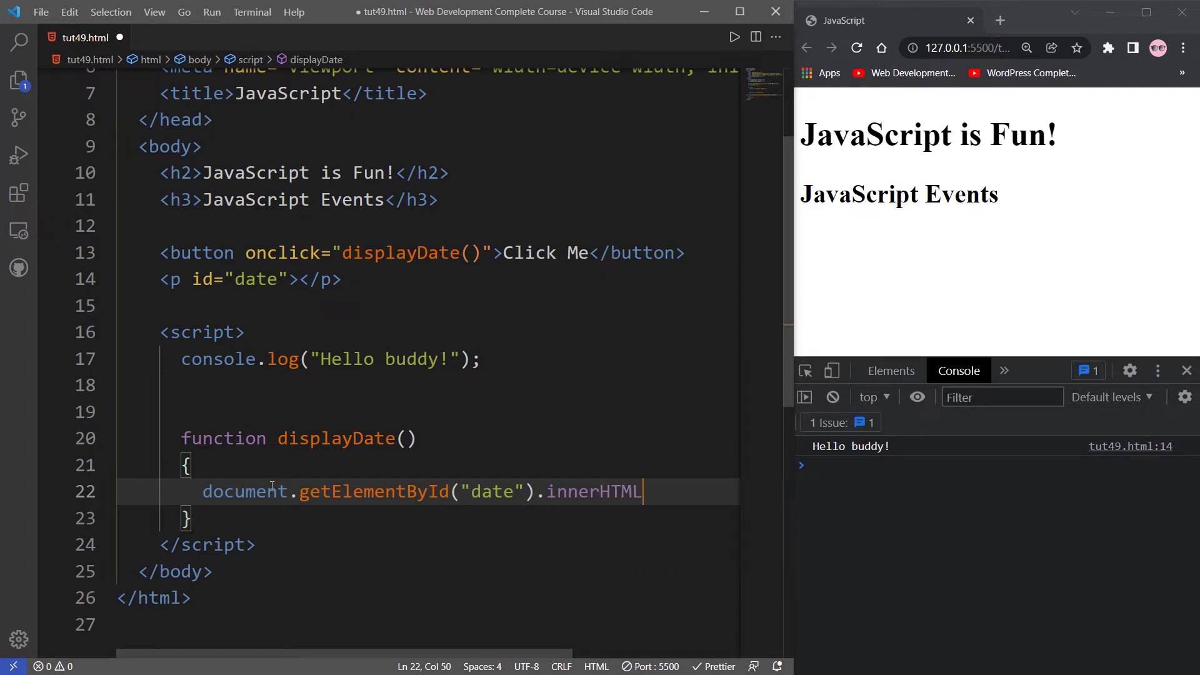
type("=")
key("BackSpace")
type("= Da")
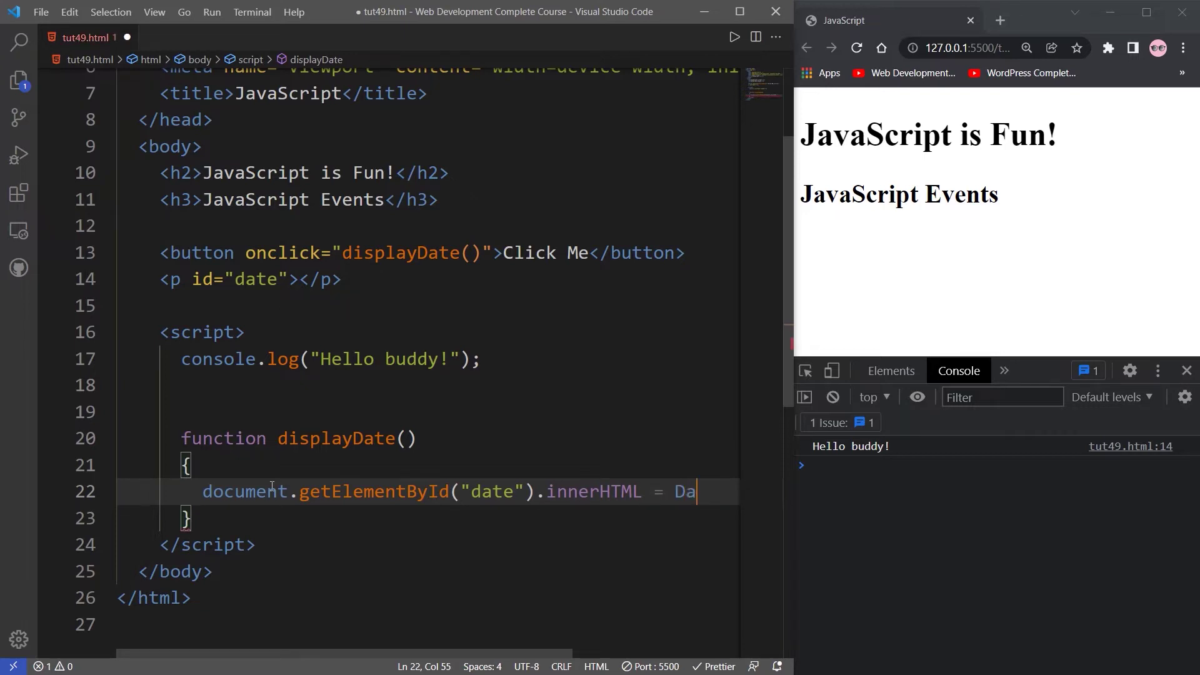
type("te(")
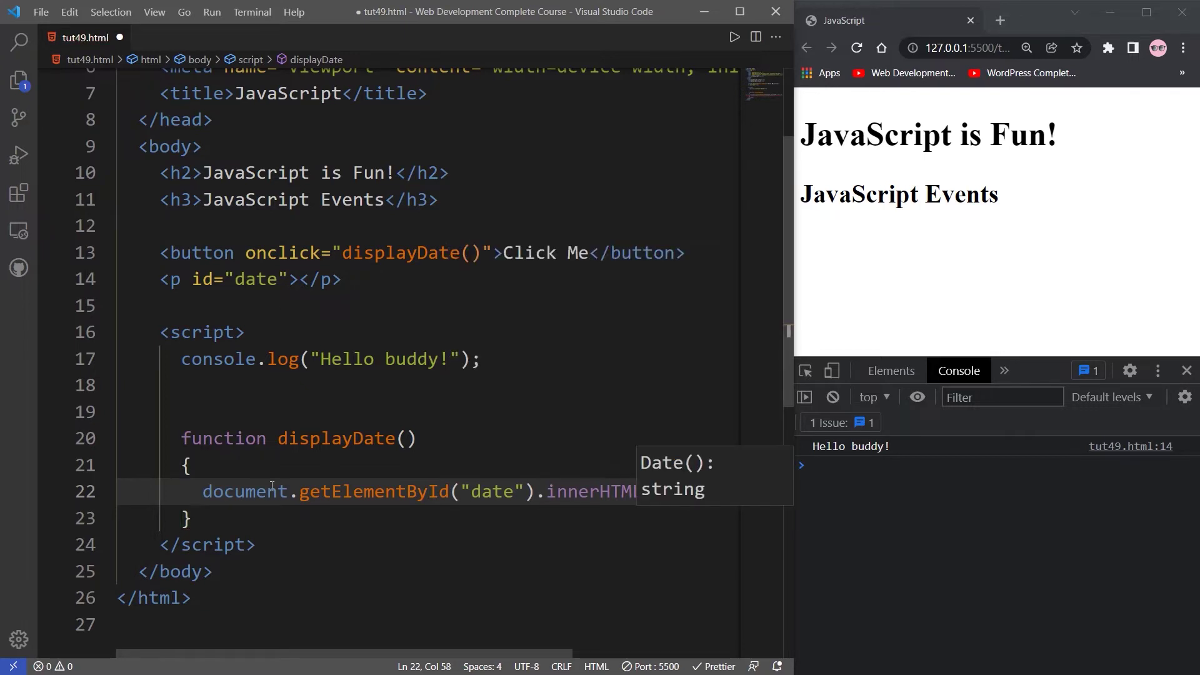
type(");")
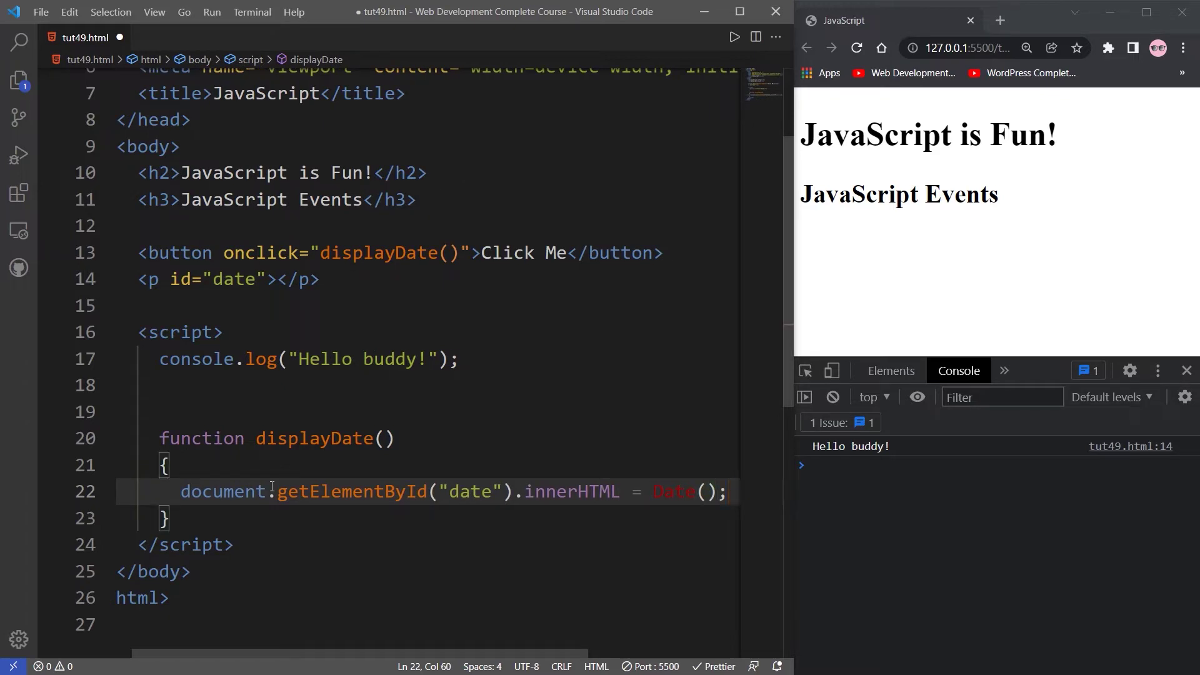
key("ctrl+s")
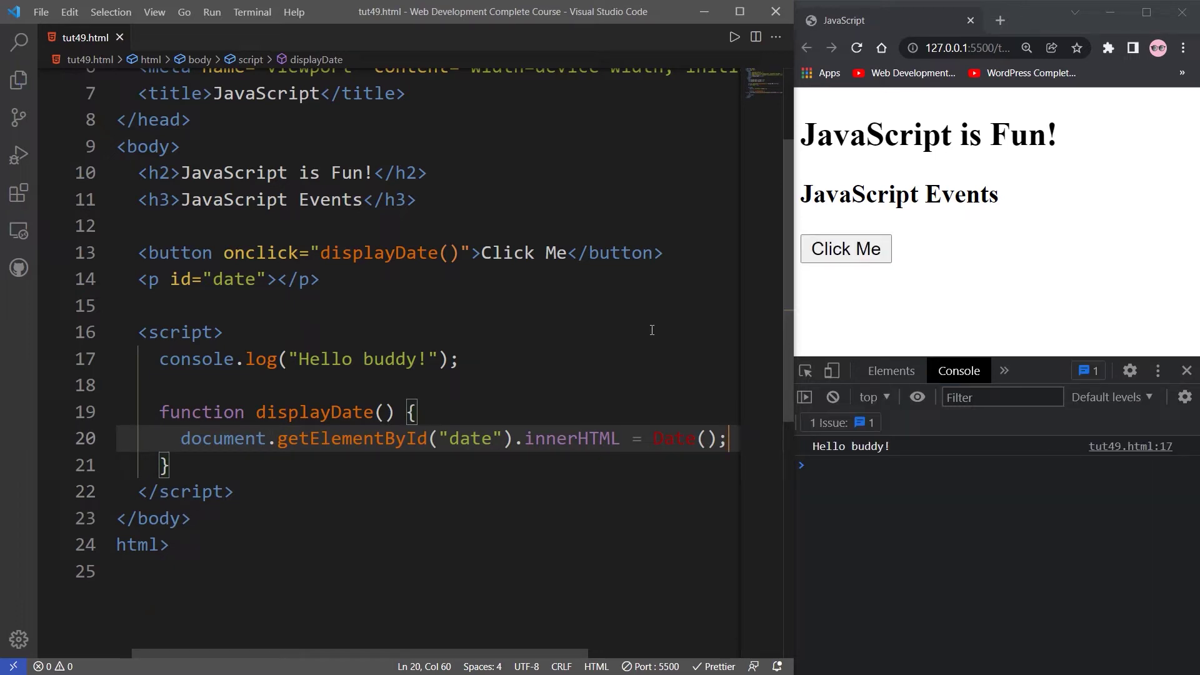
Show the current date below Click Me in the browser and select the date text
left_click(869, 260)
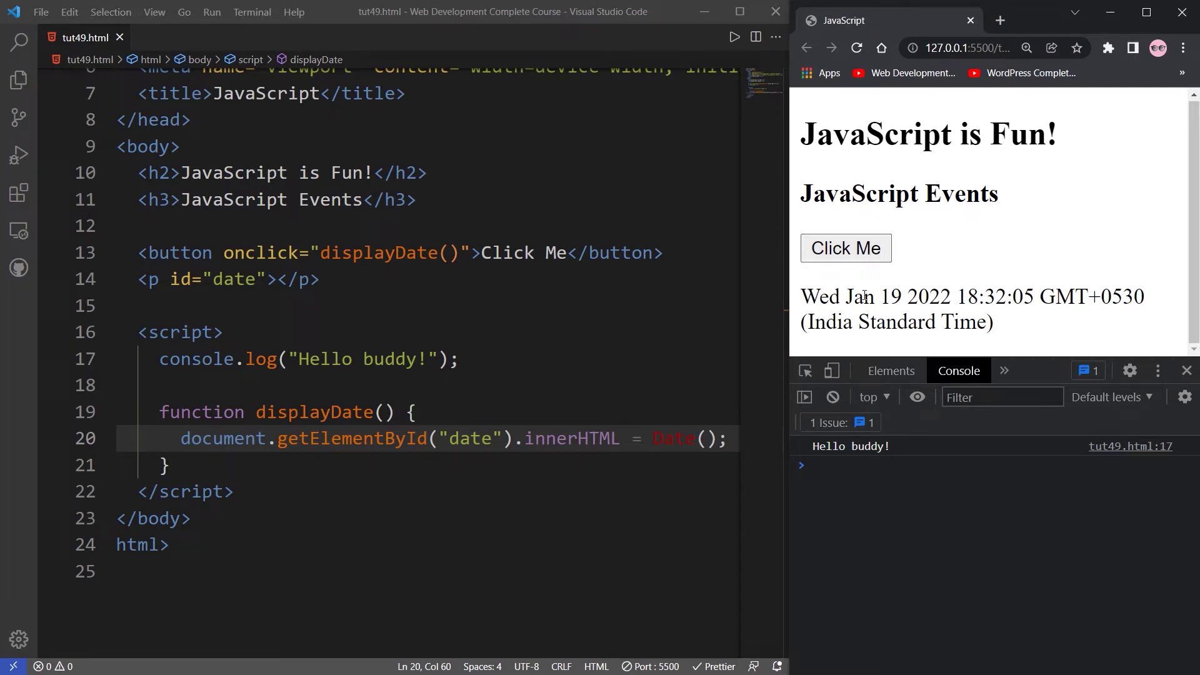
mouse_move(863, 297)
left_mouse_down()
mouse_move(1010, 326)
mouse_move(816, 299)
mouse_move(994, 323)
left_mouse_up()
left_click(806, 298)
left_click(994, 323)
Refresh the displayed date with repeated Click Me clicks, then turn on word wrap
left_click(846, 252)
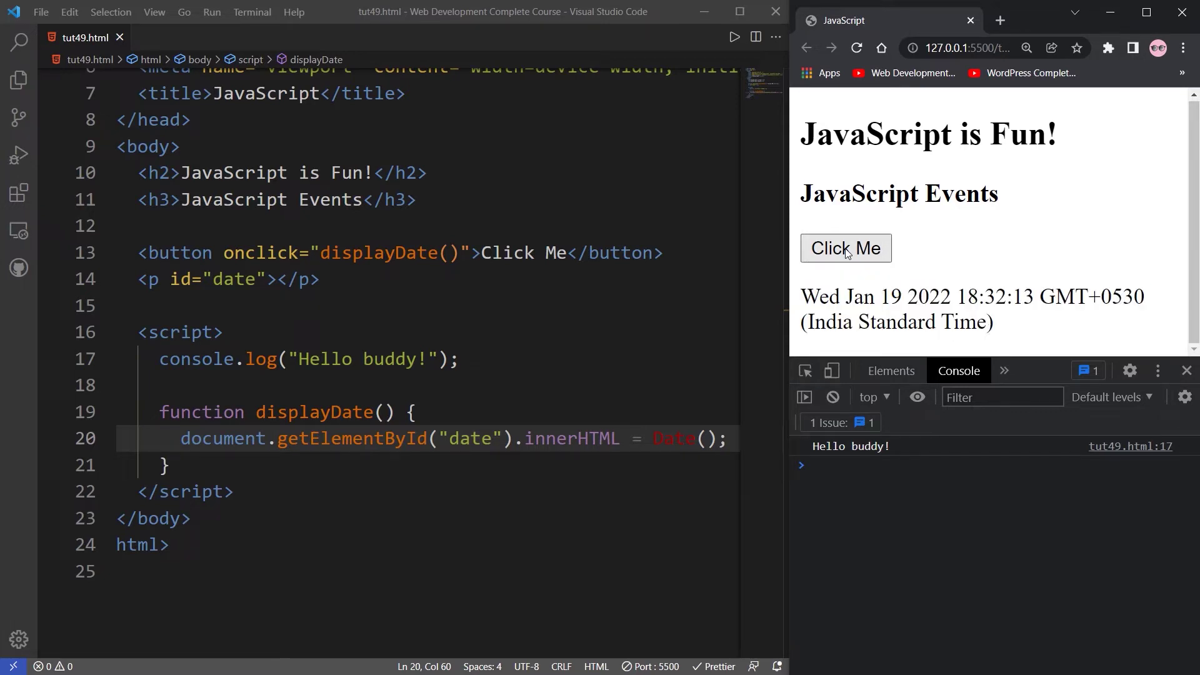
left_click(845, 252)
left_click(846, 253)
left_click(847, 254)
left_click_drag(802, 297, 999, 332)
left_click(1003, 334)
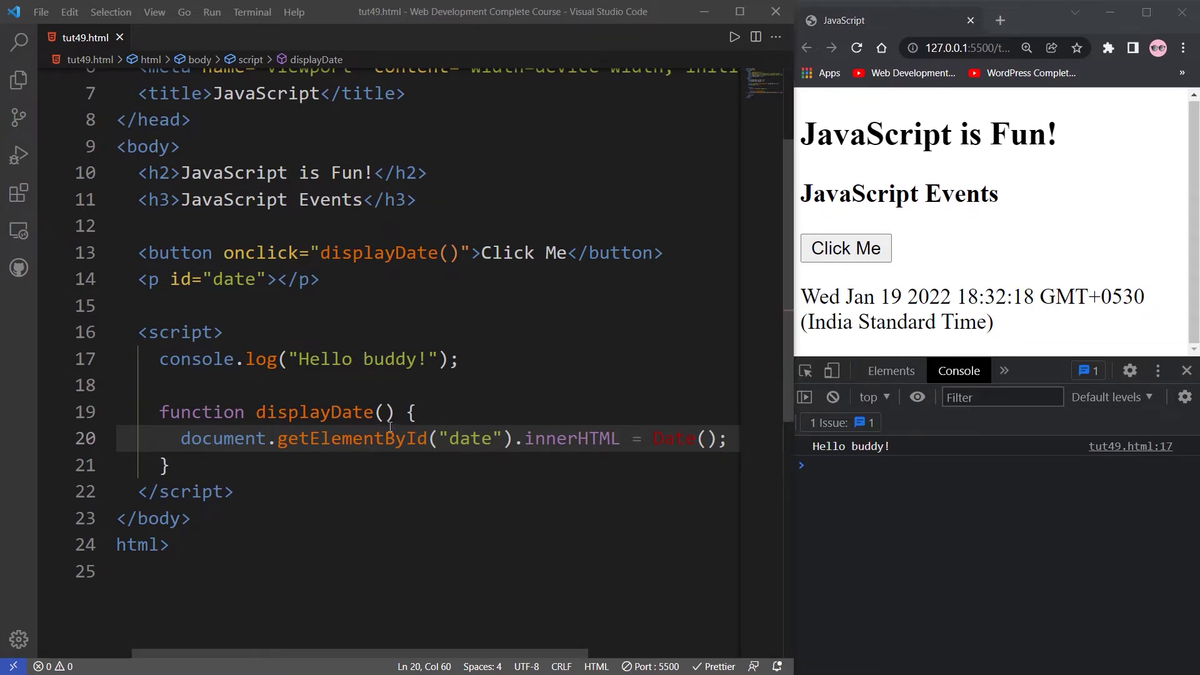
key("alt+z")
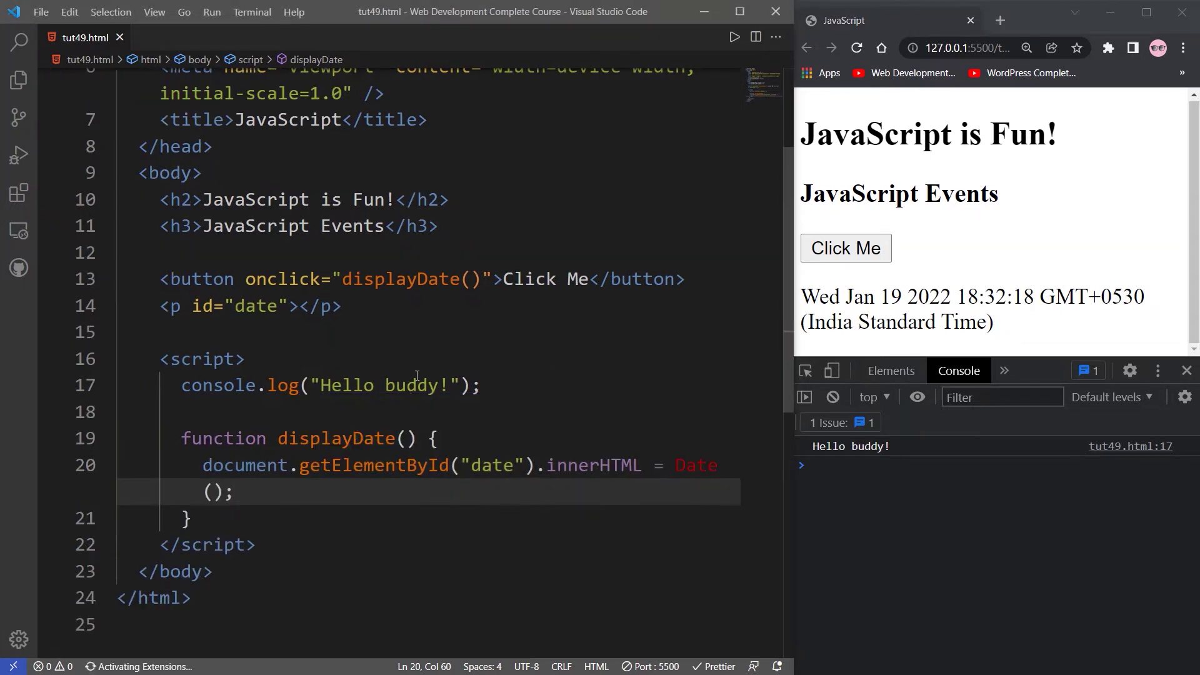
scroll(394, 413, "down", 3)
scroll(405, 367, "down", 2)
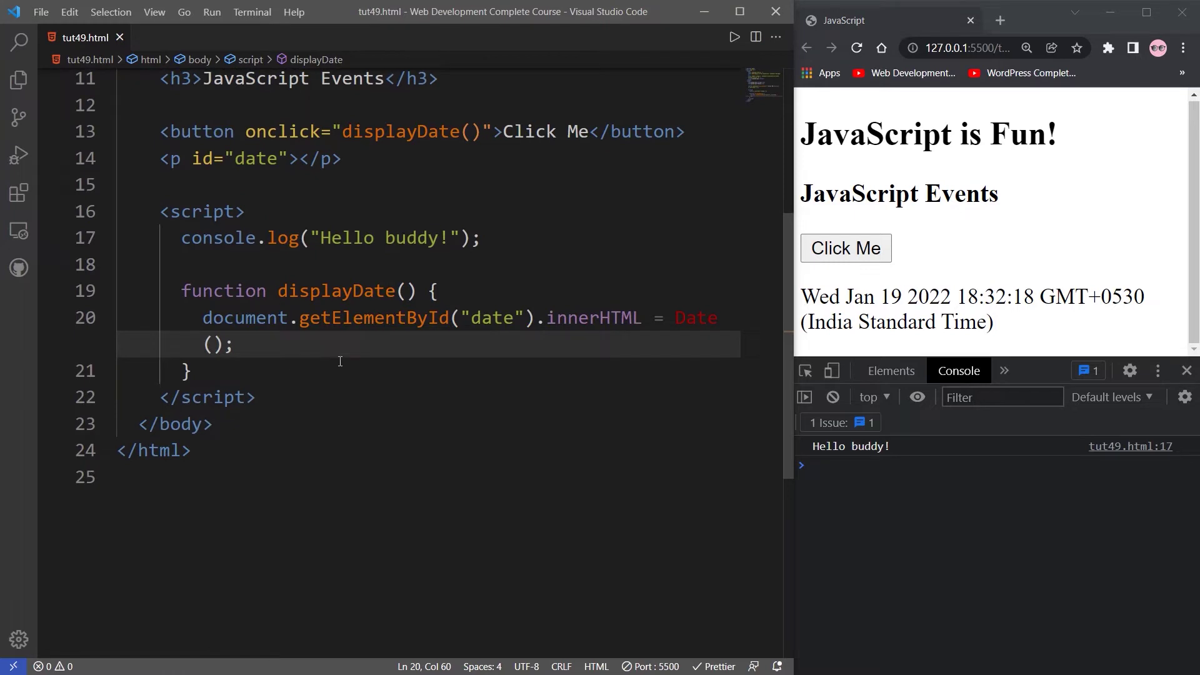
scroll(340, 360, "up", 1)
scroll(302, 235, "up", 1)
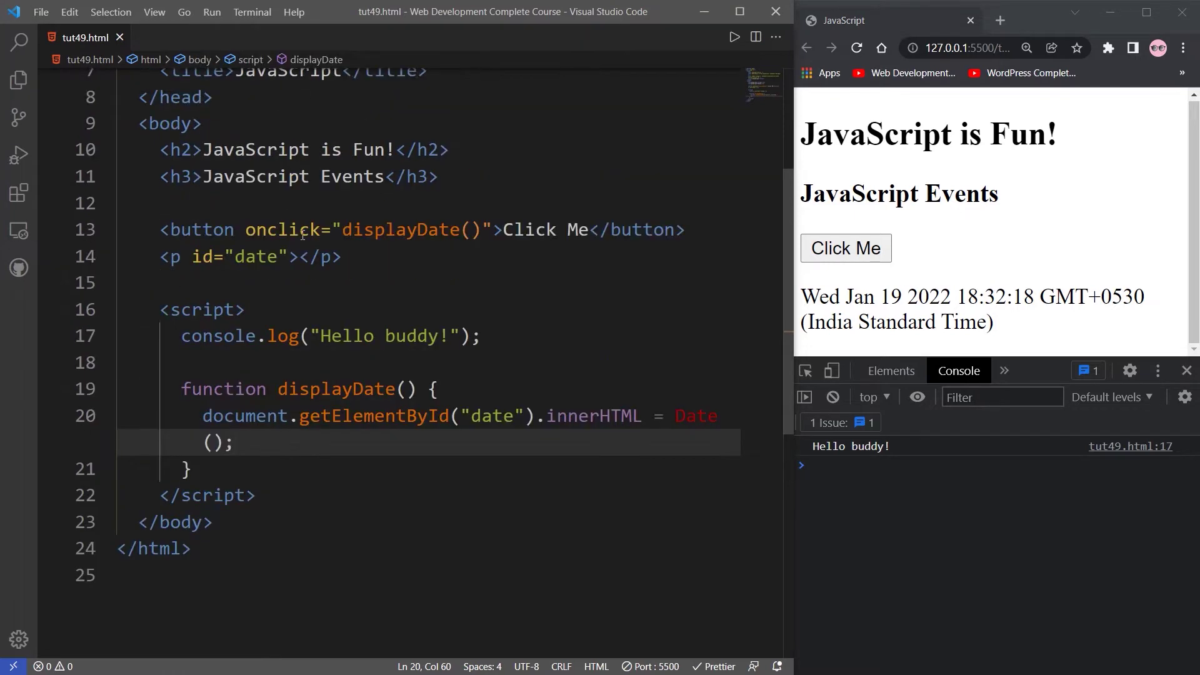
scroll(352, 283, "up", 1)
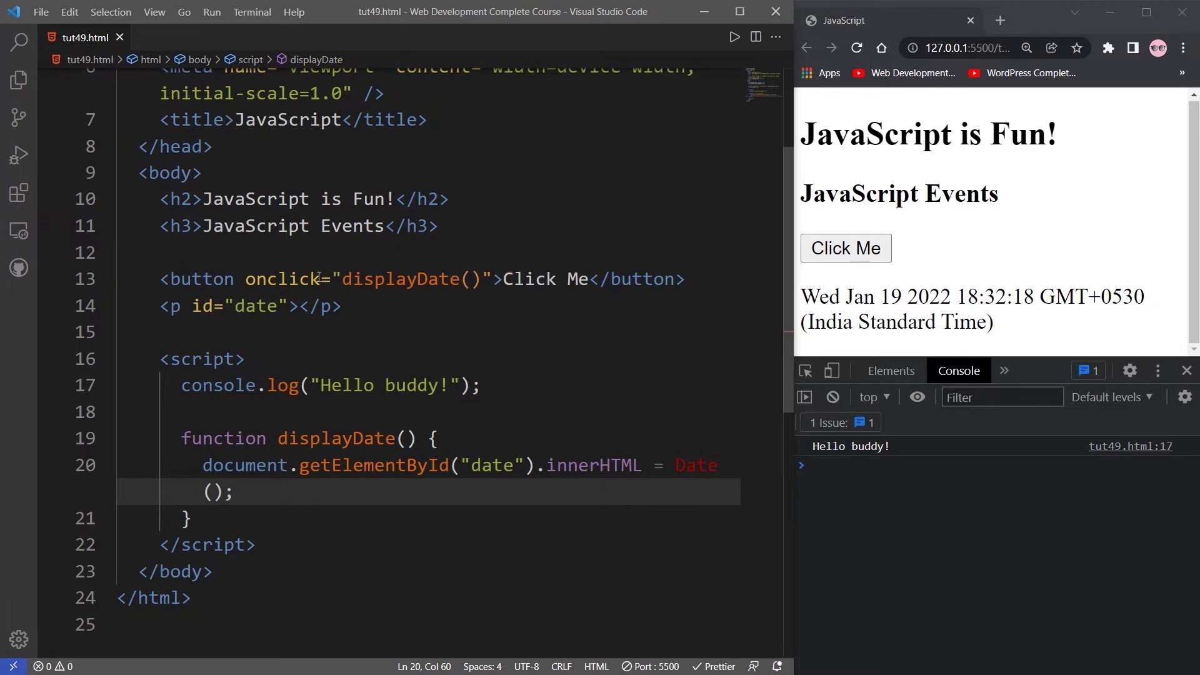
Change the button's onclick to onmouseover and save
left_click_drag(320, 279, 270, 277)
type("m")
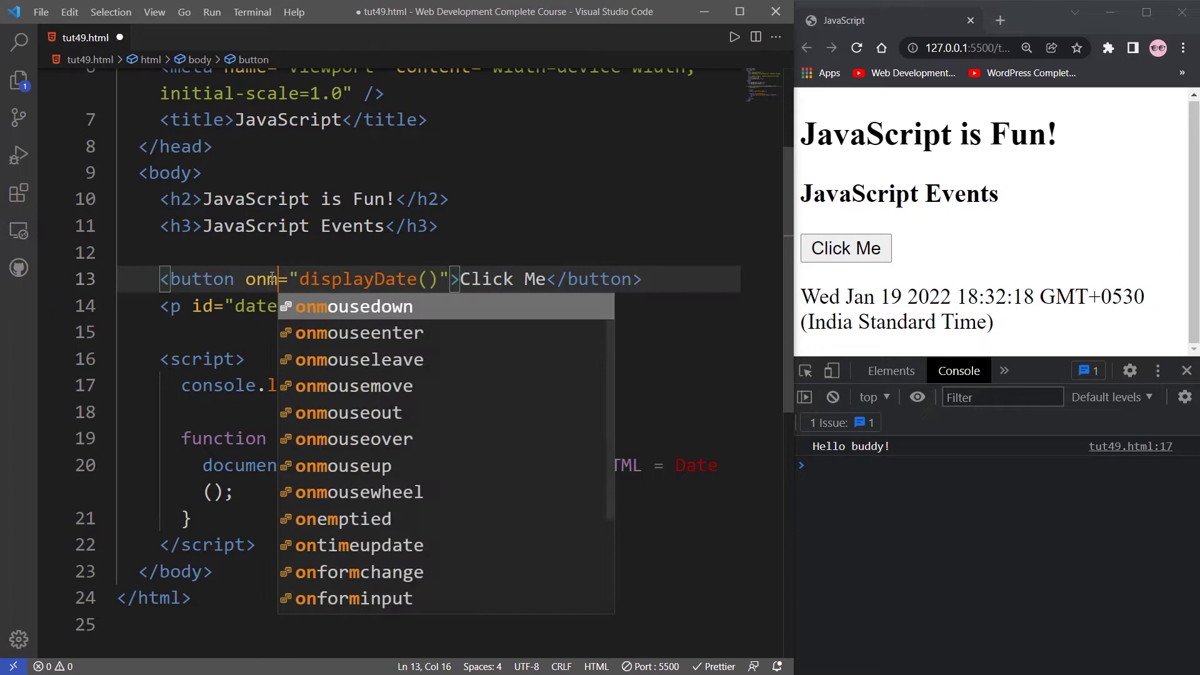
type("ouse")
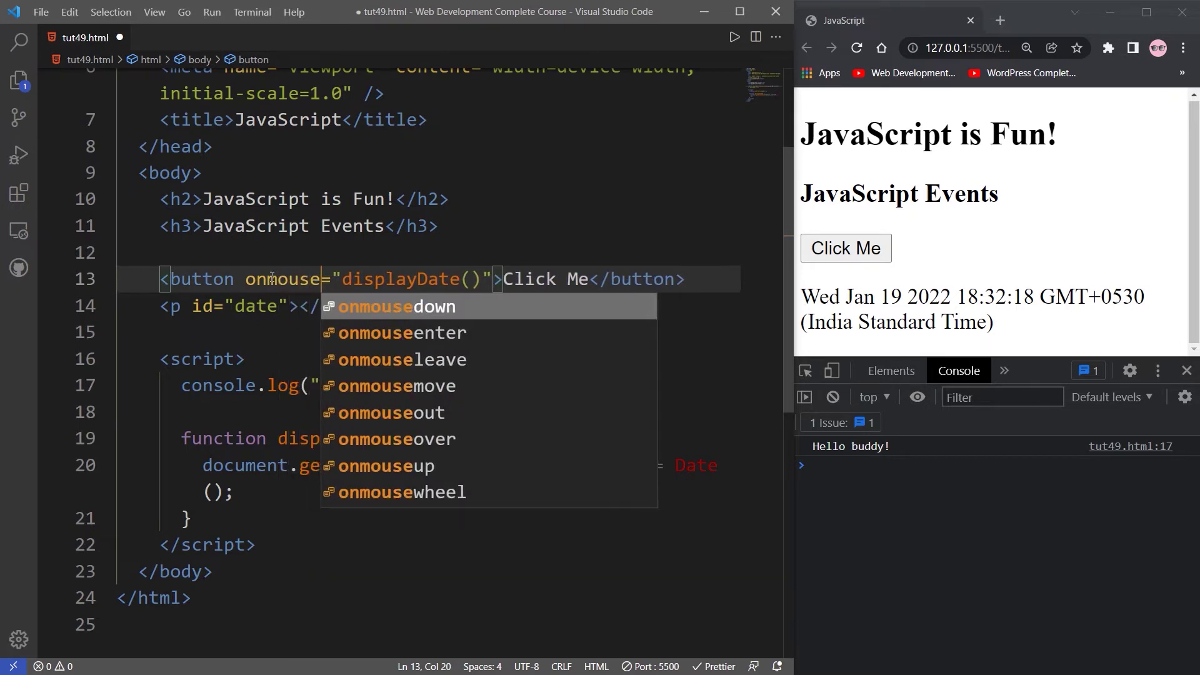
left_click(433, 440)
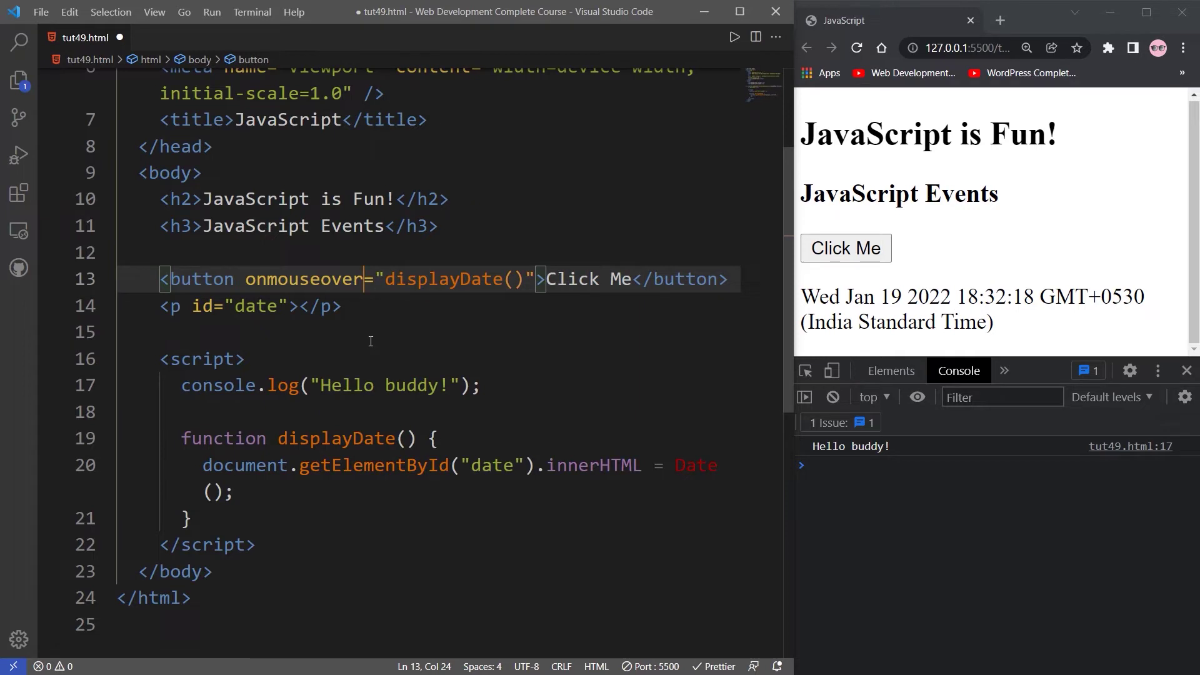
key("ctrl+s")
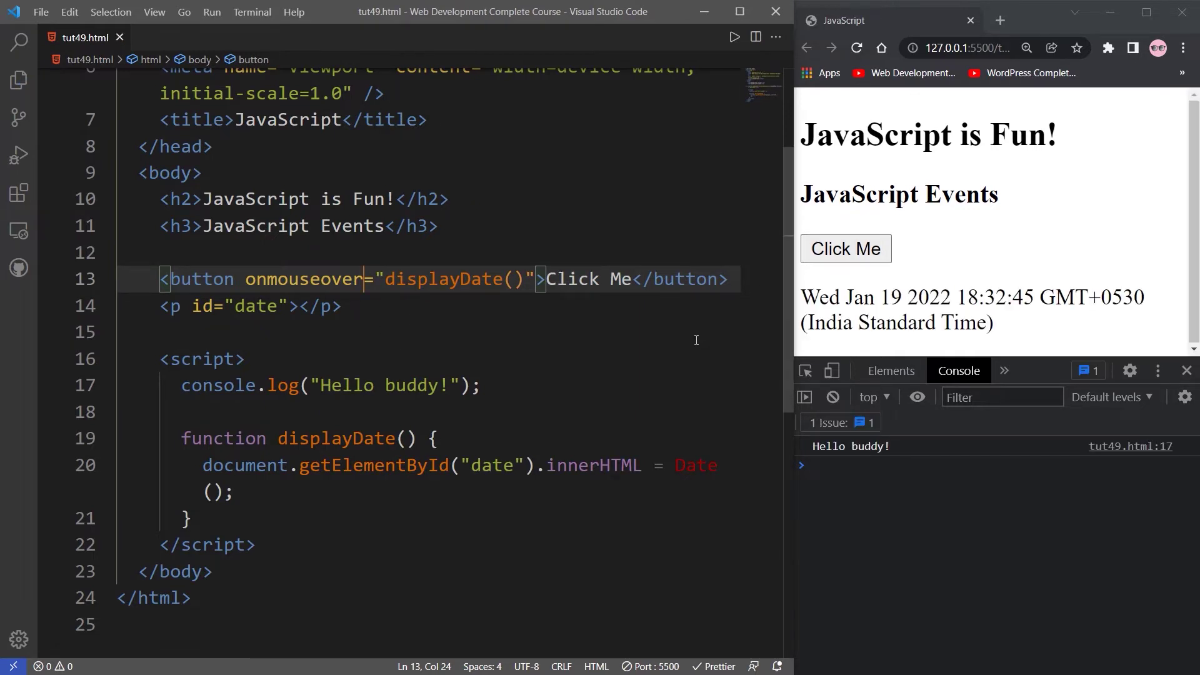
Test hovering over Click Me in the browser, dismiss the save dialog, and reload
left_click(843, 248)
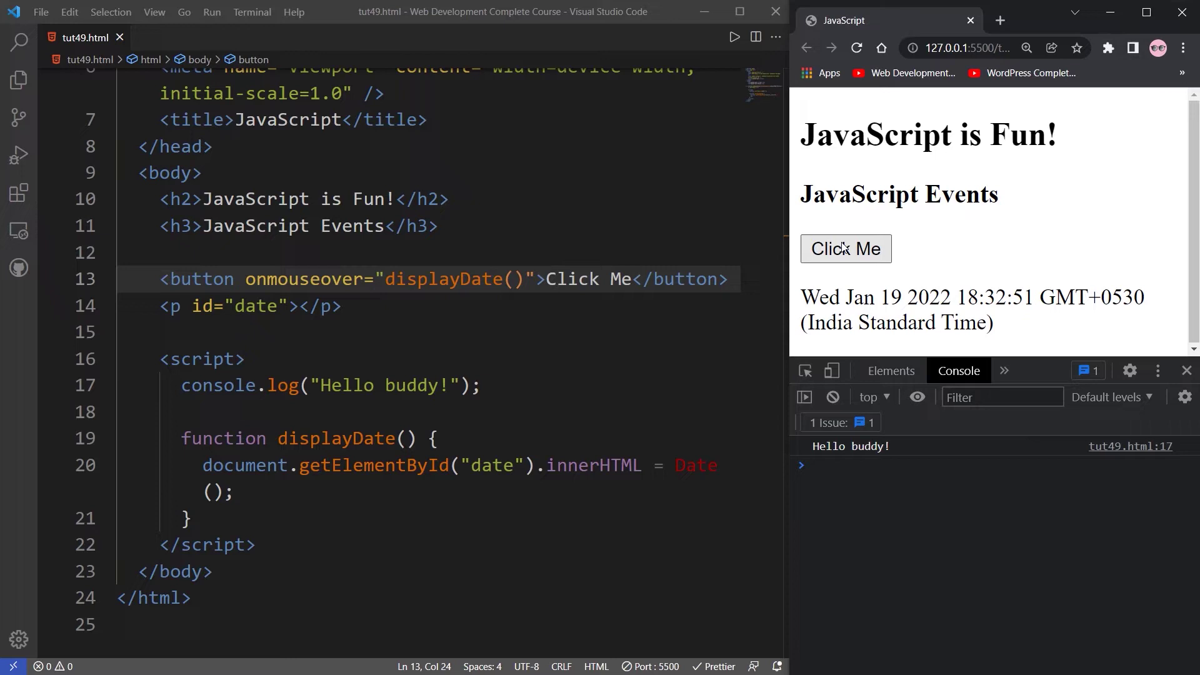
key("ctrl+s")
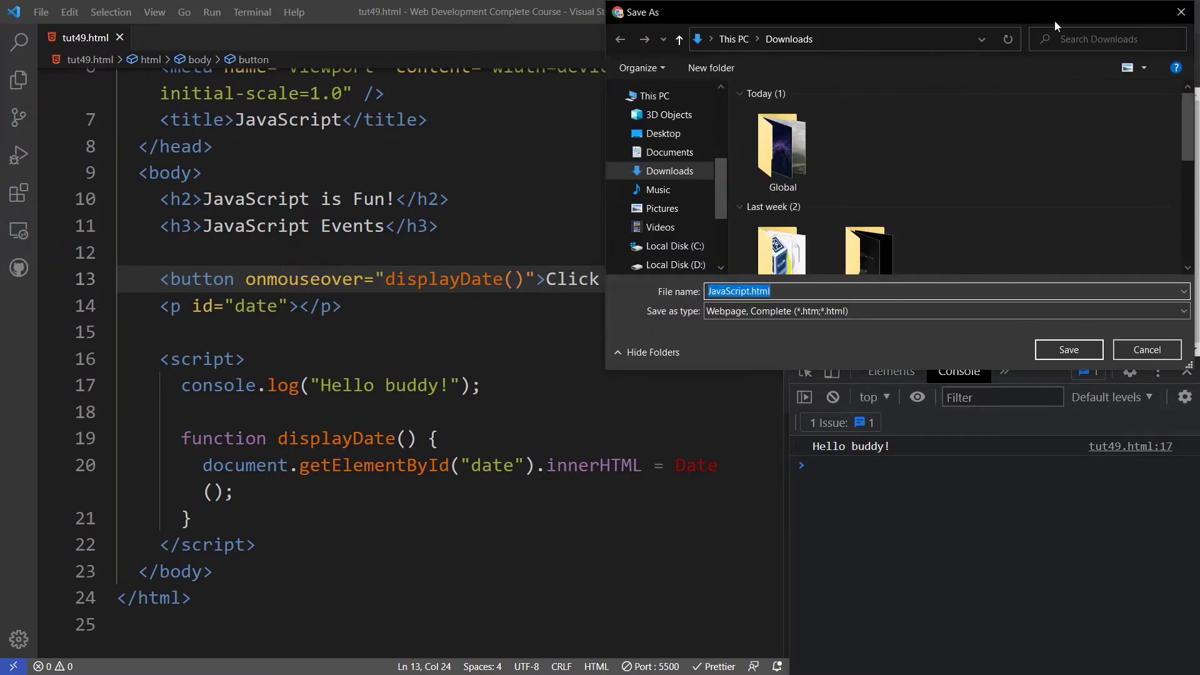
left_click(1180, 12)
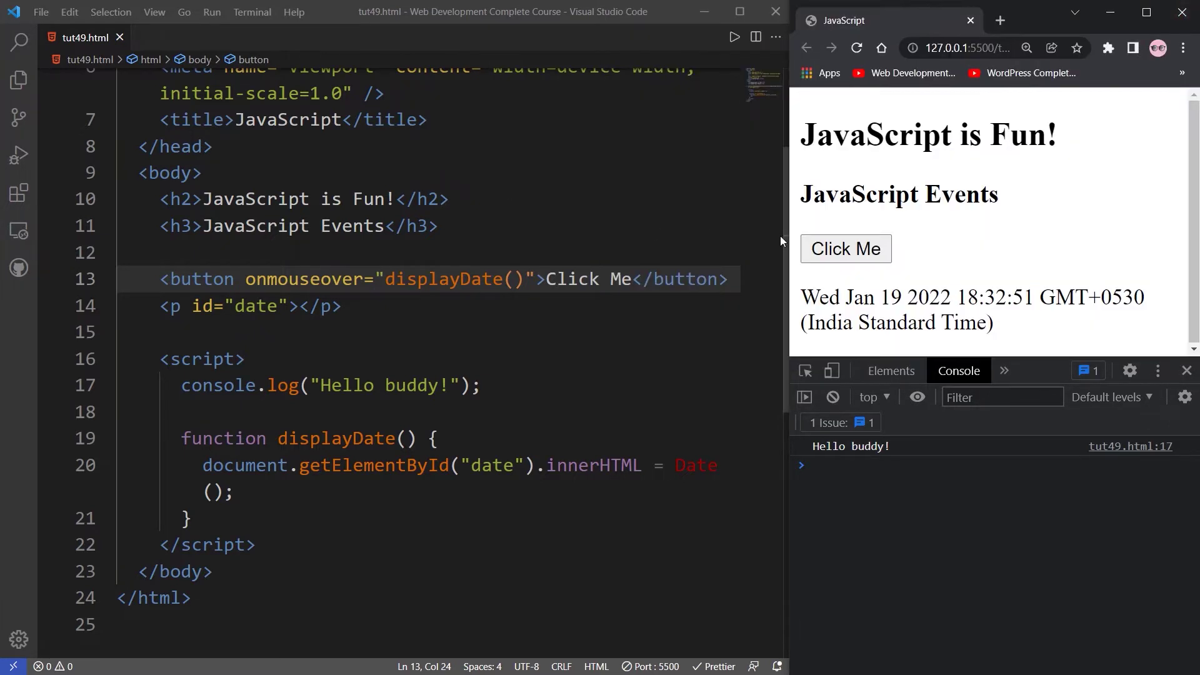
left_click(856, 49)
scroll(421, 358, "down", 1)
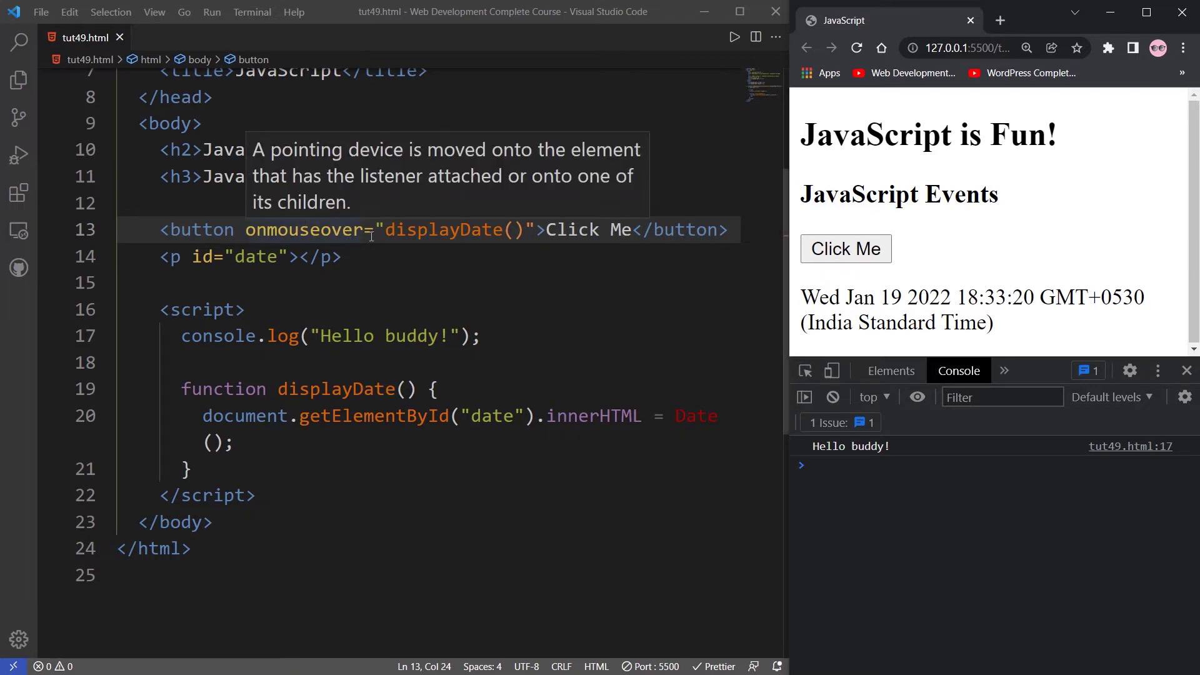
Change the button's event from onmouseover to onmouseout and save
key("BackSpace")
key("BackSpace")
key("BackSpace")
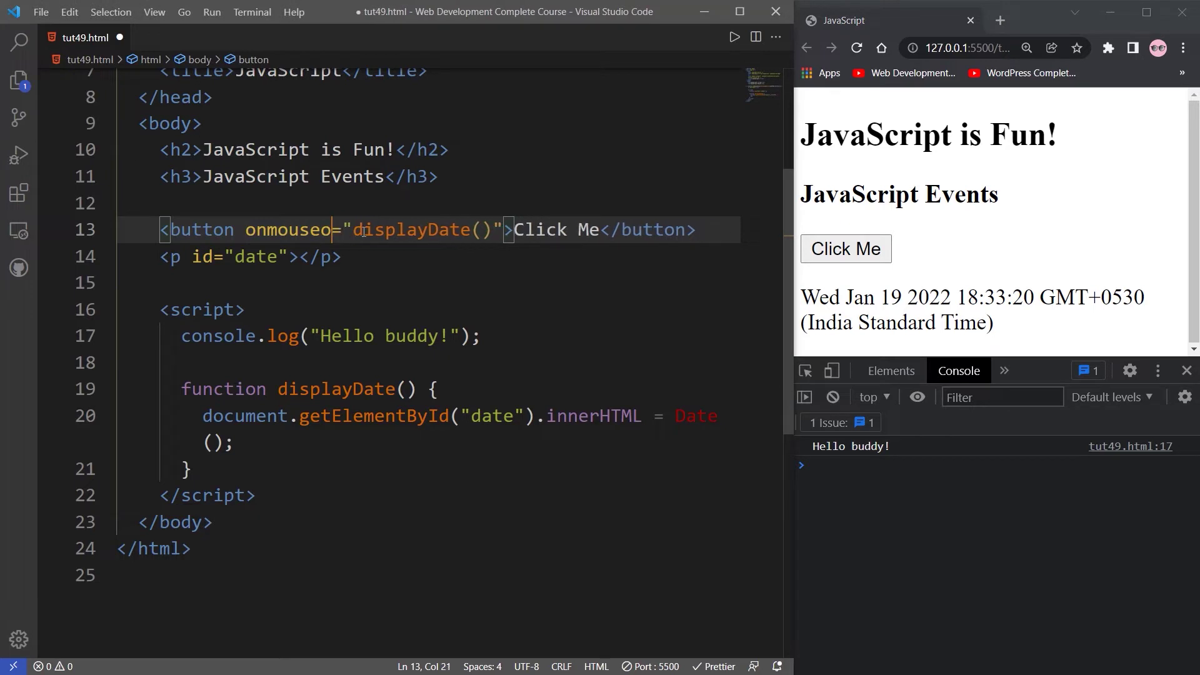
key("BackSpace")
type("oit")
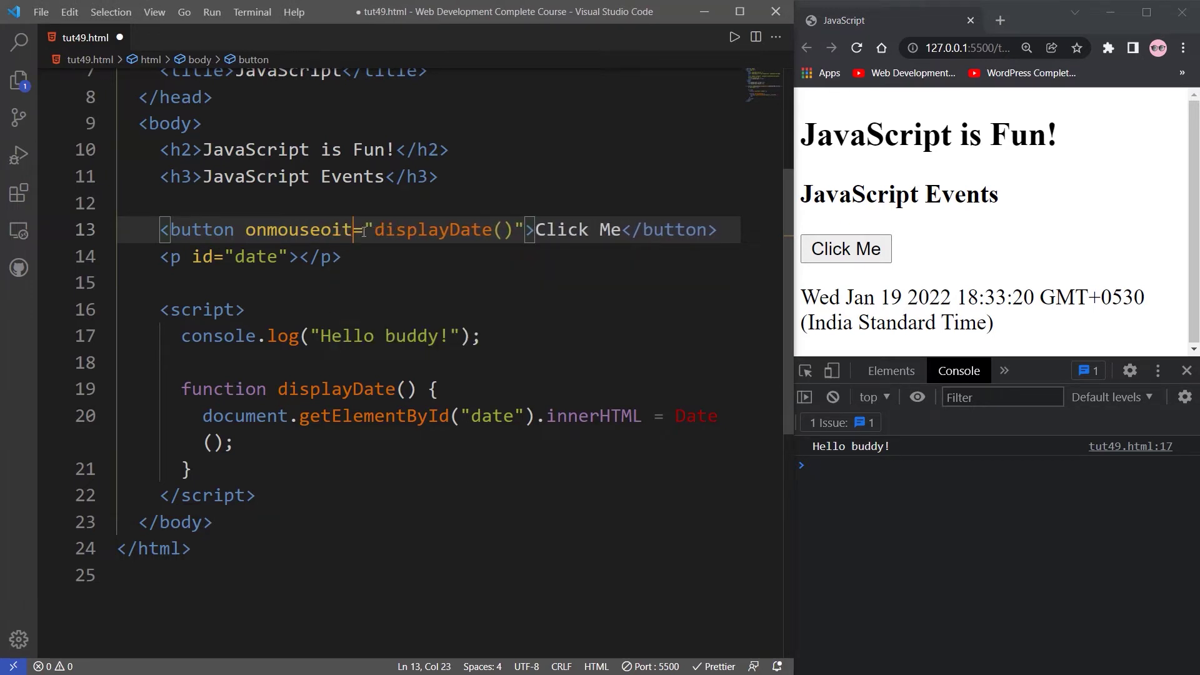
key("BackSpace")
key("BackSpace")
type("u")
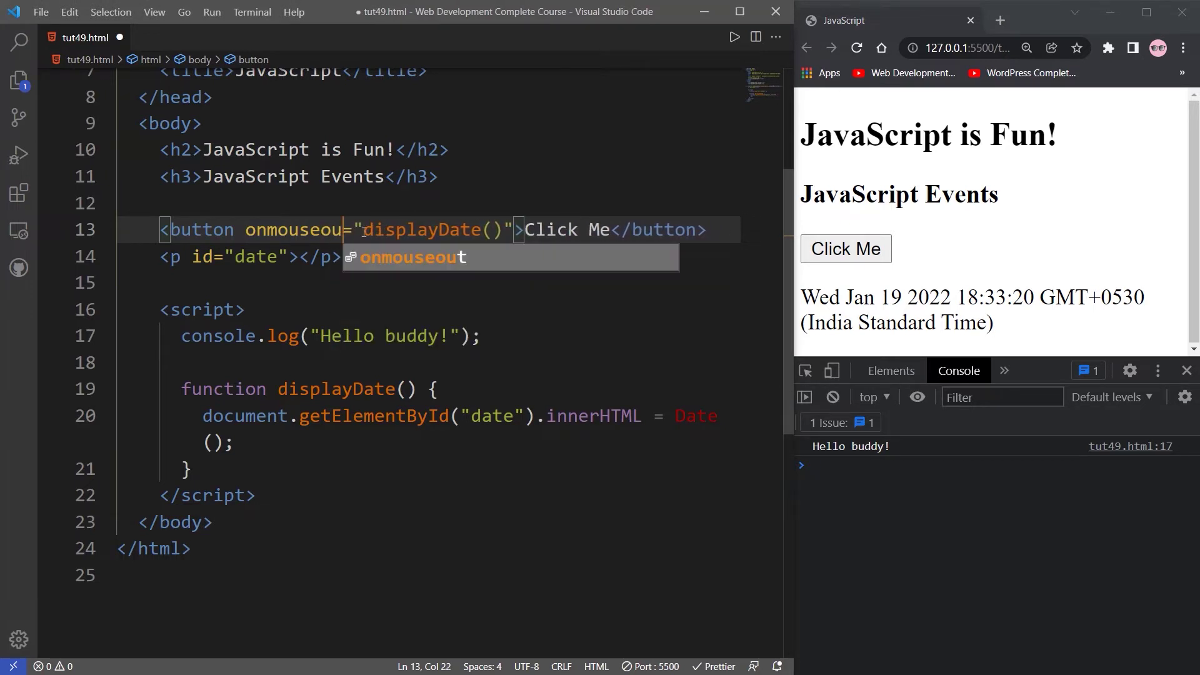
type("t")
key("ctrl+s")
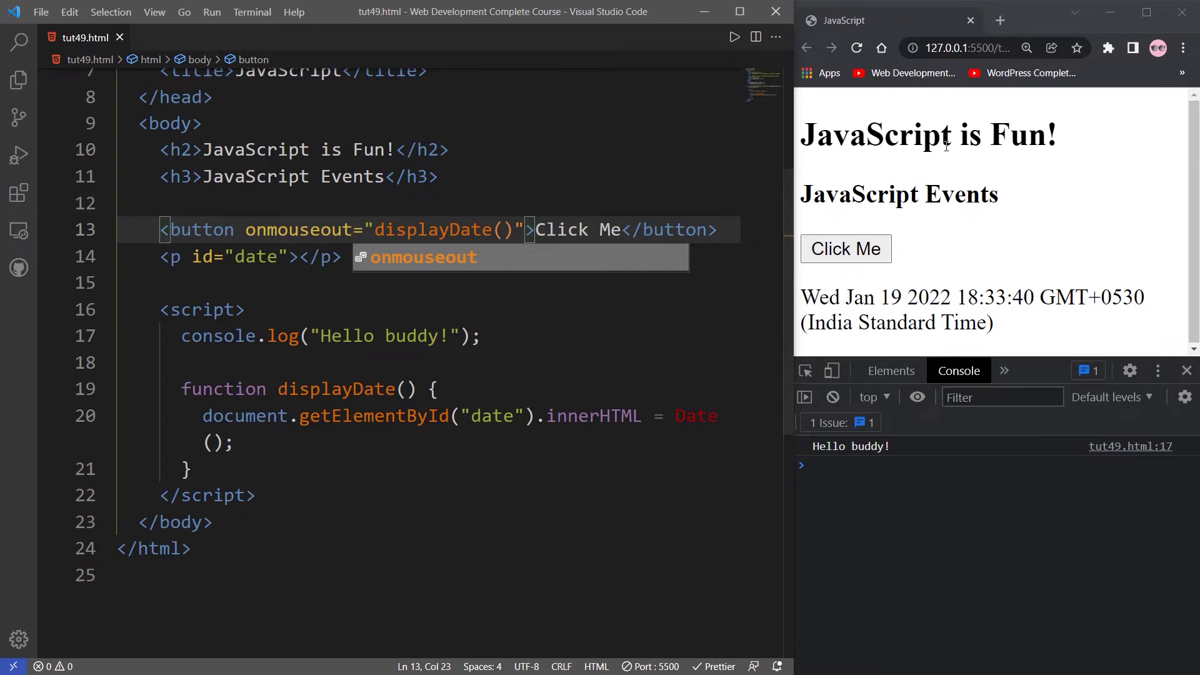
Test the mouseout behavior in the browser and check the displayed date
left_click(846, 249)
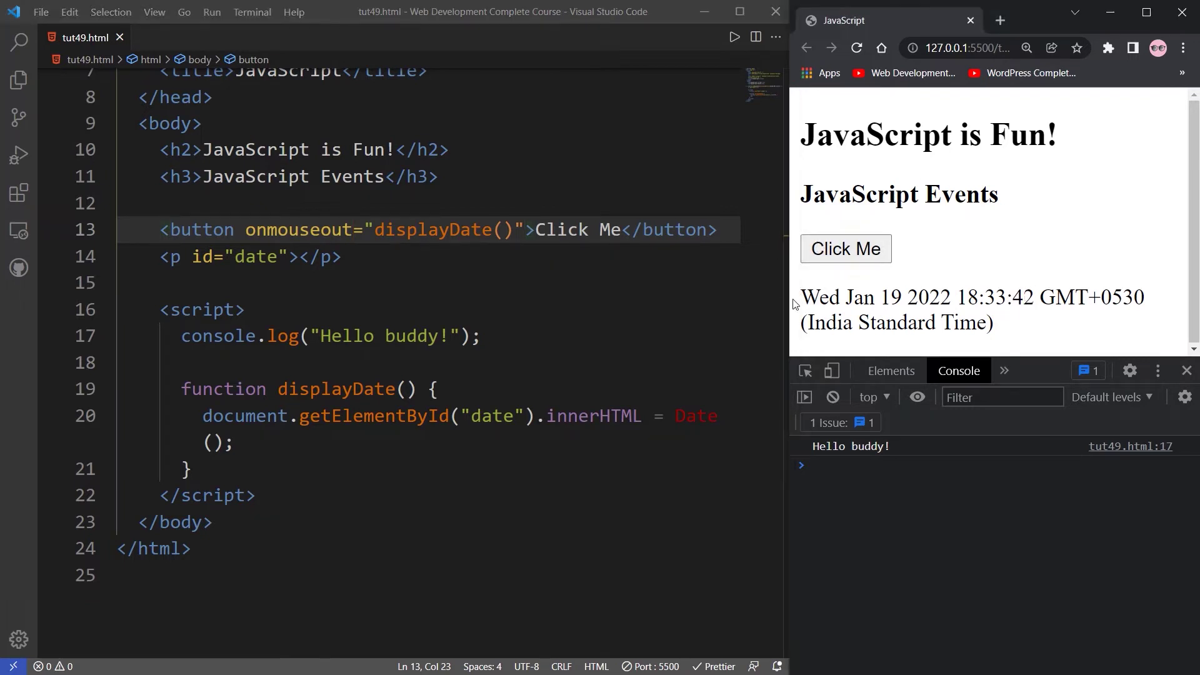
mouse_move(804, 292)
left_mouse_down()
mouse_move(1020, 333)
mouse_move(798, 297)
left_mouse_up()
left_click(1020, 333)
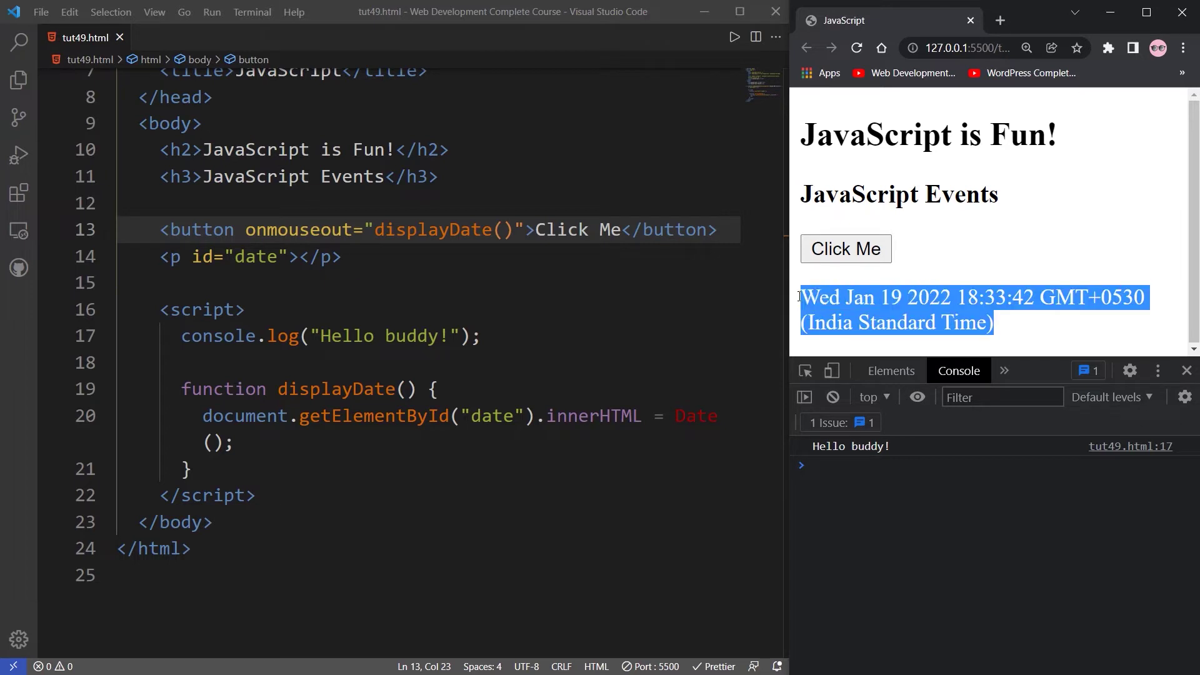
left_click(817, 290)
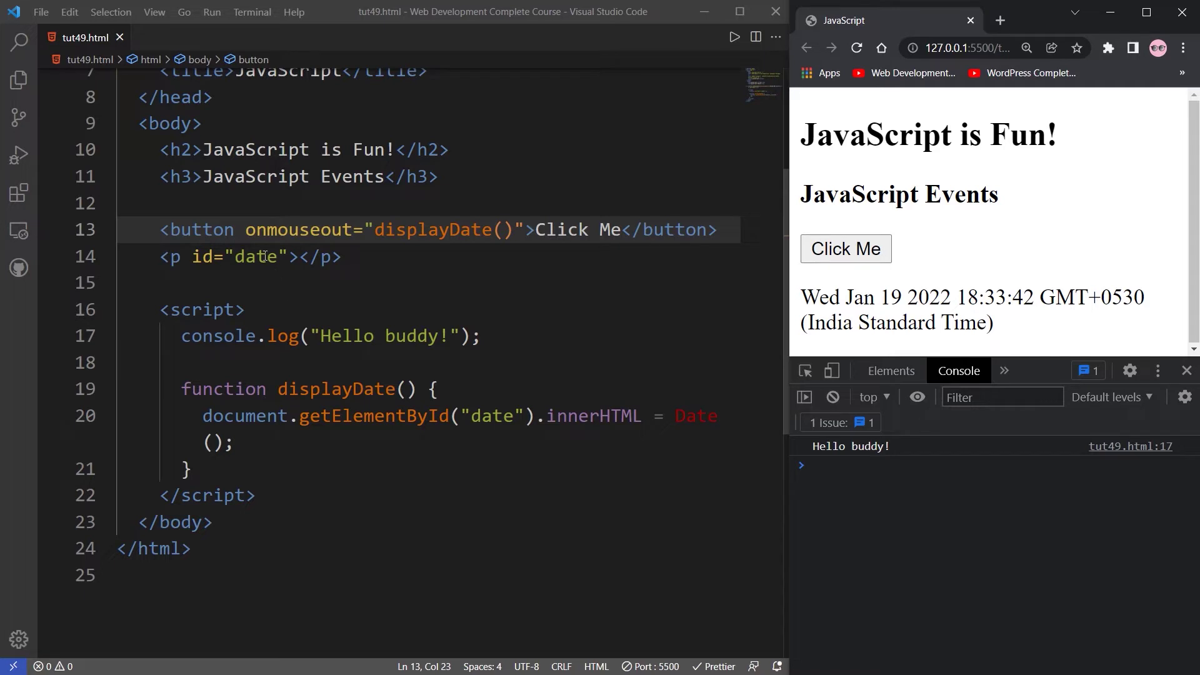
Duplicate the button line and comment out the original onmouseout button
left_click(719, 229)
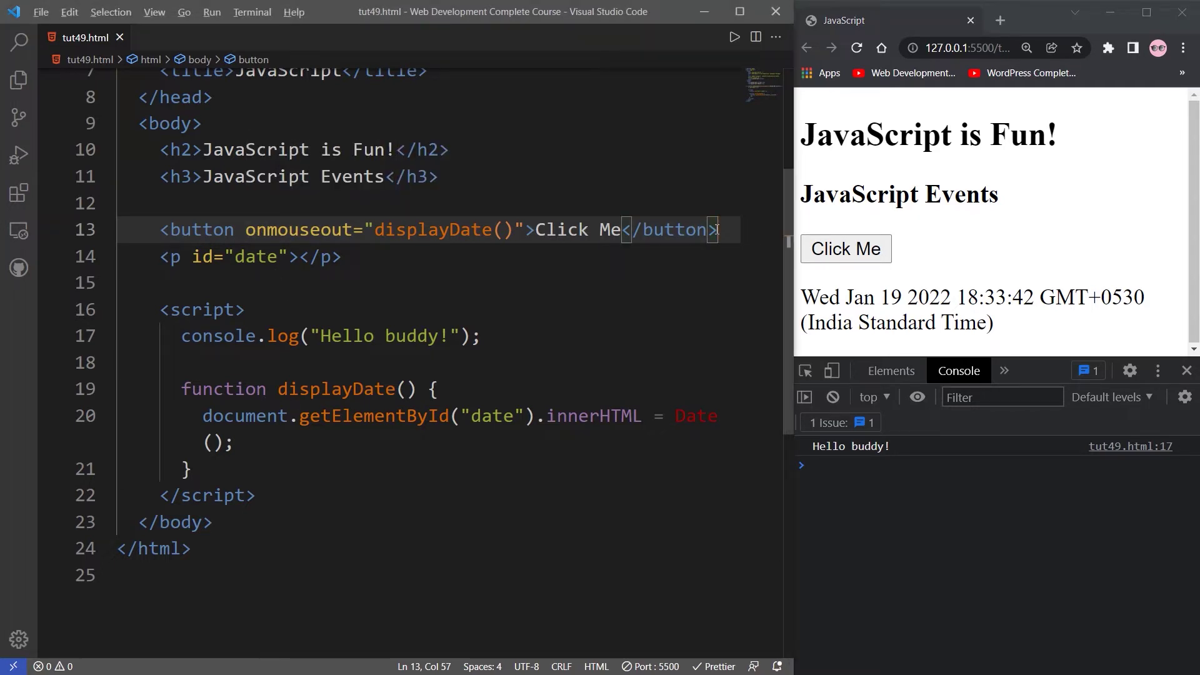
key("shift+alt+Down")
left_click(715, 230)
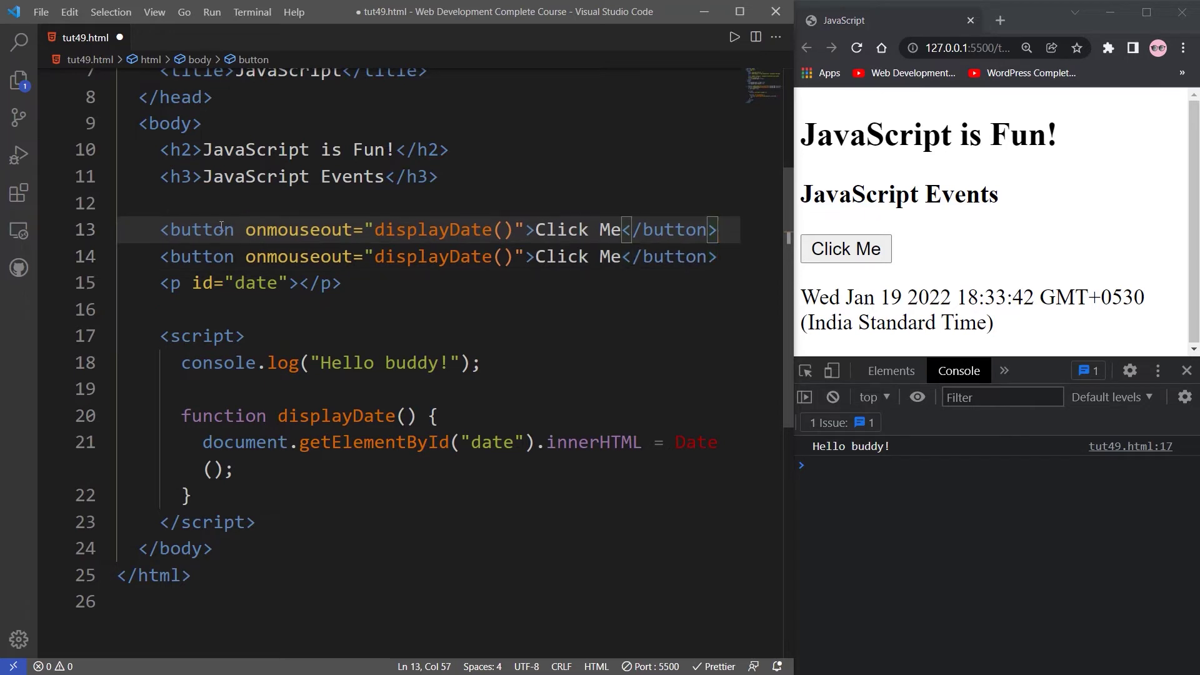
key("ctrl+slash")
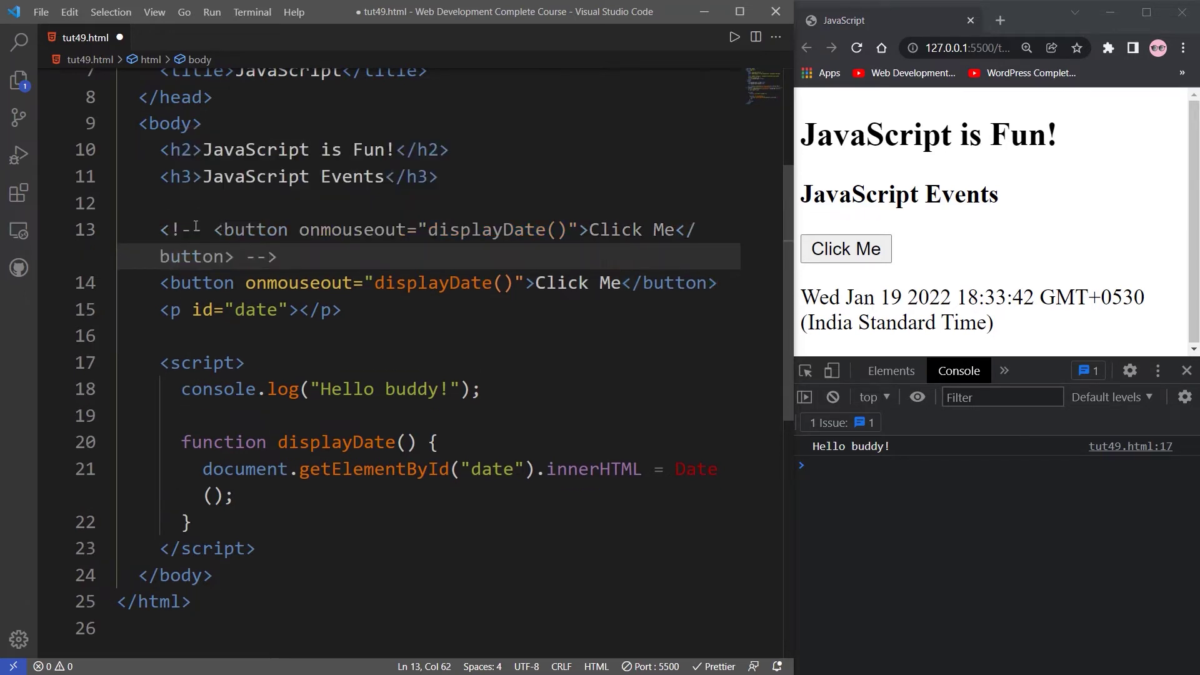
Rename the copied button's event to onload and select the date-writing statement
mouse_move(298, 283)
left_click_drag(267, 284, 352, 283)
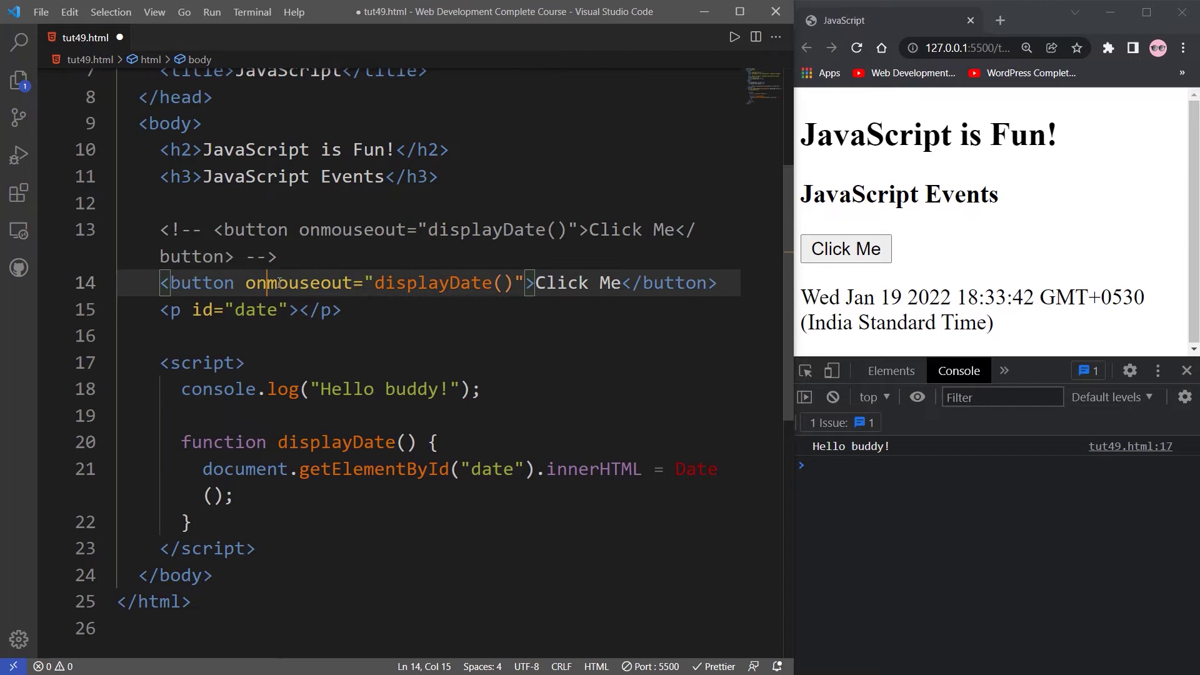
left_click(353, 284)
type("pag")
key("BackSpace")
key("BackSpace")
key("BackSpace")
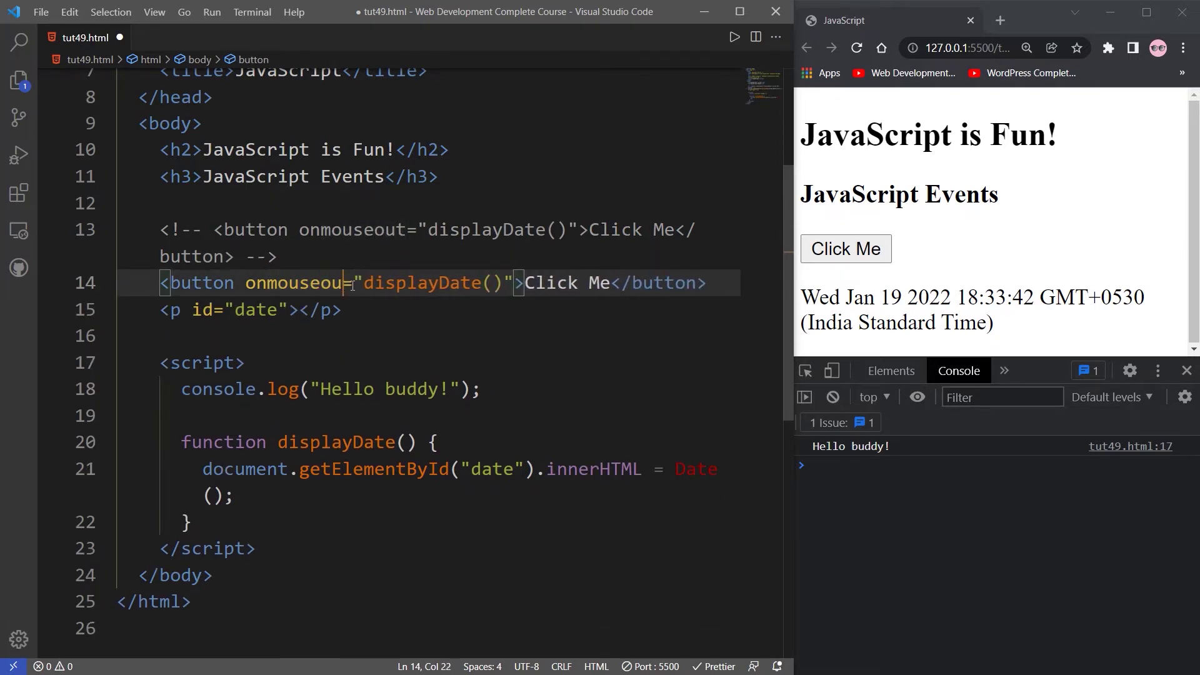
key("BackSpace")
key("BackSpace")
key("BackSpace")
key("BackSpace")
key("BackSpace")
key("BackSpace")
type("pag")
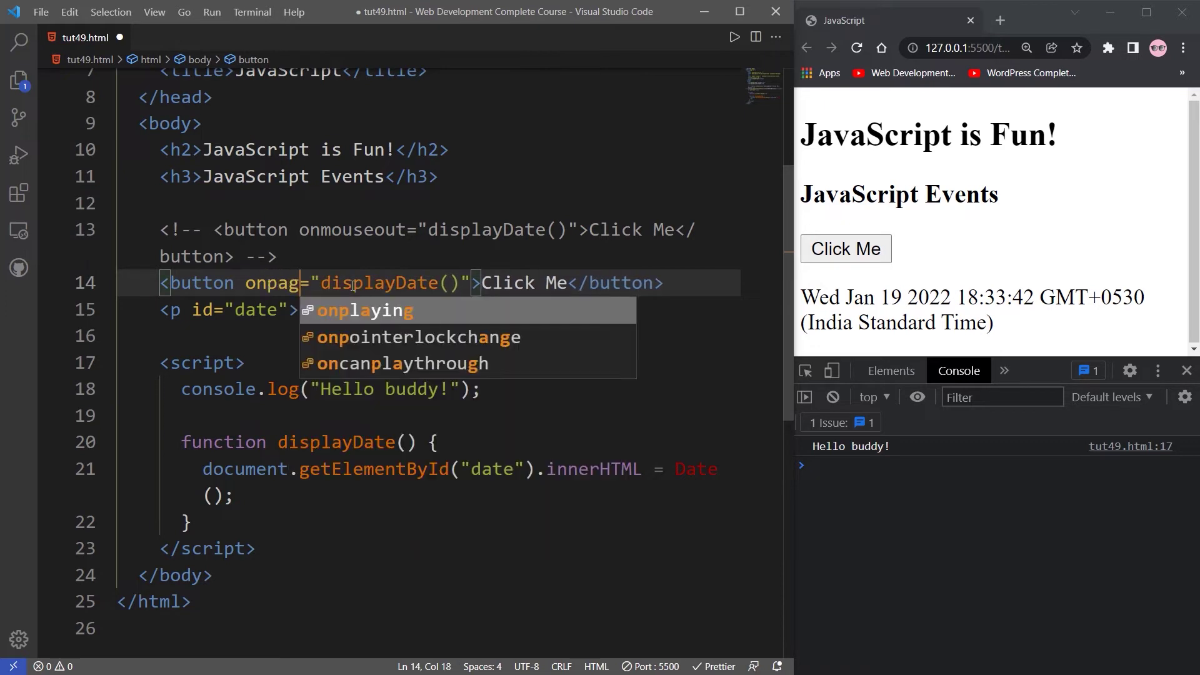
type("elo")
key("BackSpace")
key("BackSpace")
key("BackSpace")
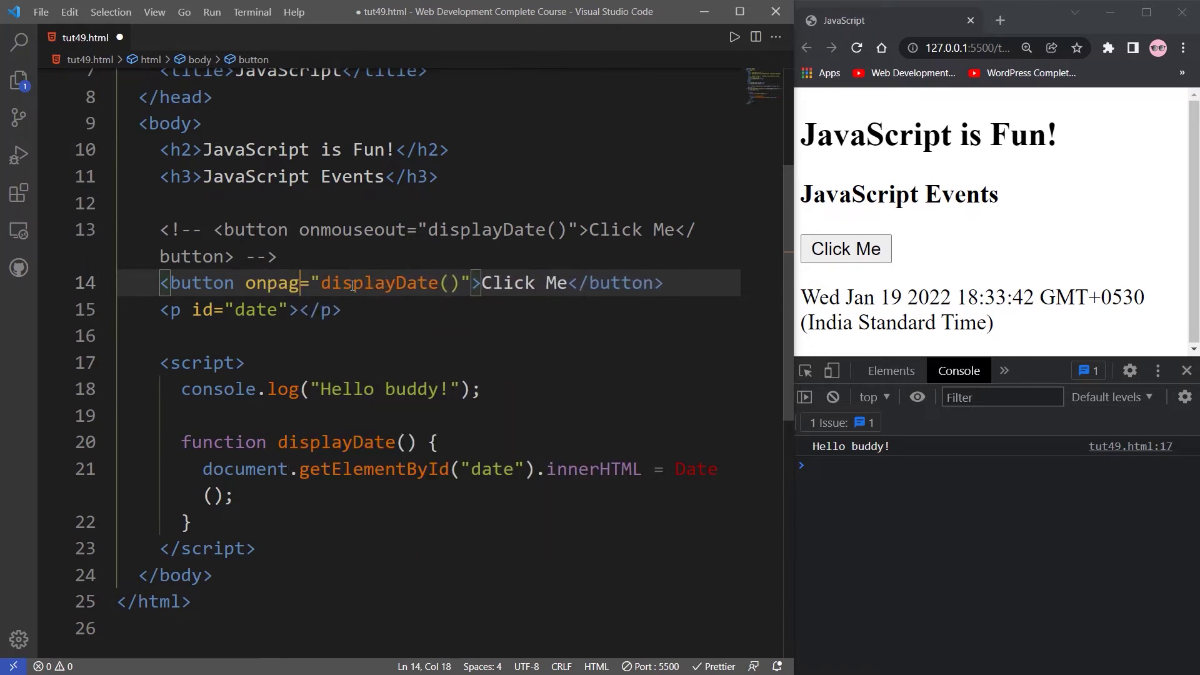
key("BackSpace")
key("BackSpace")
key("BackSpace")
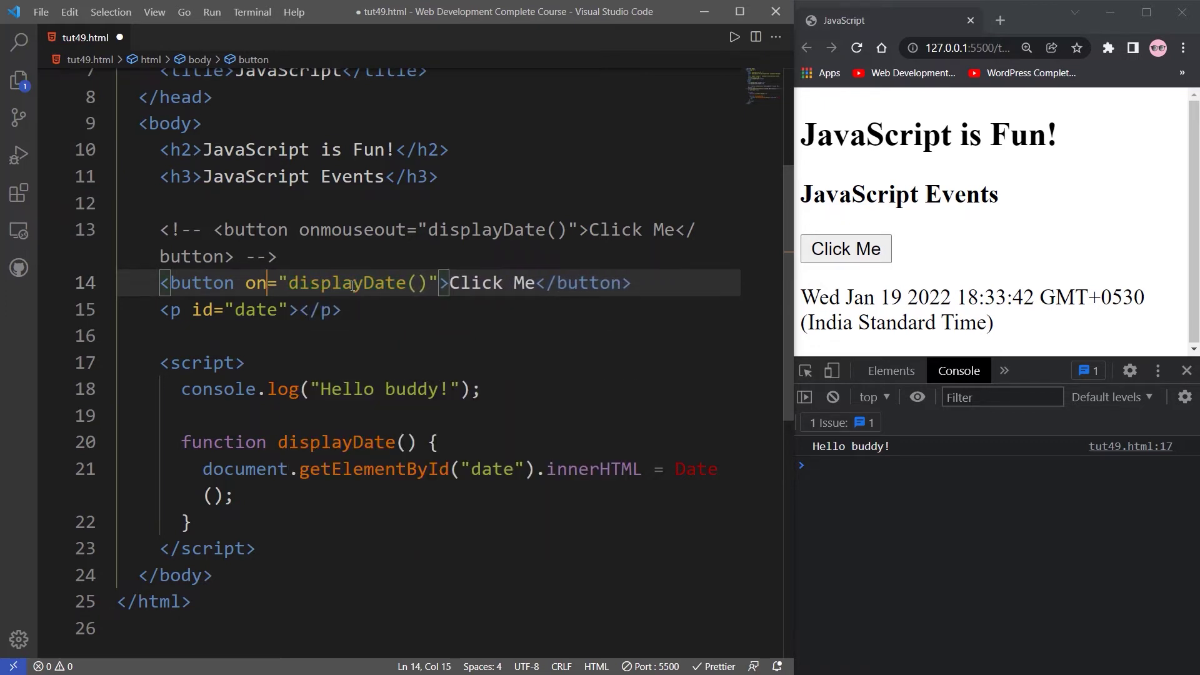
type("load")
key("Escape")
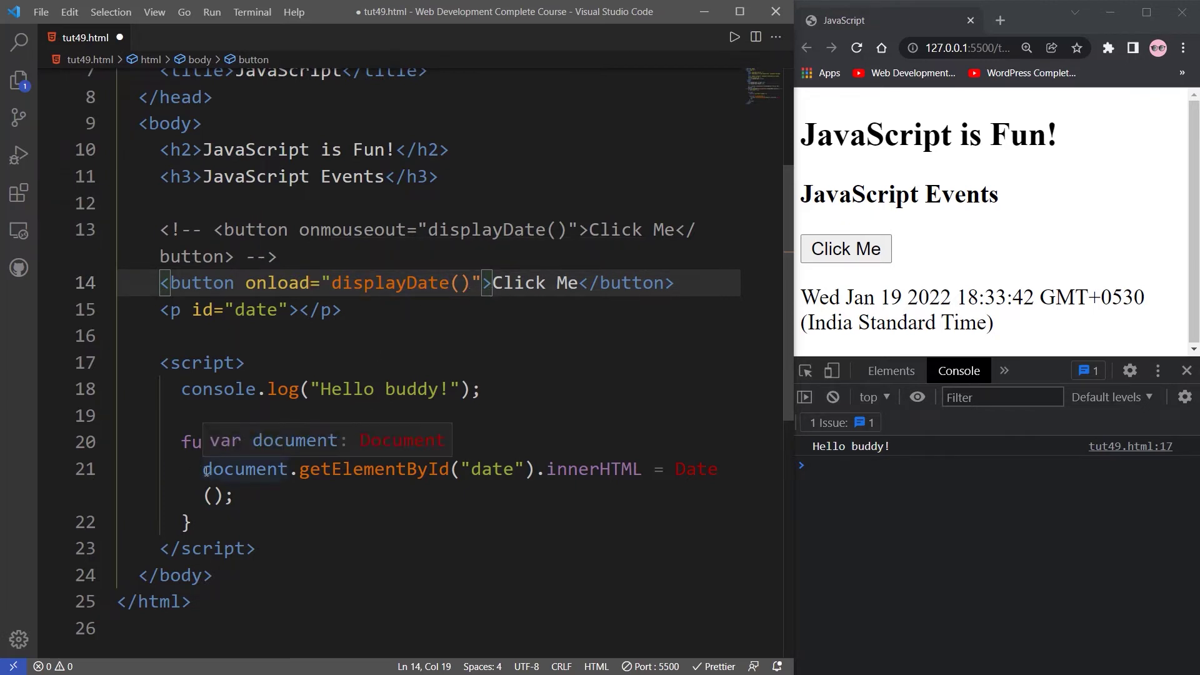
left_click_drag(204, 468, 267, 499)
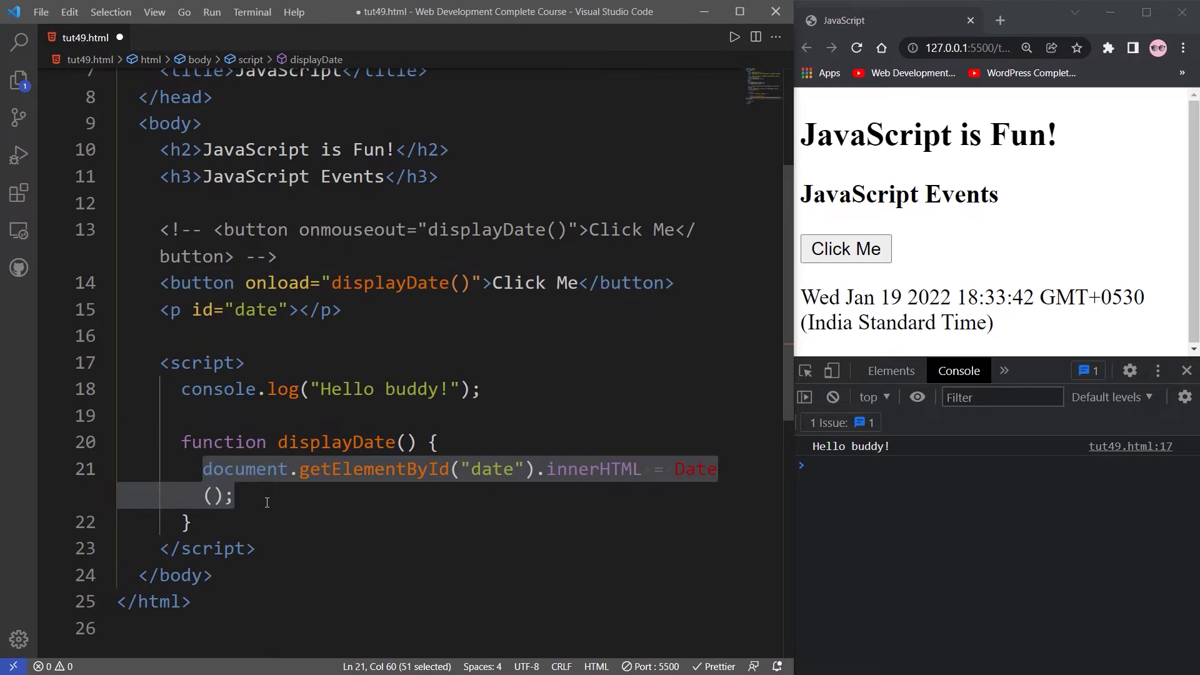
Delete the date-writing statement and replace line 21 with an alert call
key("BackSpace")
type("cons")
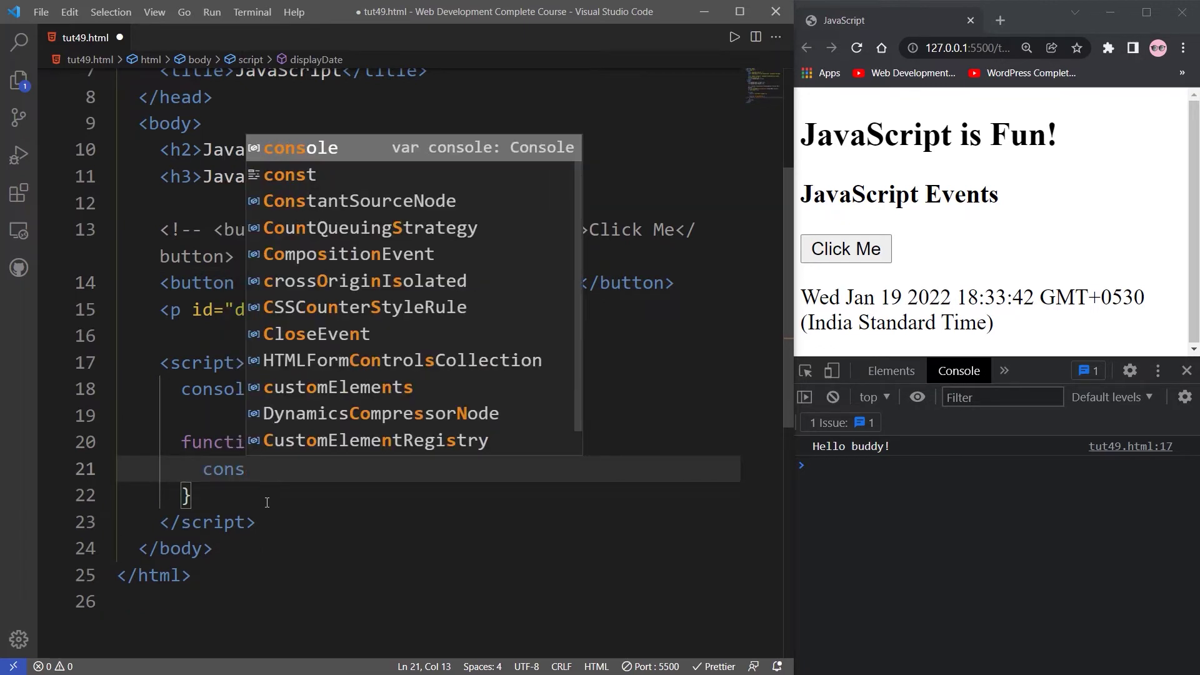
type("ole.lgo")
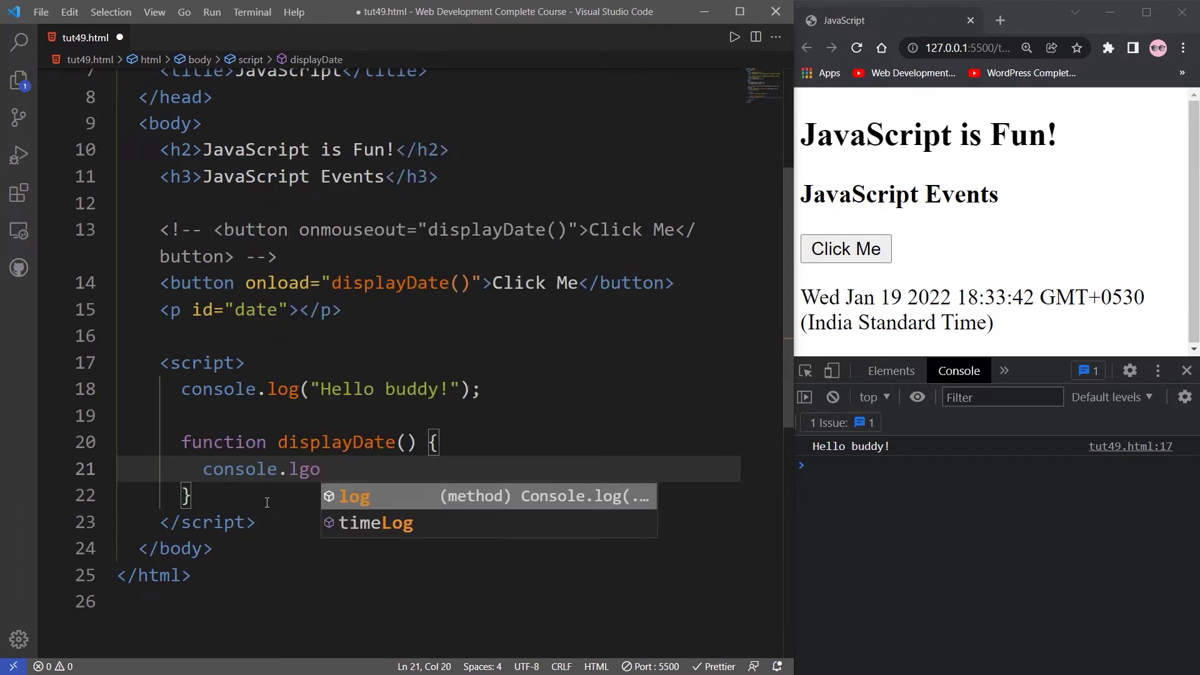
key("BackSpace")
key("BackSpace")
key("BackSpace")
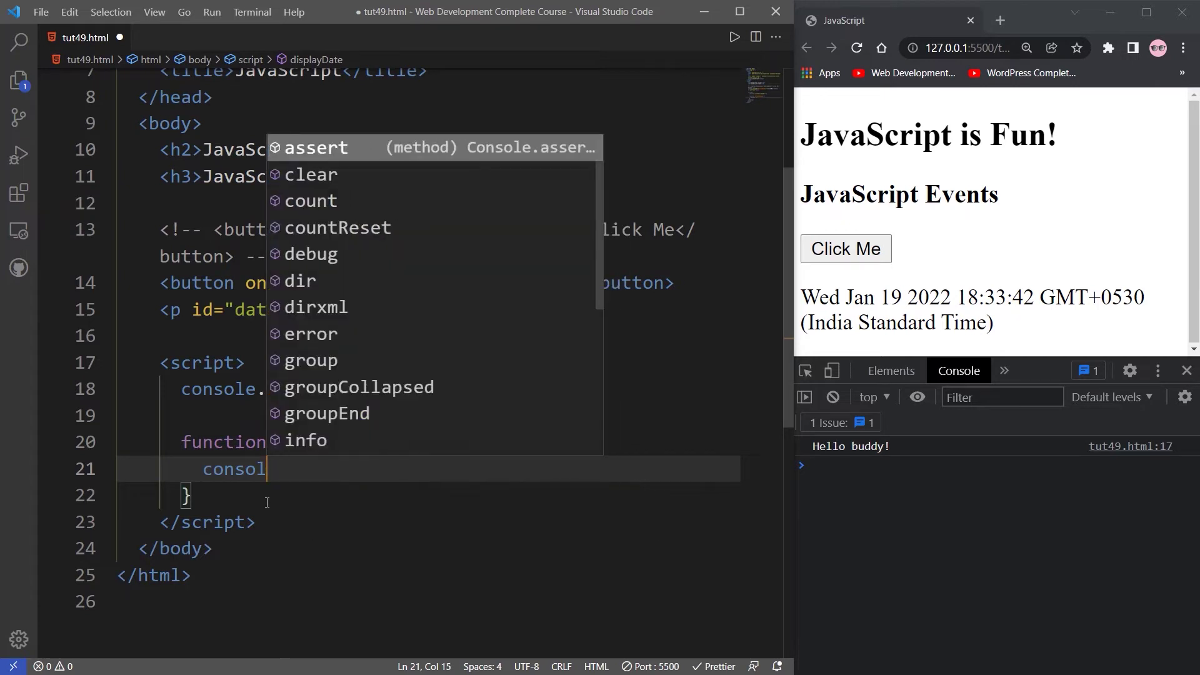
key("BackSpace")
key("BackSpace")
key("BackSpace")
key("BackSpace")
key("BackSpace")
type("alet")
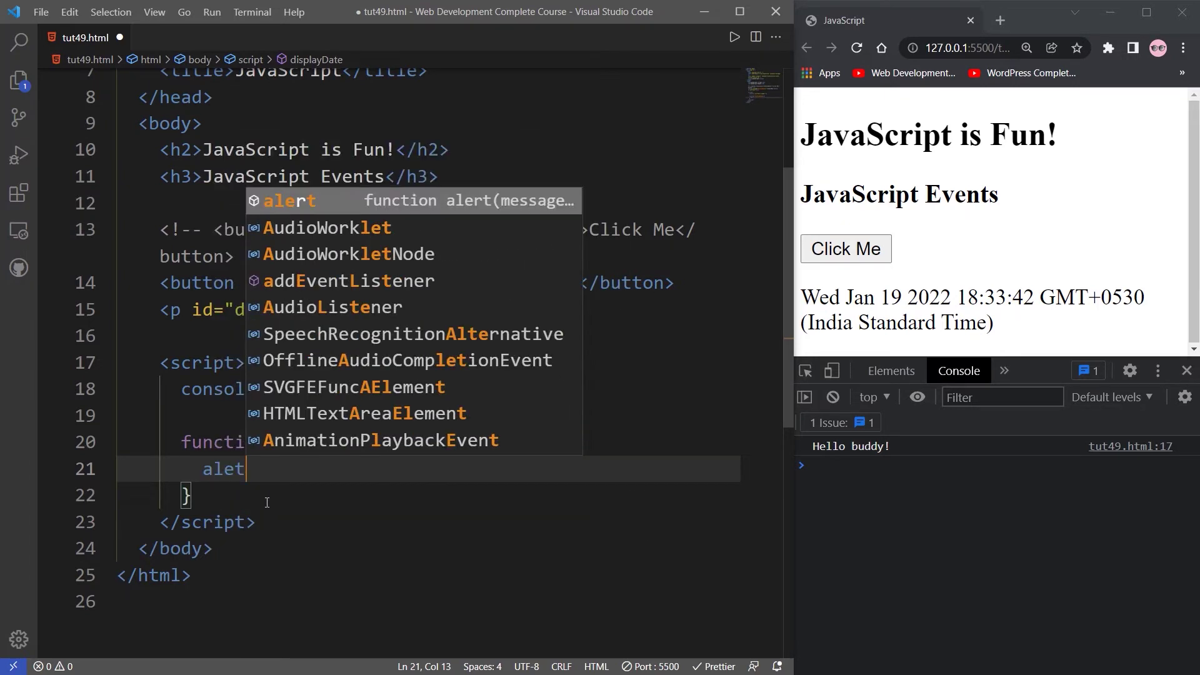
key("BackSpace")
type("rt")
key("Escape")
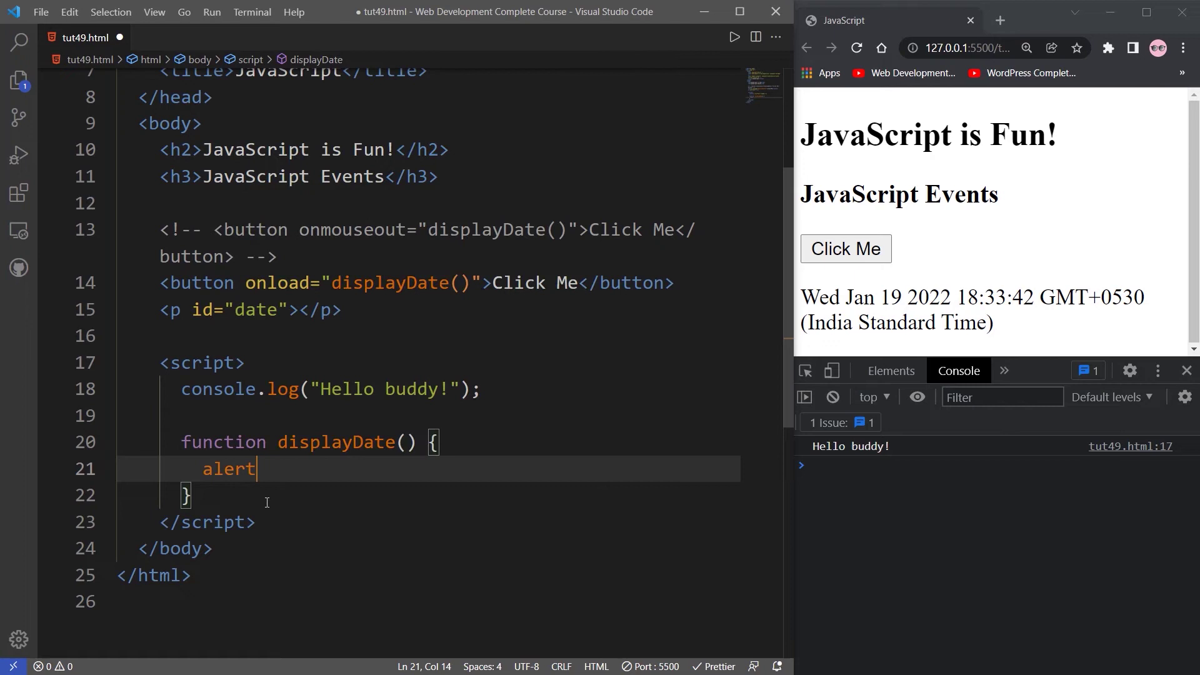
type("(")
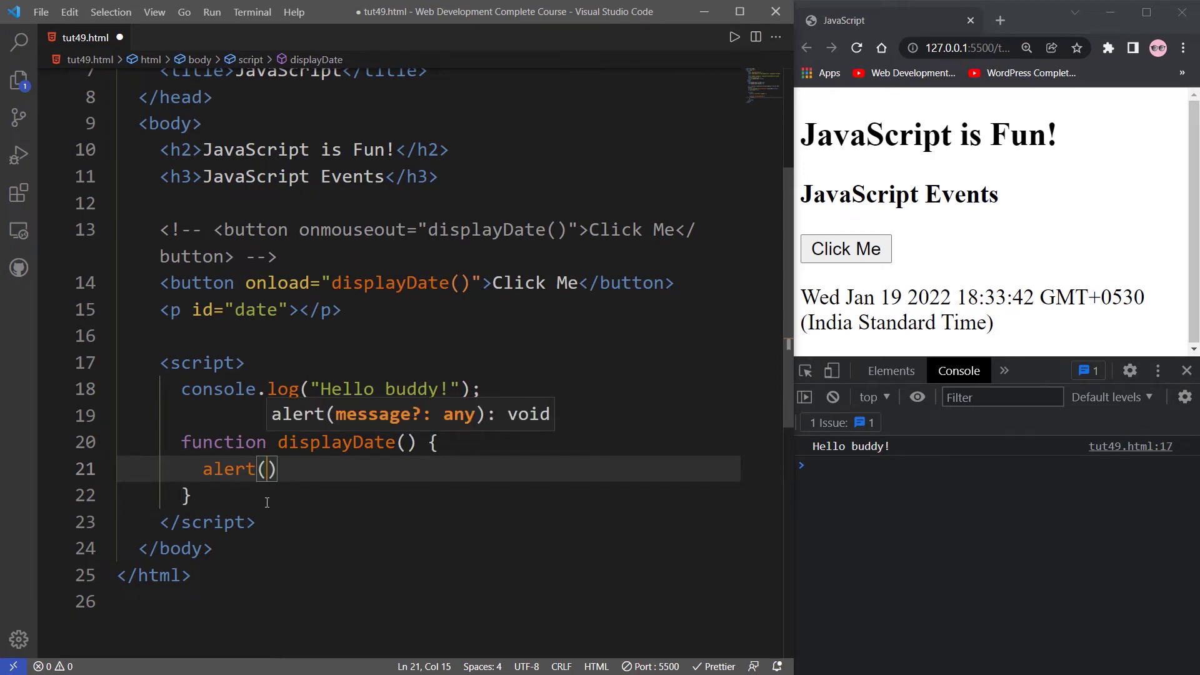
type("date")
Complete alert("Today date is" + Date()); and save the HTML file
key("BackSpace")
key("BackSpace")
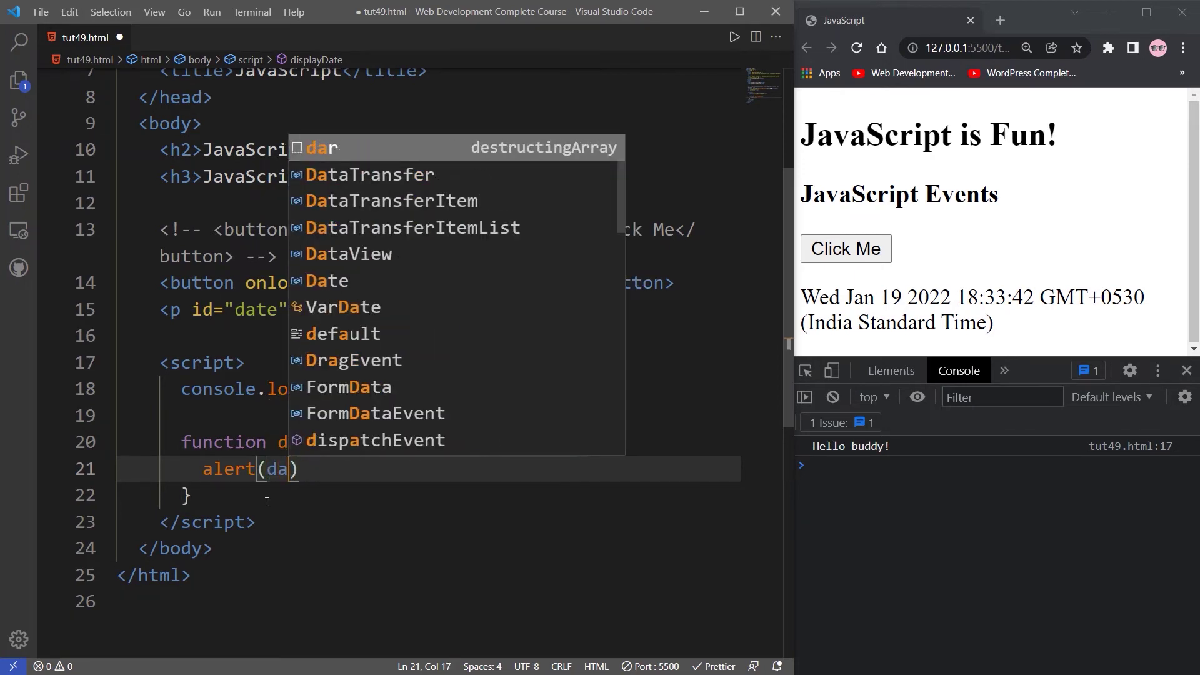
key("BackSpace")
key("BackSpace")
type("Da")
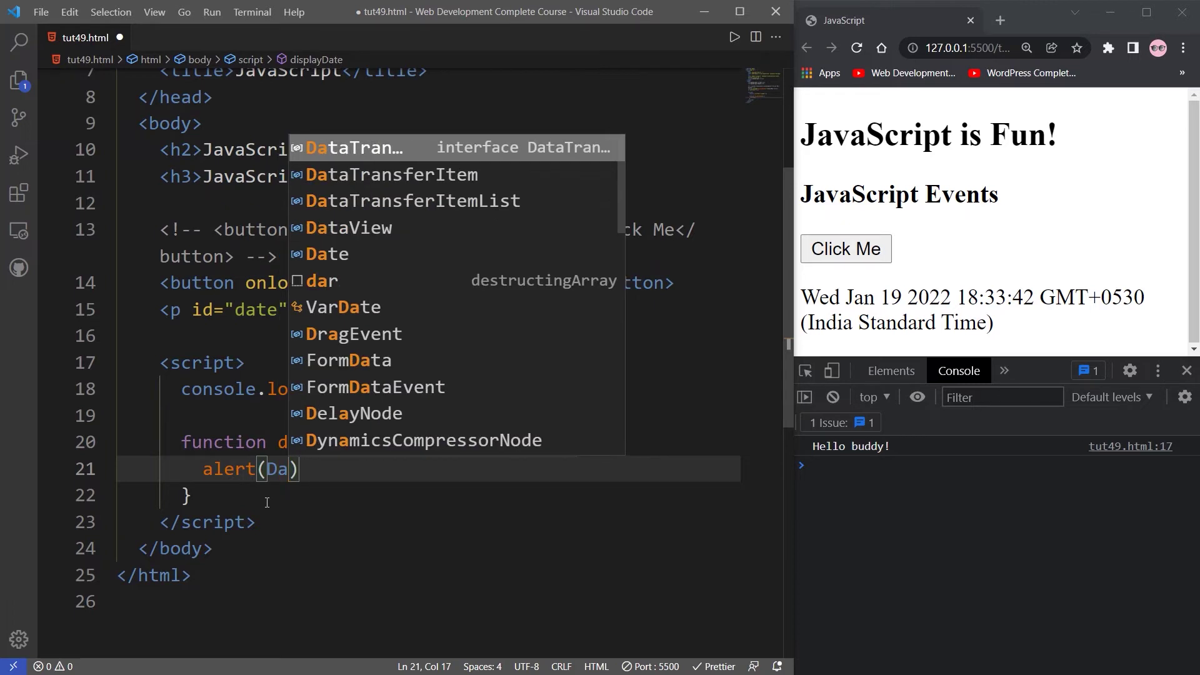
key("BackSpace")
key("BackSpace")
type("The")
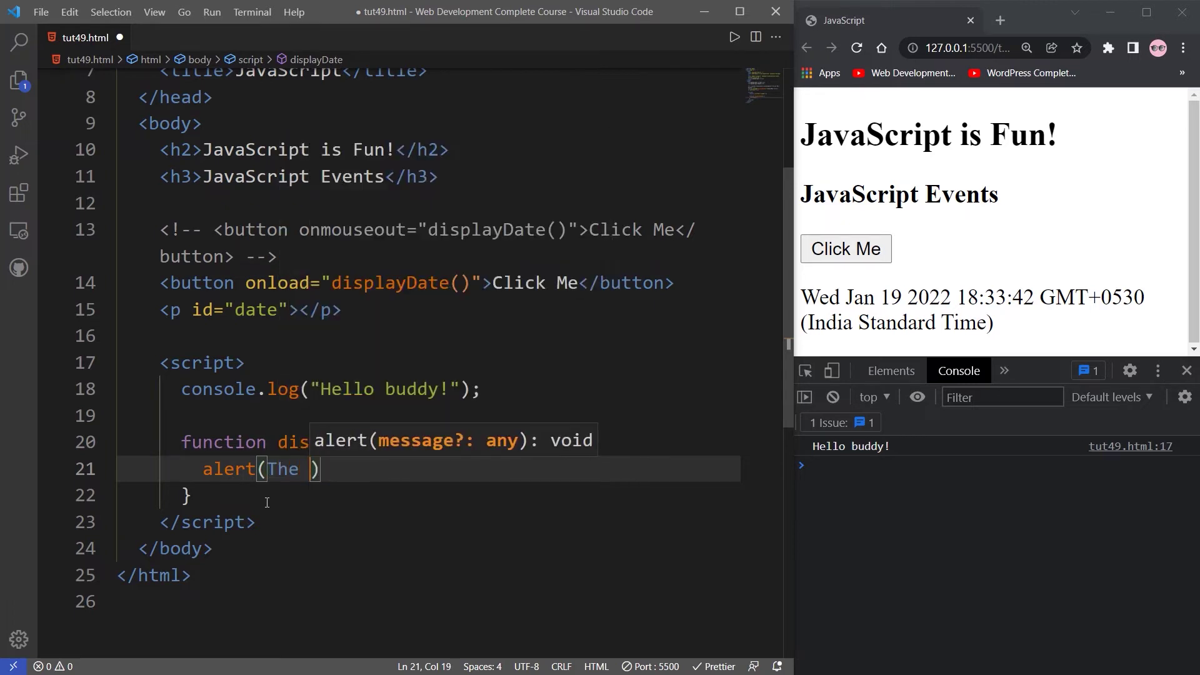
key("BackSpace")
key("BackSpace")
key("BackSpace")
key("BackSpace")
type("\"")
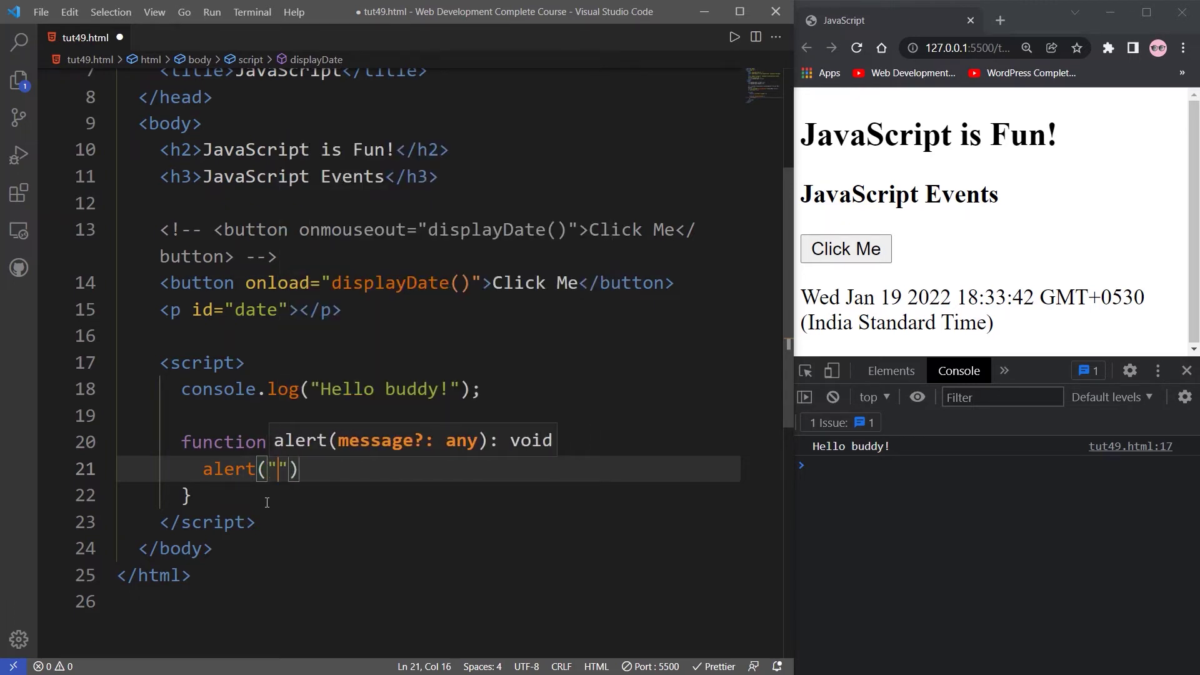
type("Today dat")
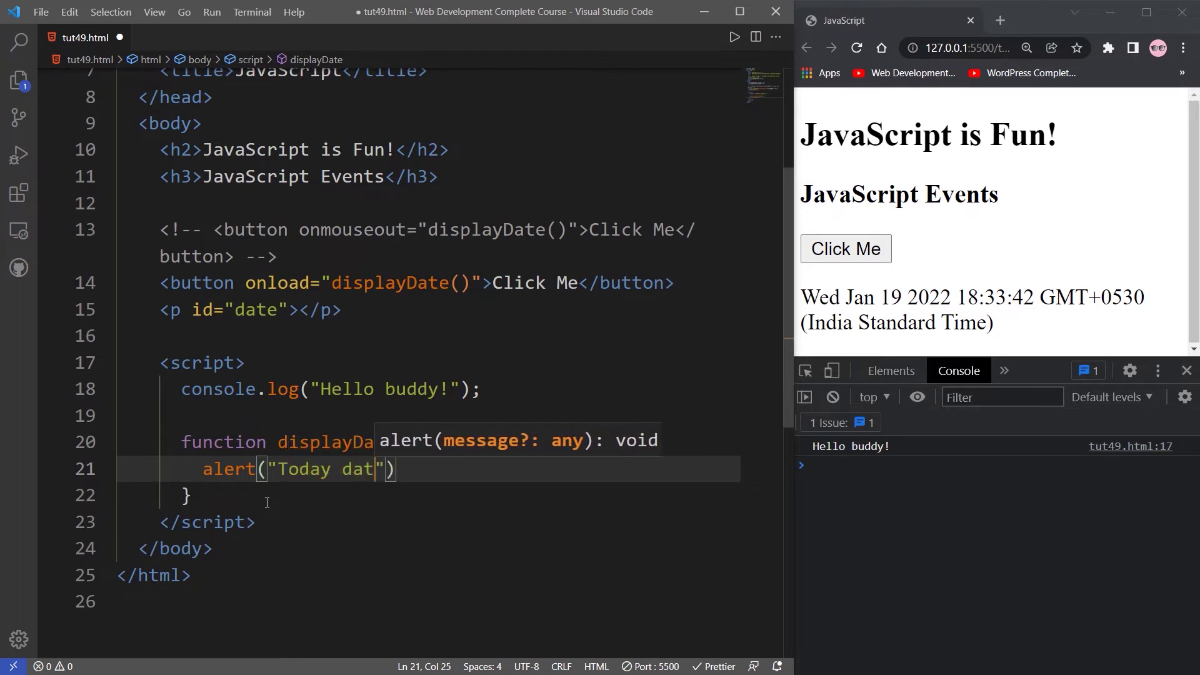
type("e is")
key("BackSpace")
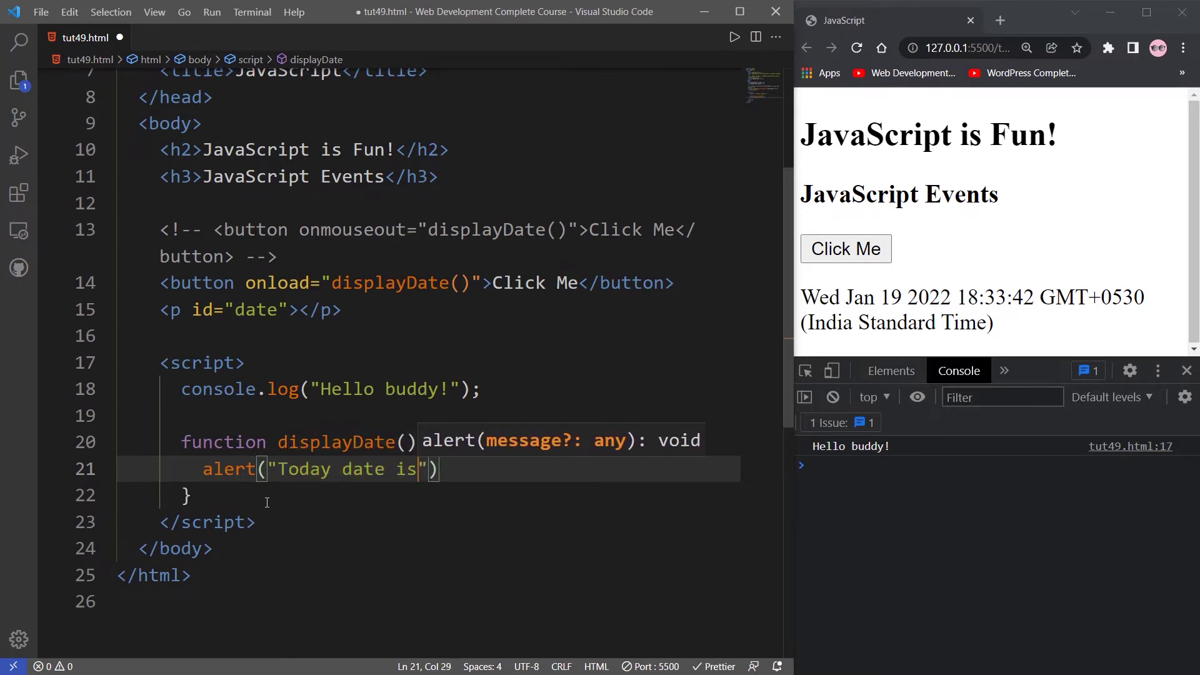
type("\"")
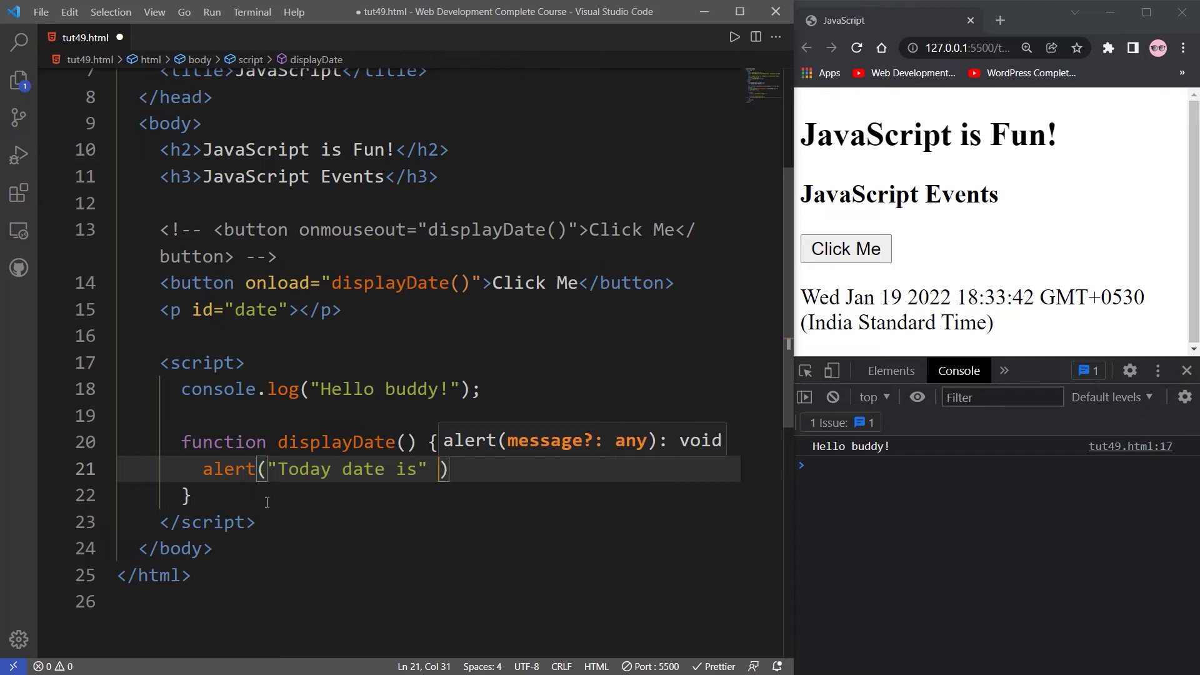
type("+ dat")
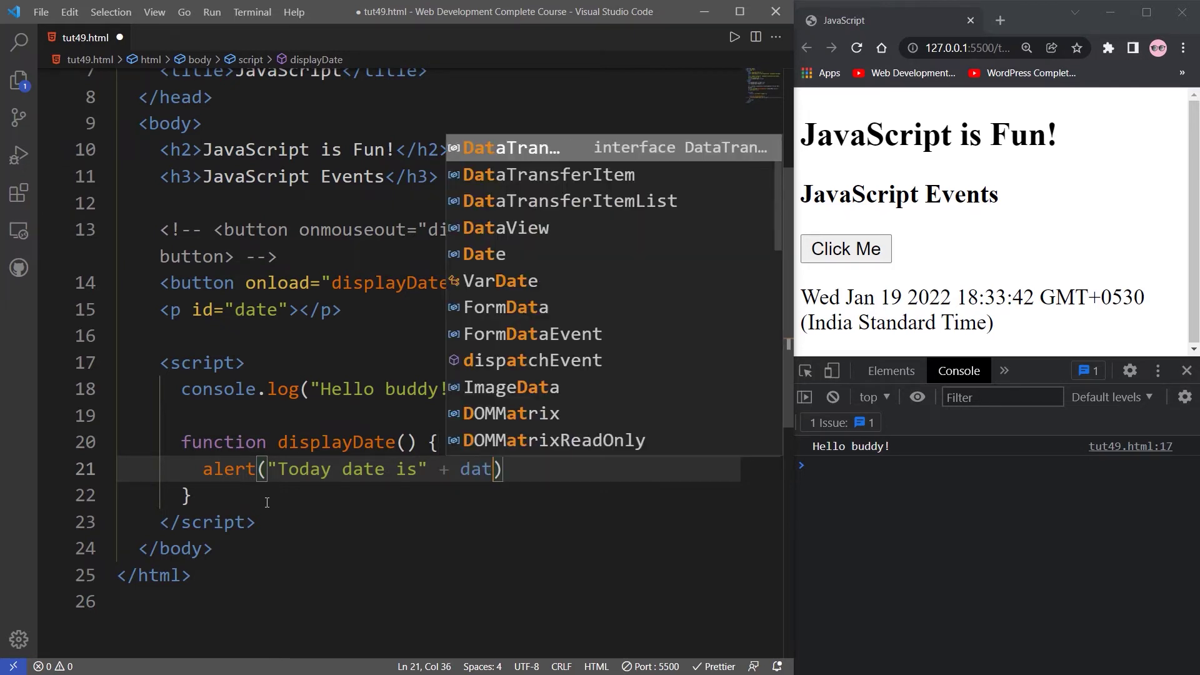
key("BackSpace")
key("BackSpace")
key("BackSpace")
type("Date")
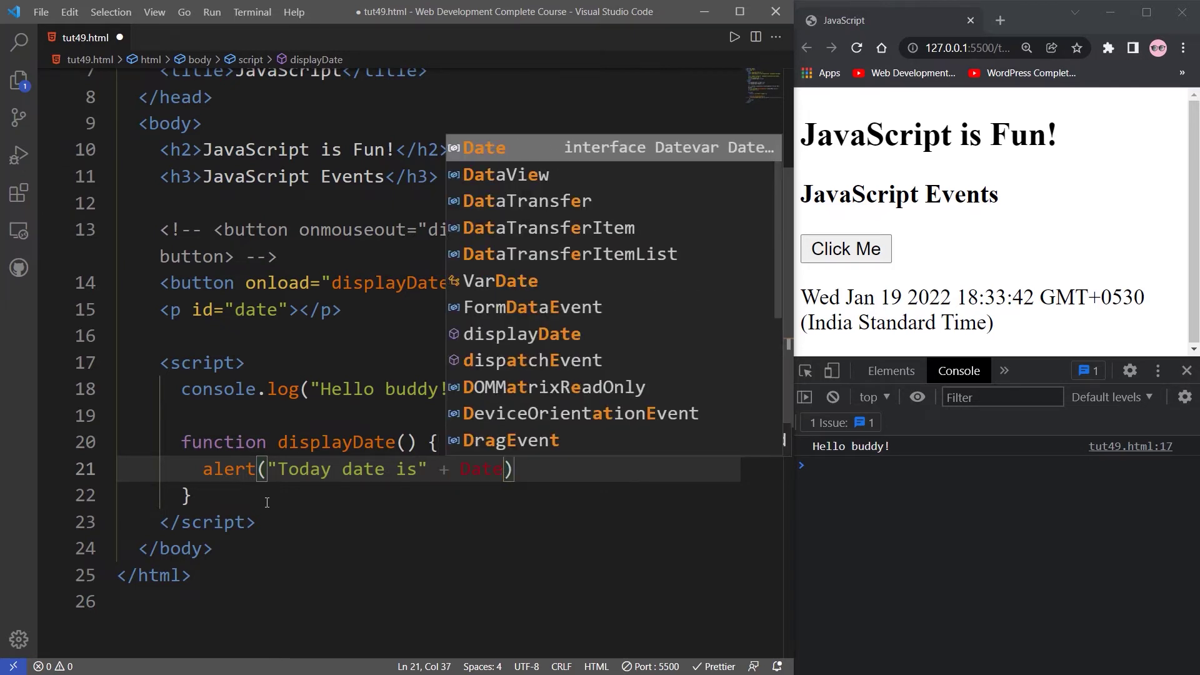
type("(")
key("Right")
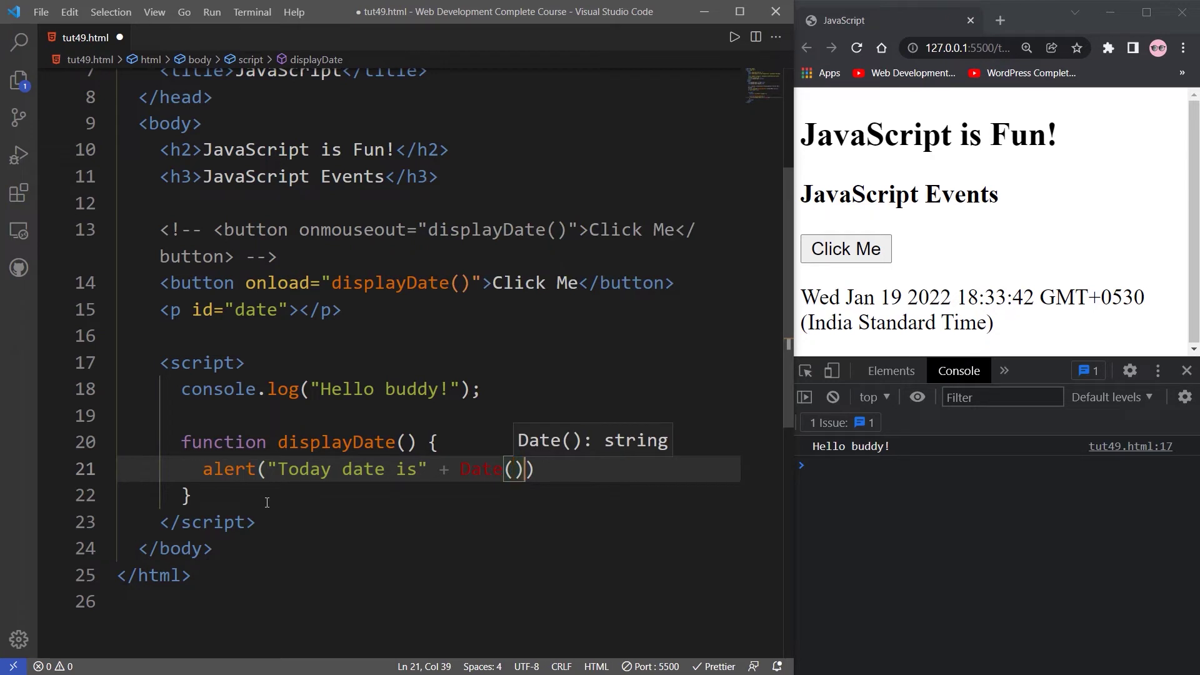
key("Right")
type(";")
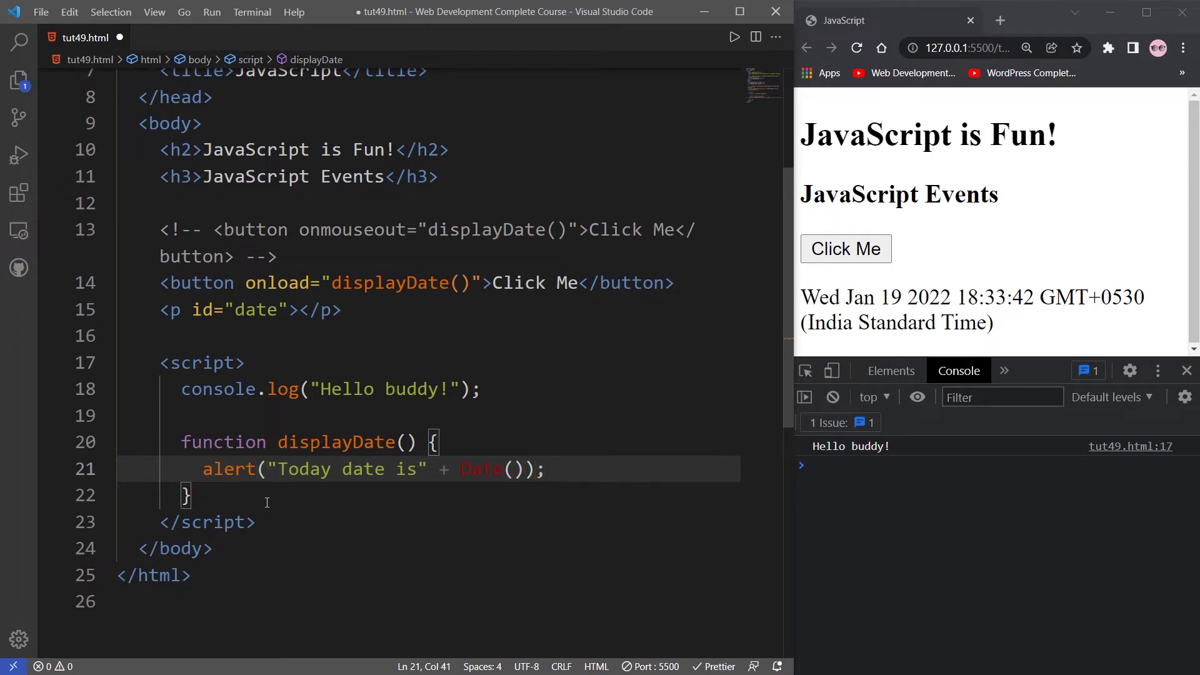
key("ctrl+s")
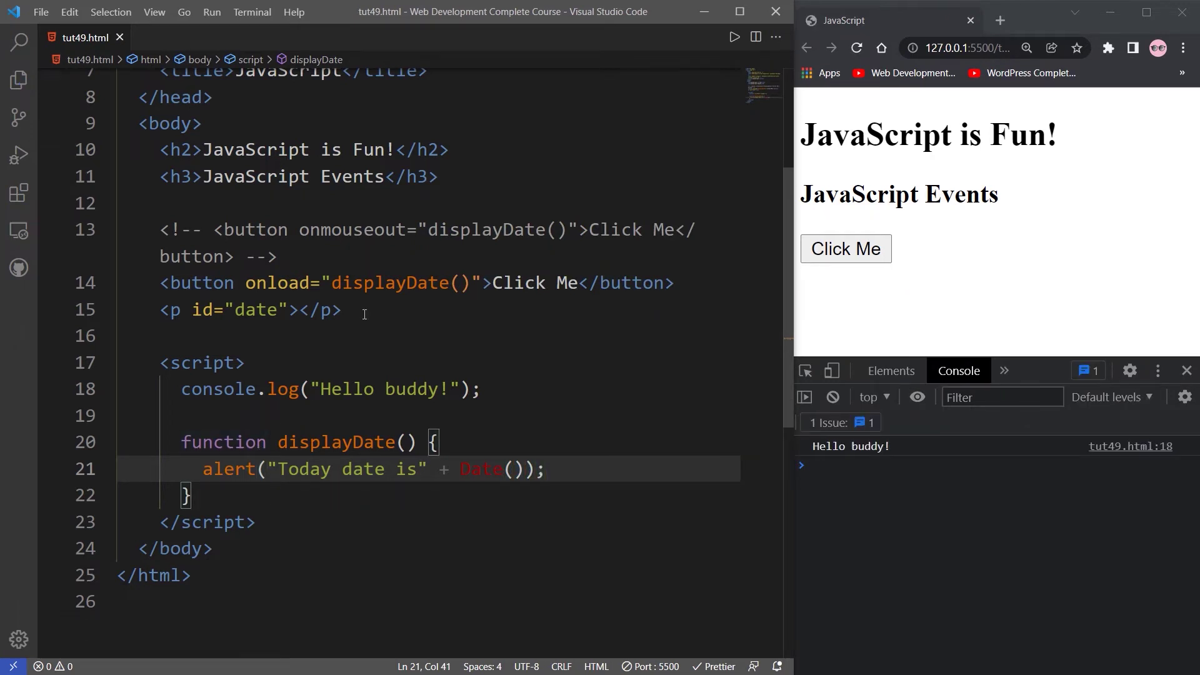
Reload the page in the browser and test the Click Me button
left_click(364, 314)
left_click(859, 44)
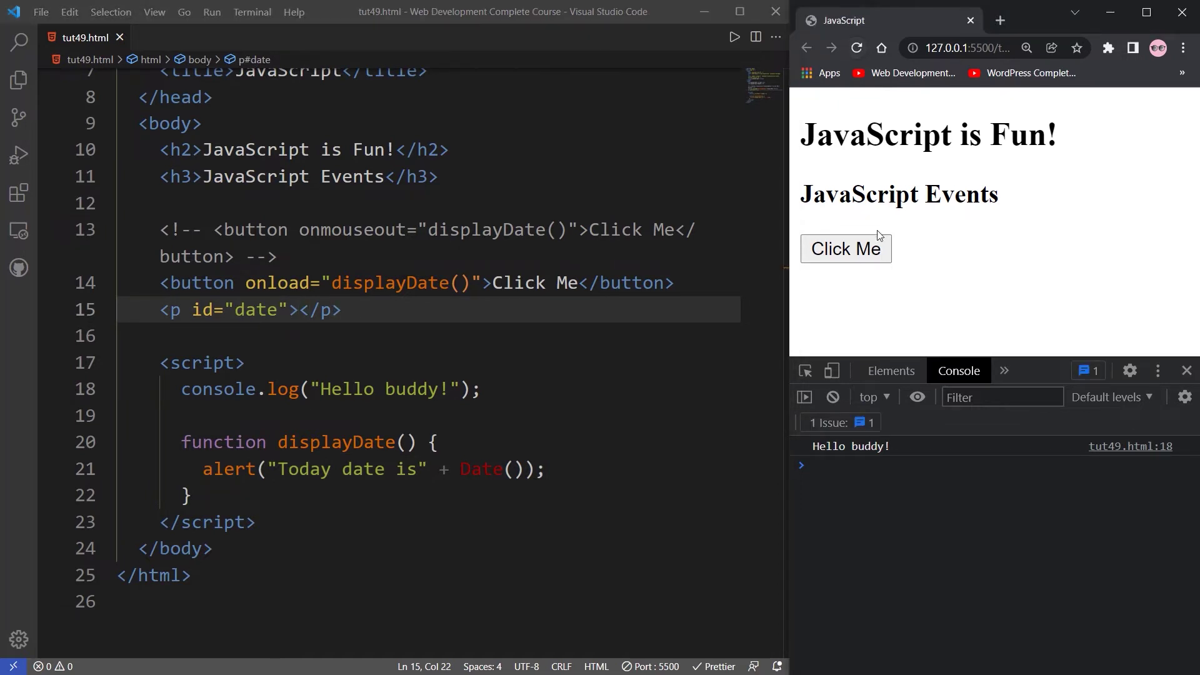
left_click(872, 249)
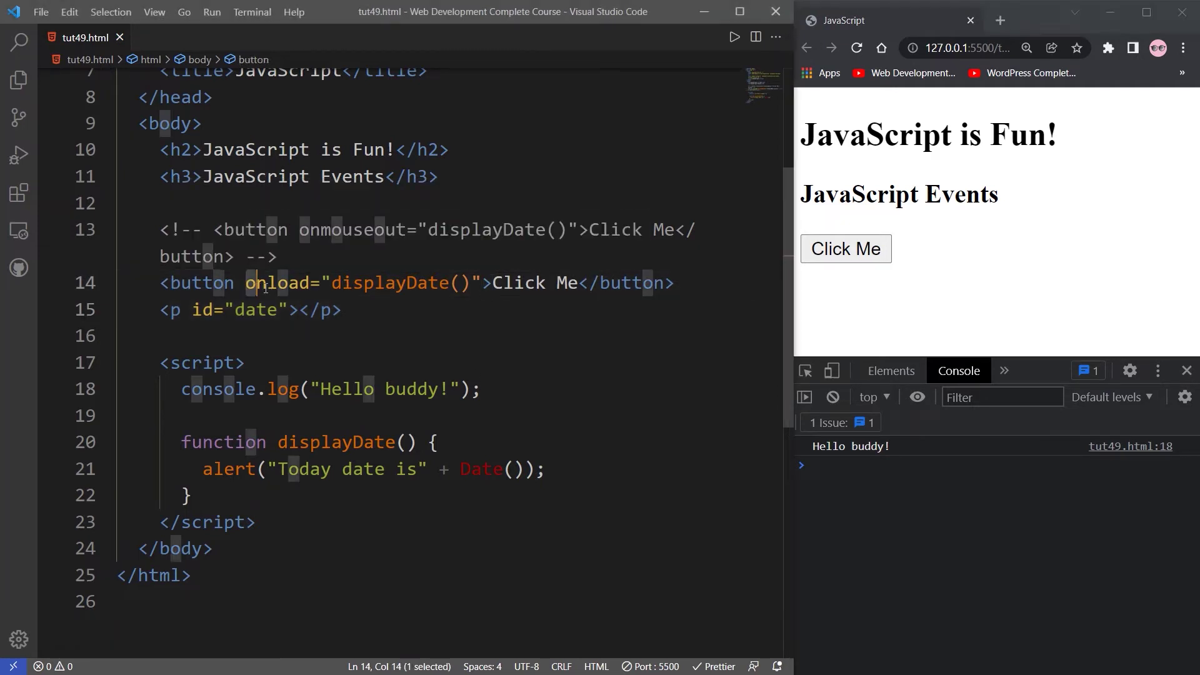
Delete onload="displayDate()" from the button tag on line 14
left_click_drag(246, 283, 311, 284)
left_click(315, 283)
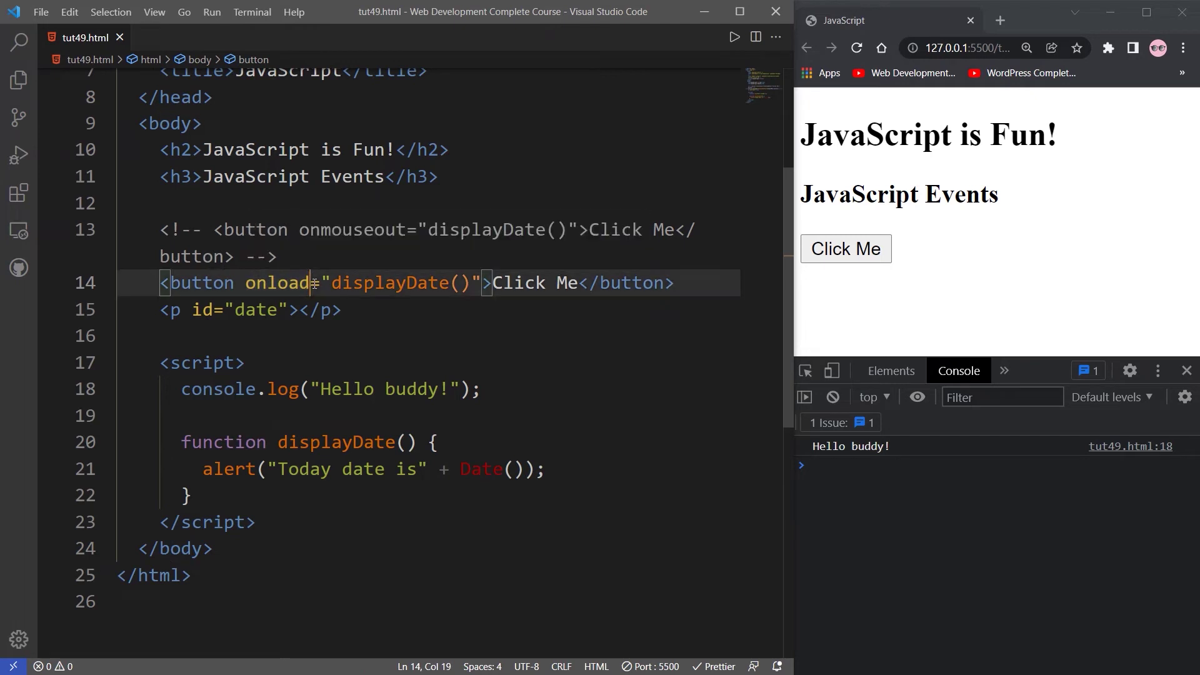
scroll(628, 246, "down", 1)
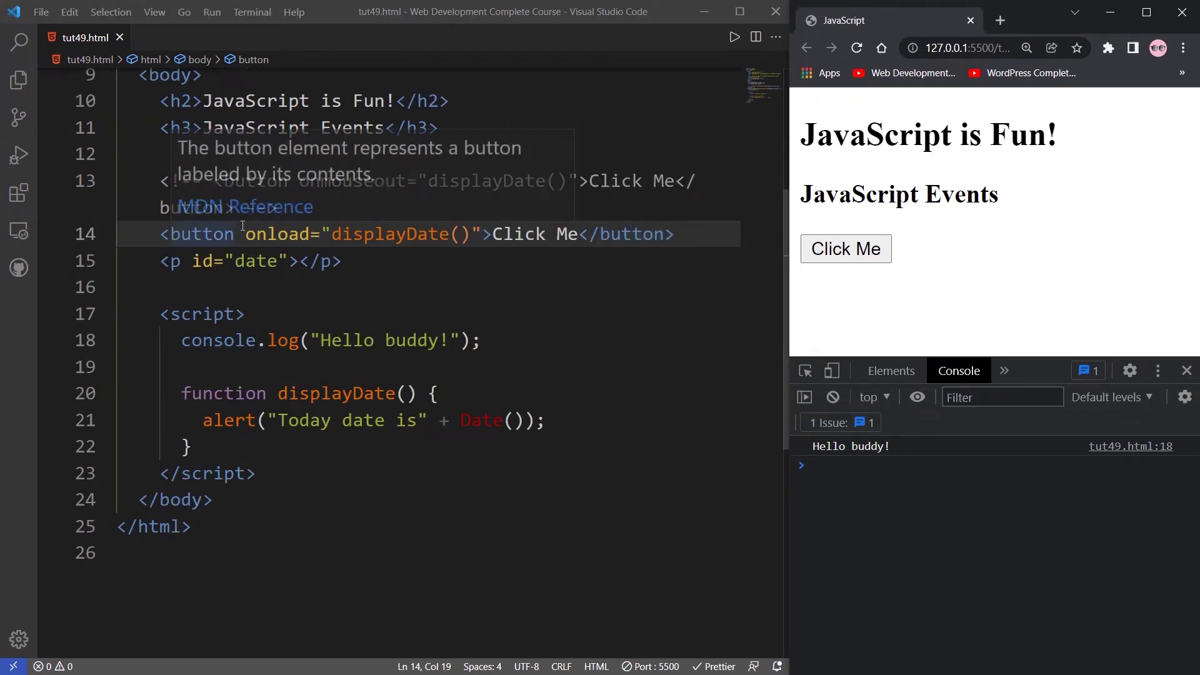
left_click_drag(245, 234, 468, 236)
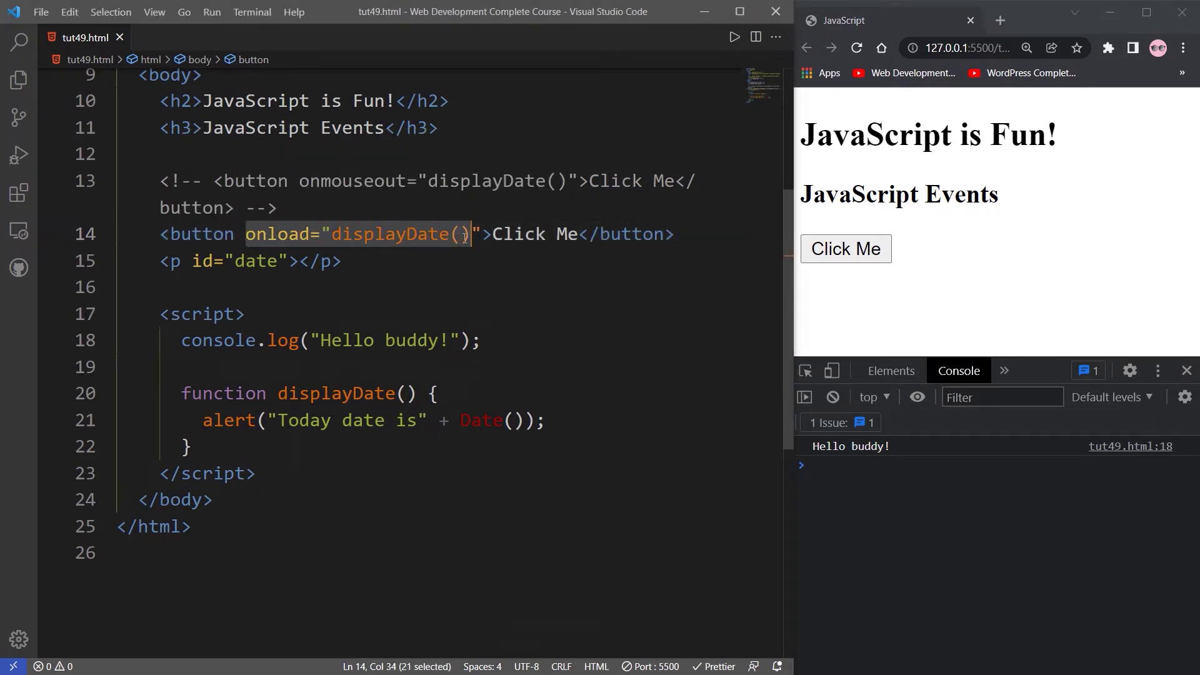
key("BackSpace")
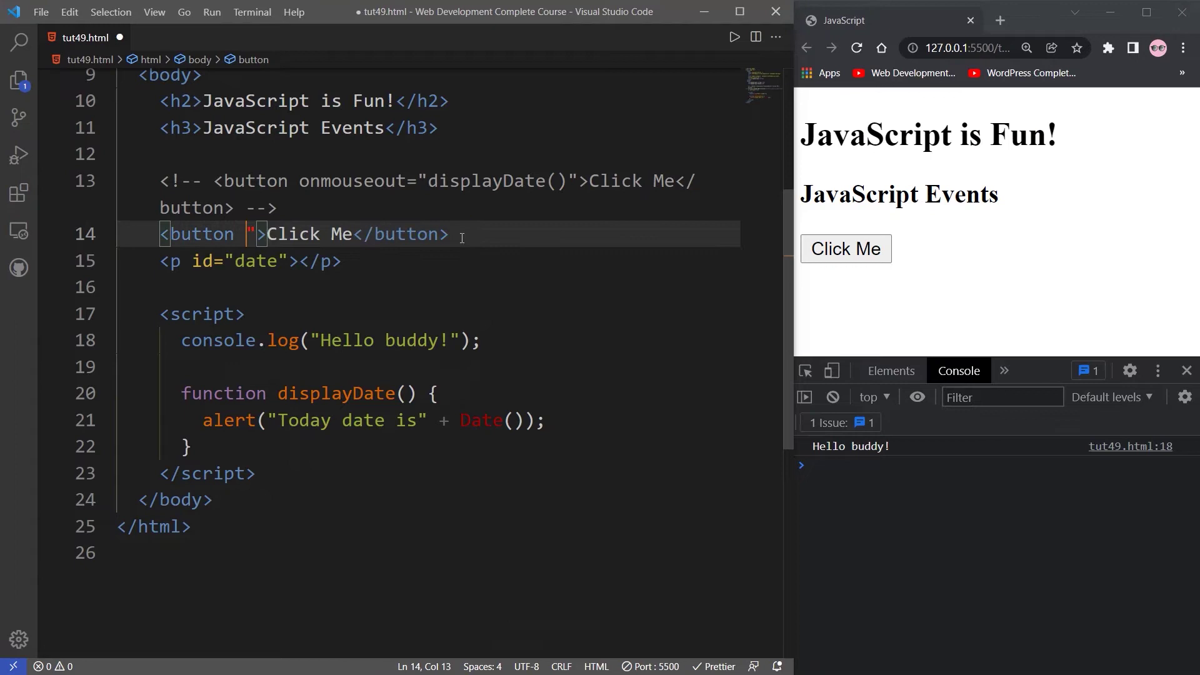
scroll(467, 272, "up", 1)
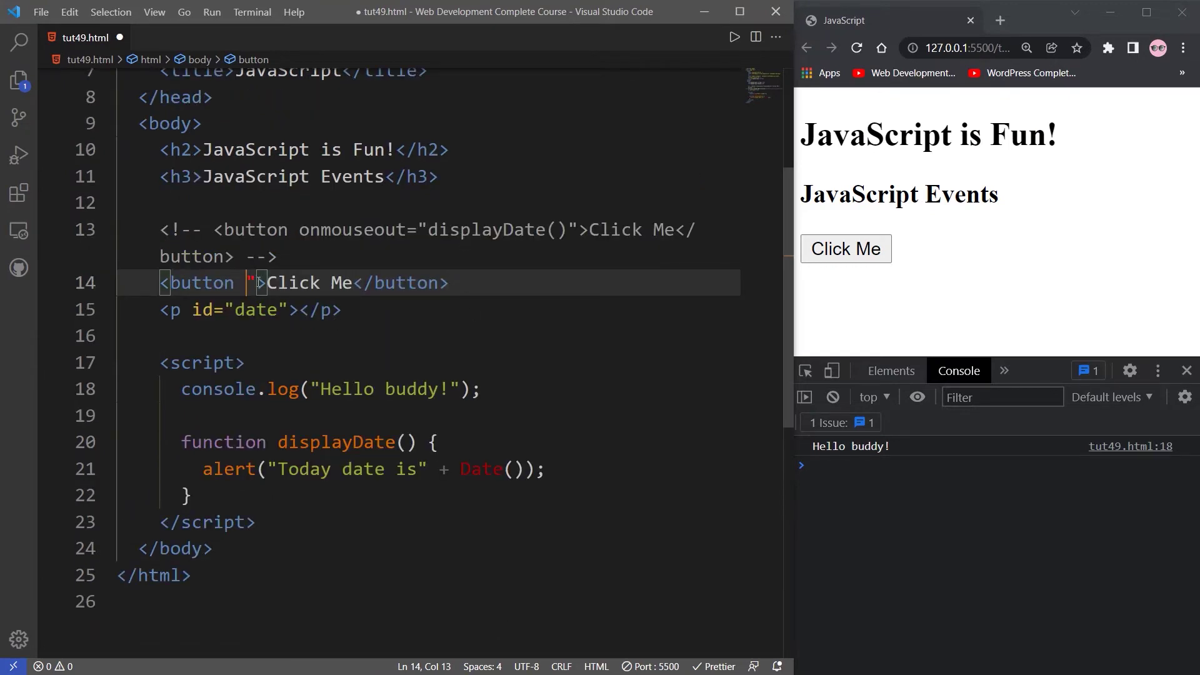
key("ctrl+z")
left_click_drag(247, 282, 257, 281)
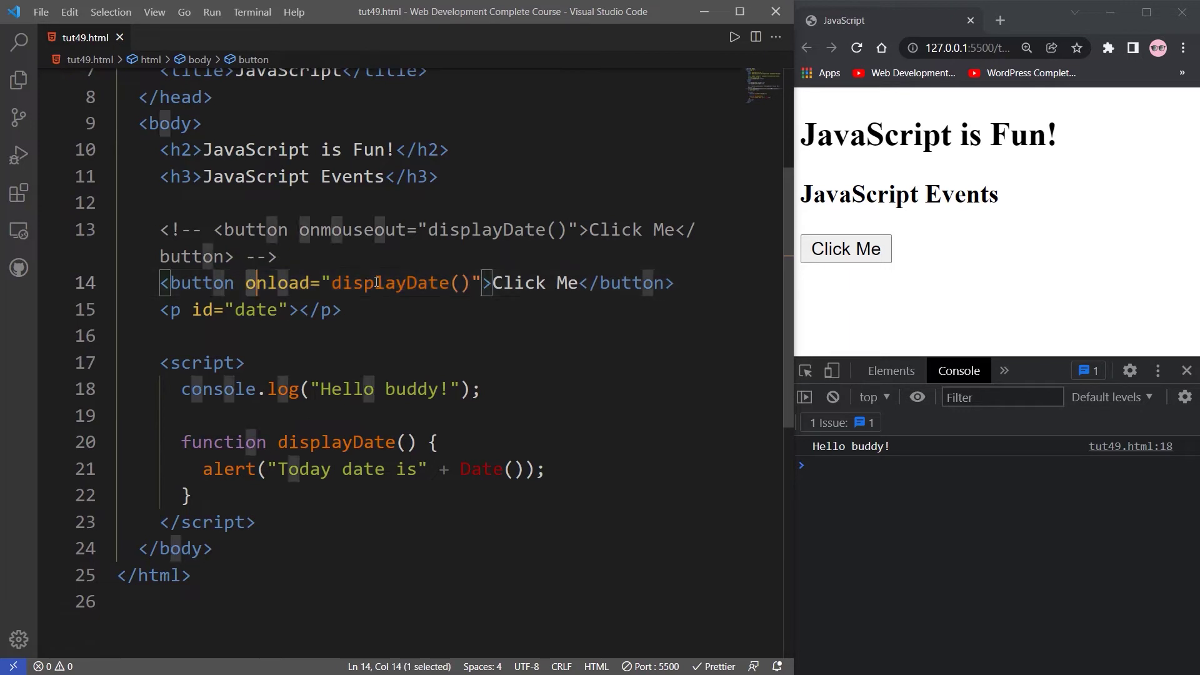
left_click_drag(377, 283, 476, 282)
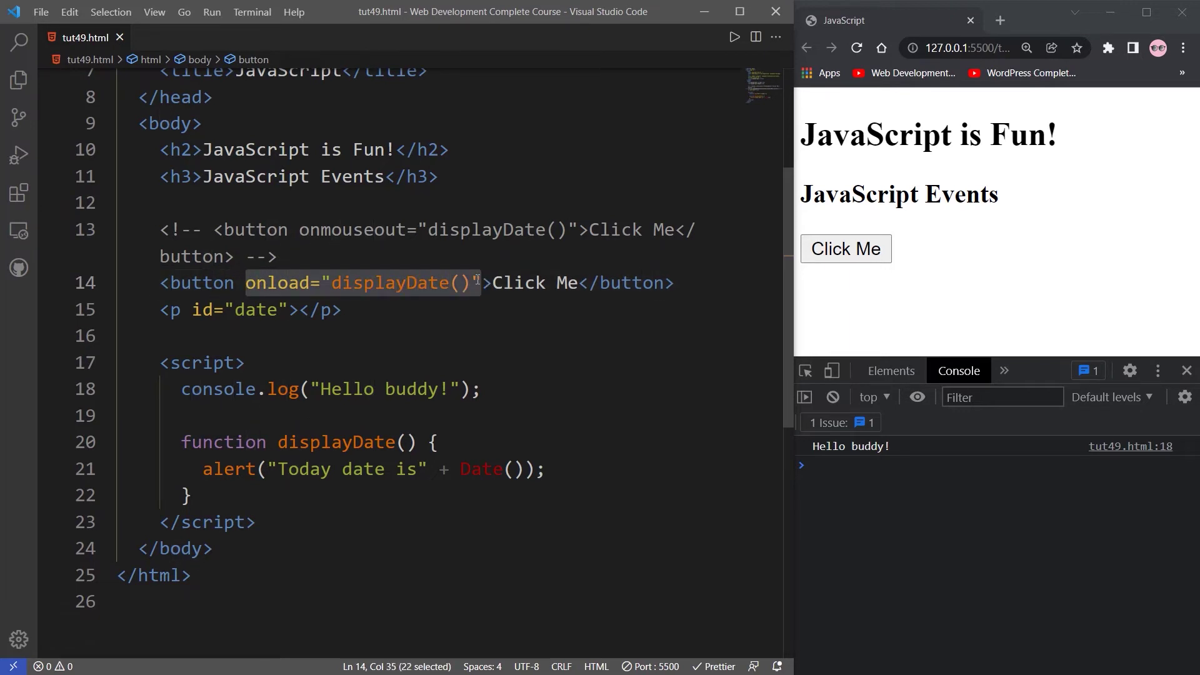
key("BackSpace")
scroll(476, 278, "up", 2)
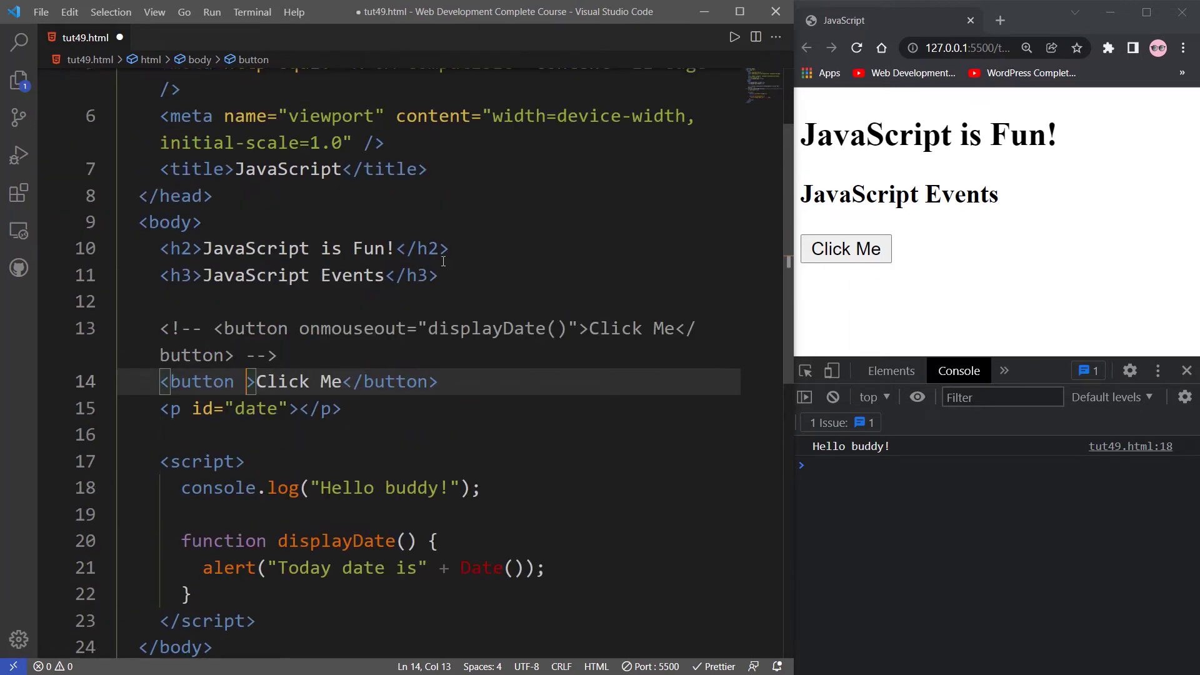
Add onload="displayDate()" to the body tag and save the file so the date alert appears
left_click(191, 222)
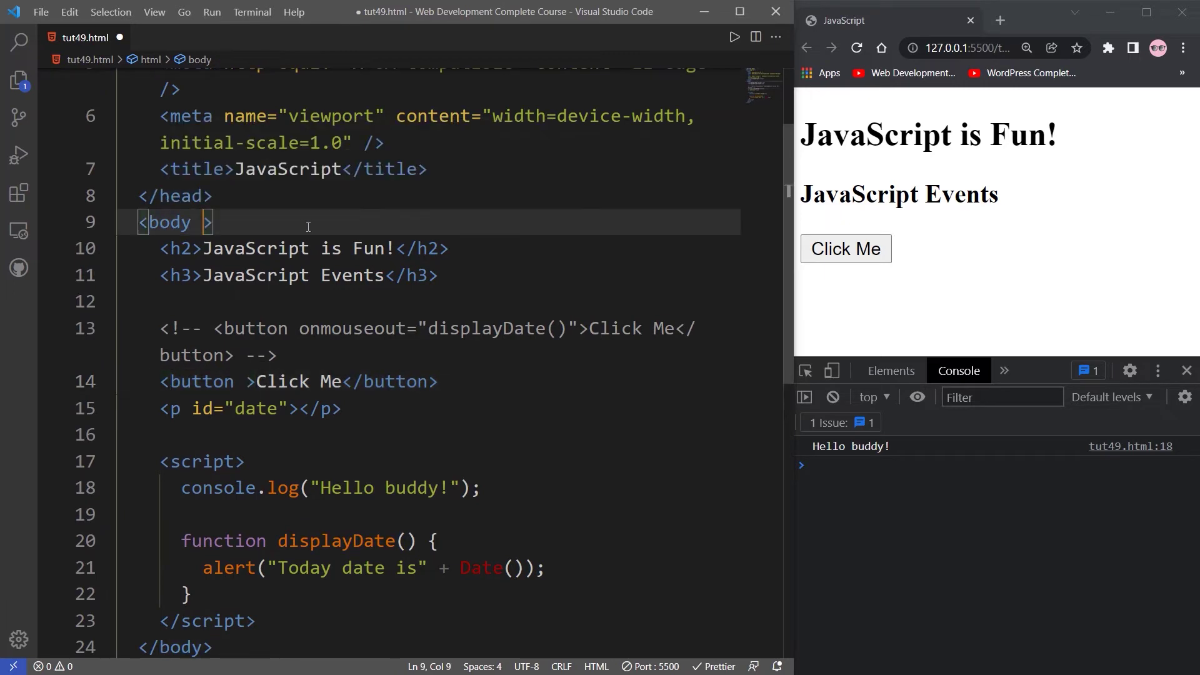
type("onload=\"displayDate()\"")
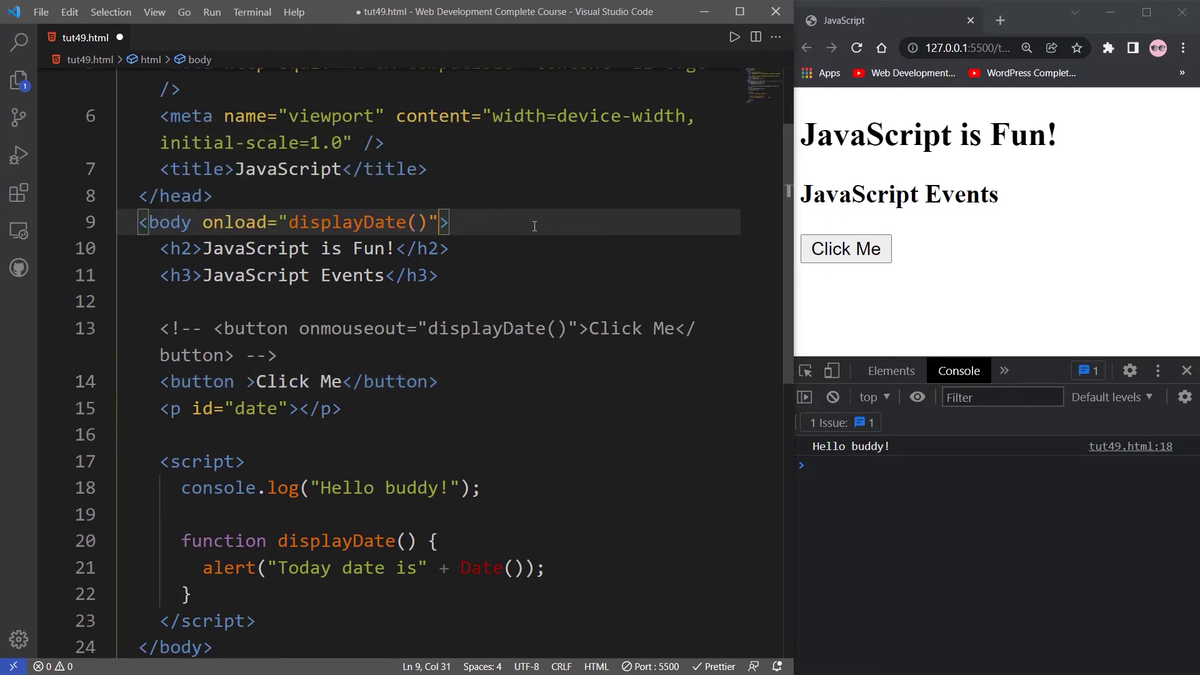
scroll(535, 226, "down", 1)
left_click(534, 225)
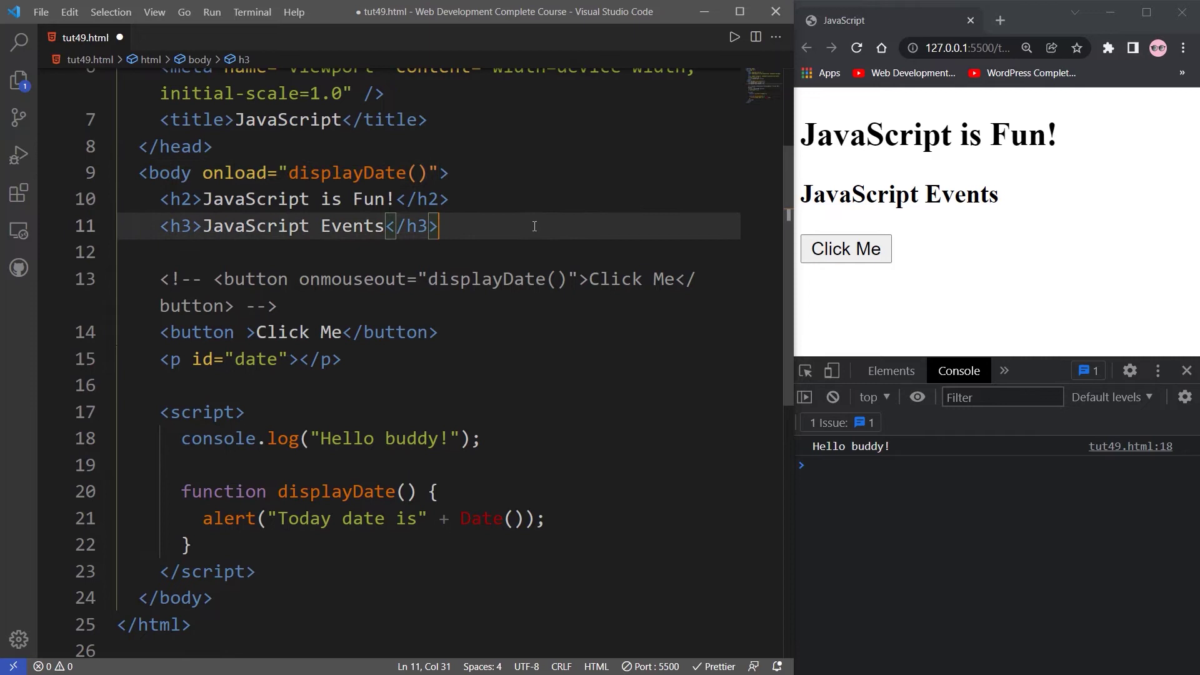
key("ctrl+s")
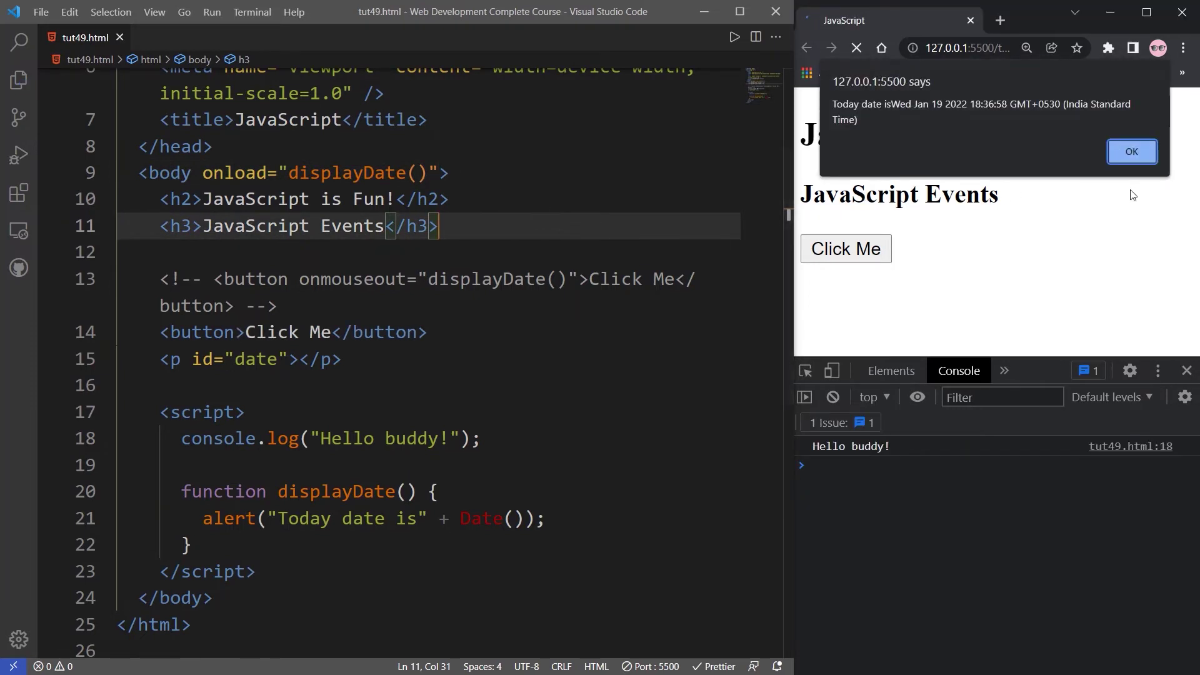
Dismiss both 'Today date is' alerts, then select the start of the alert message on line 21
left_click(1131, 151)
left_click(1136, 158)
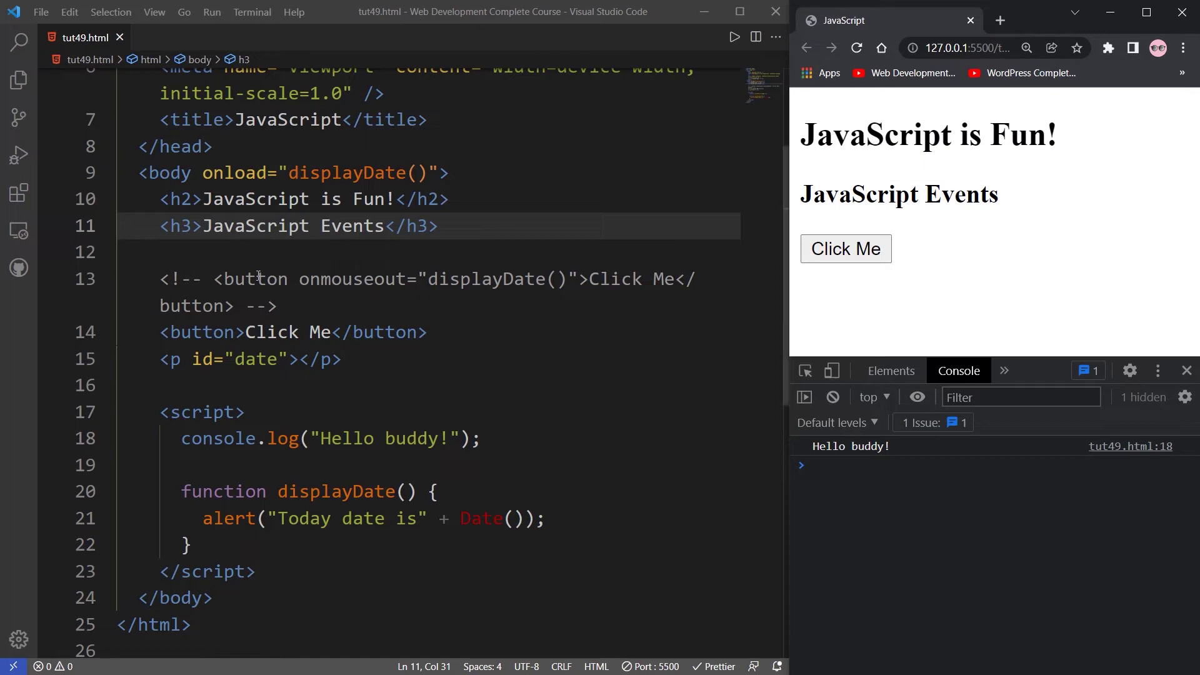
scroll(257, 251, "up", 1)
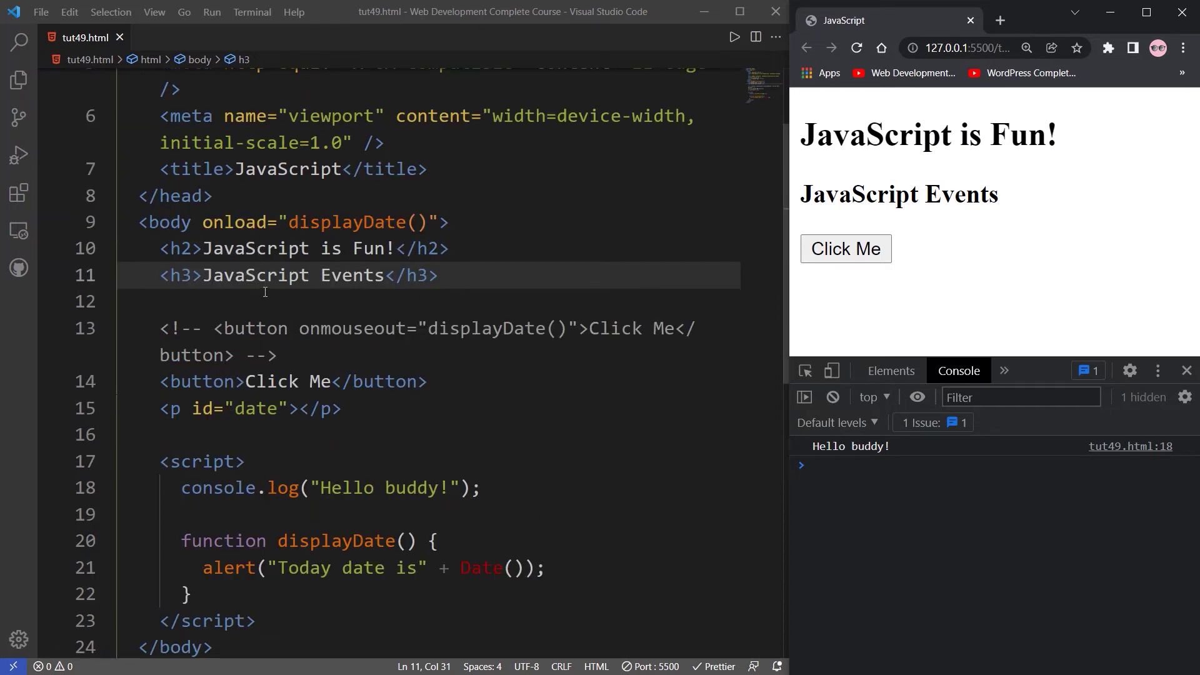
scroll(264, 290, "down", 3)
scroll(264, 289, "down", 1)
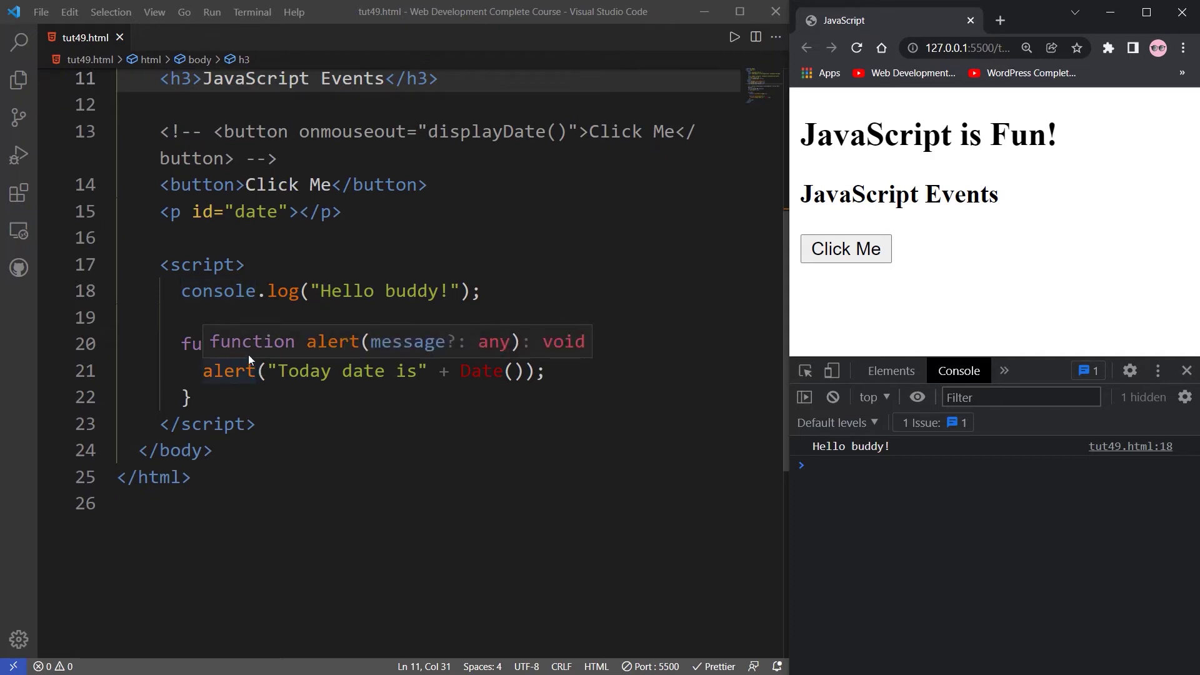
left_click_drag(268, 371, 540, 374)
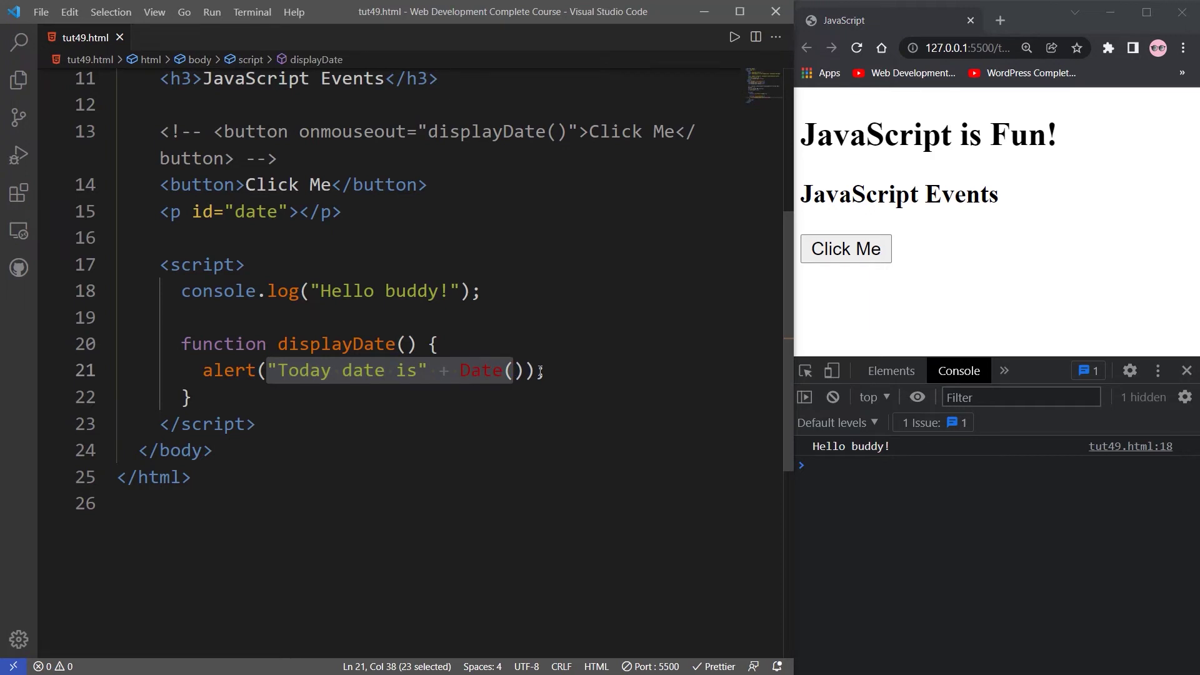
Comment out the alert on line 21, add console.log("Page is loaded"); below it, and save
left_click(560, 371)
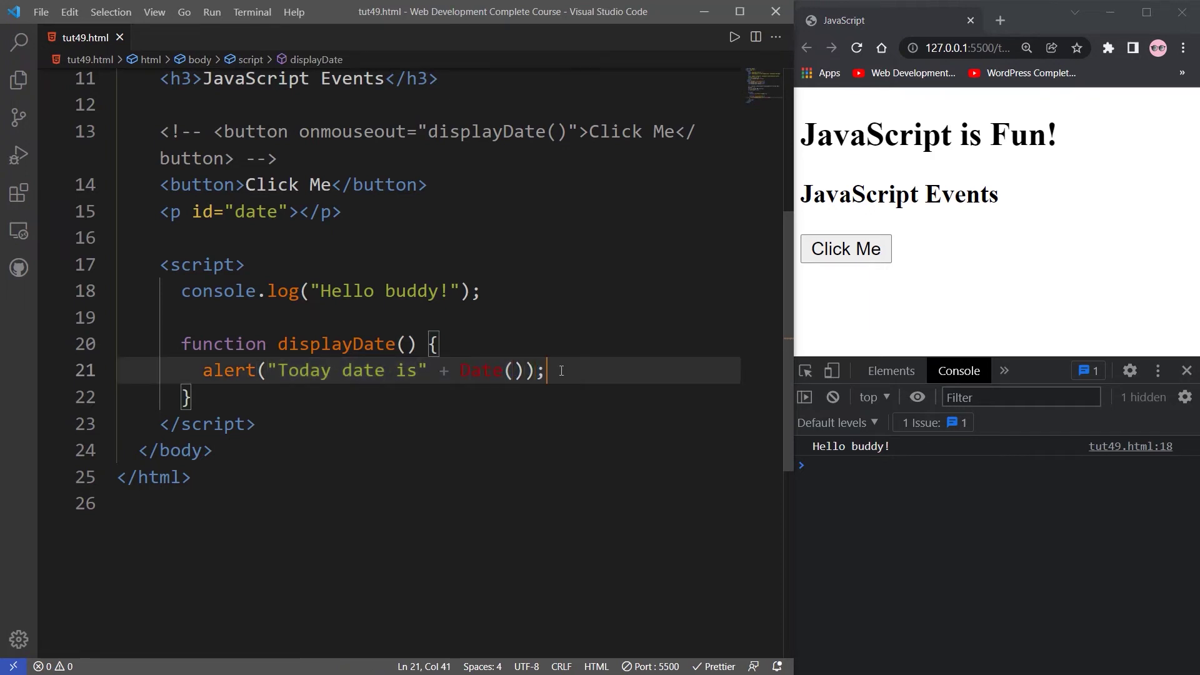
key("ctrl+slash")
key("Return")
type("co")
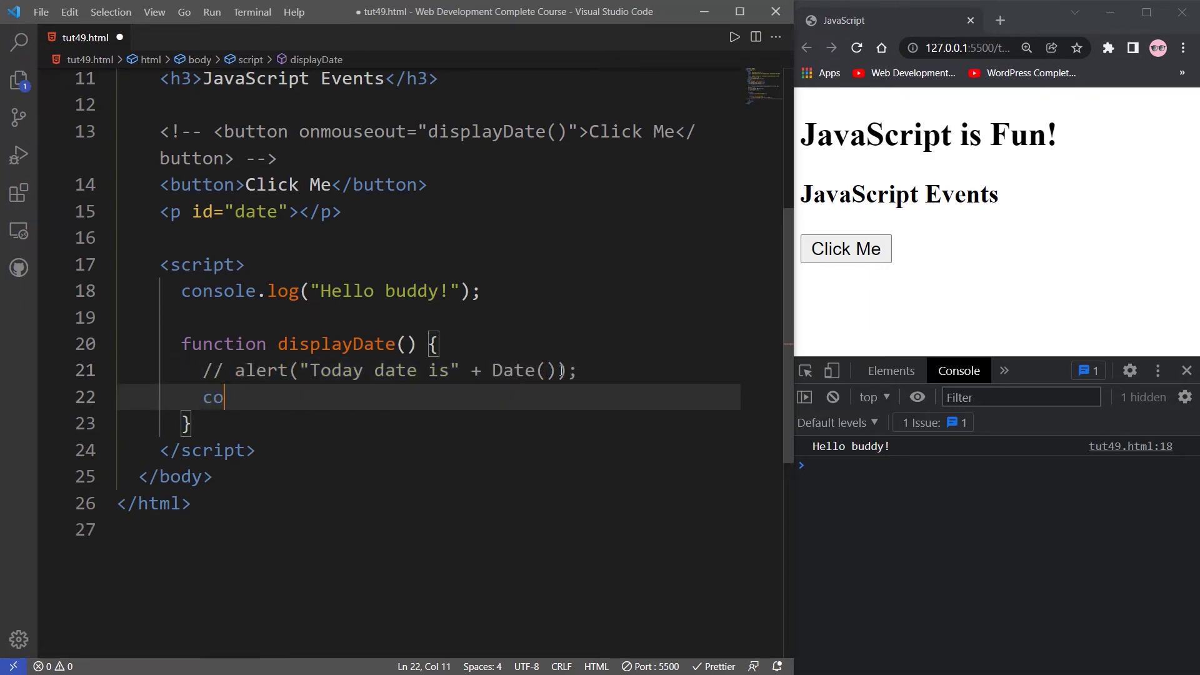
type("nsole.l")
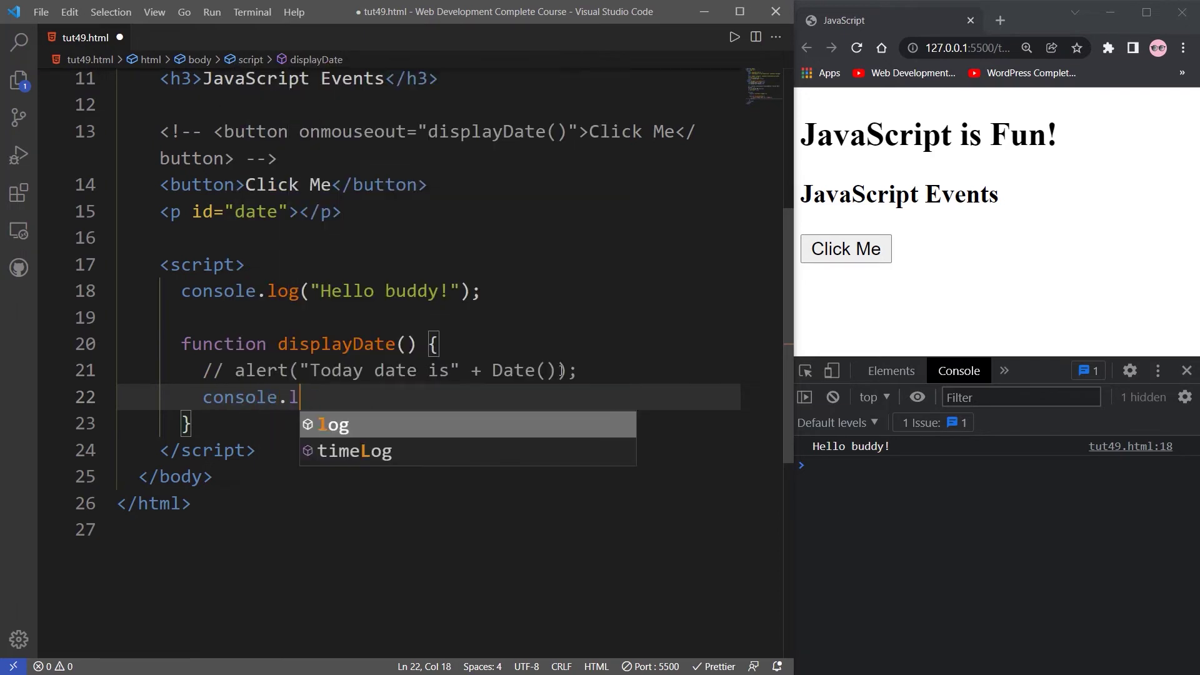
type("og")
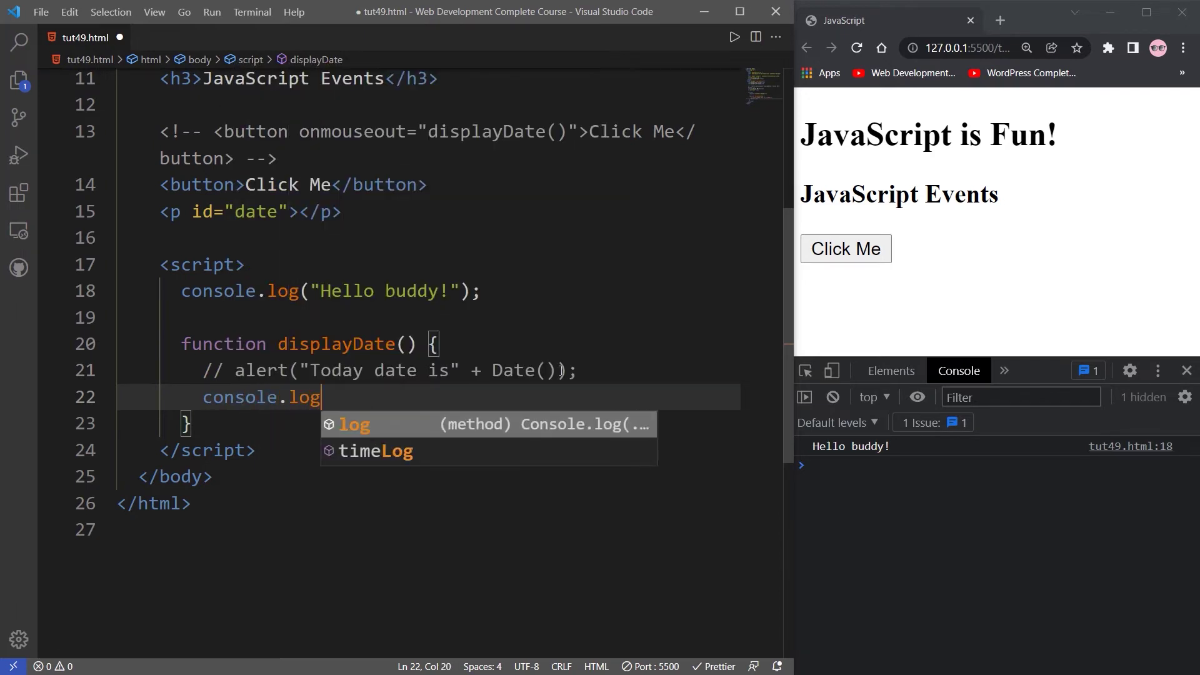
type("(\"Pa")
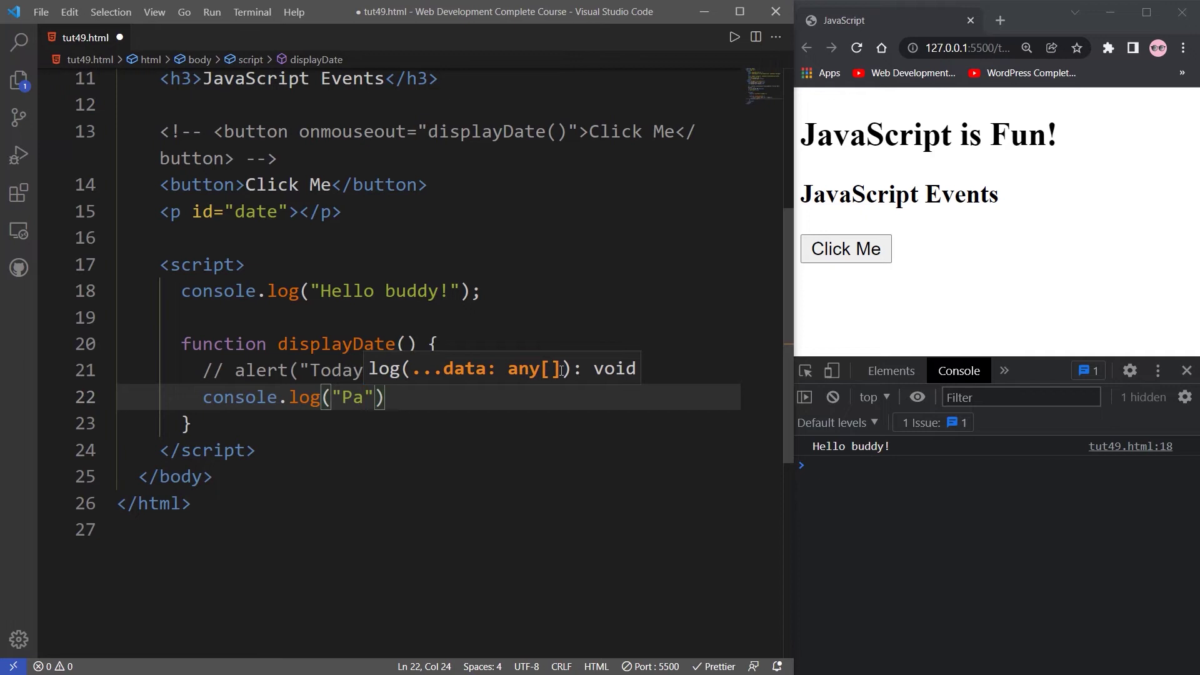
type("GE IS=")
key("BackSpace")
key("BackSpace")
key("BackSpace")
key("BackSpace")
key("BackSpace")
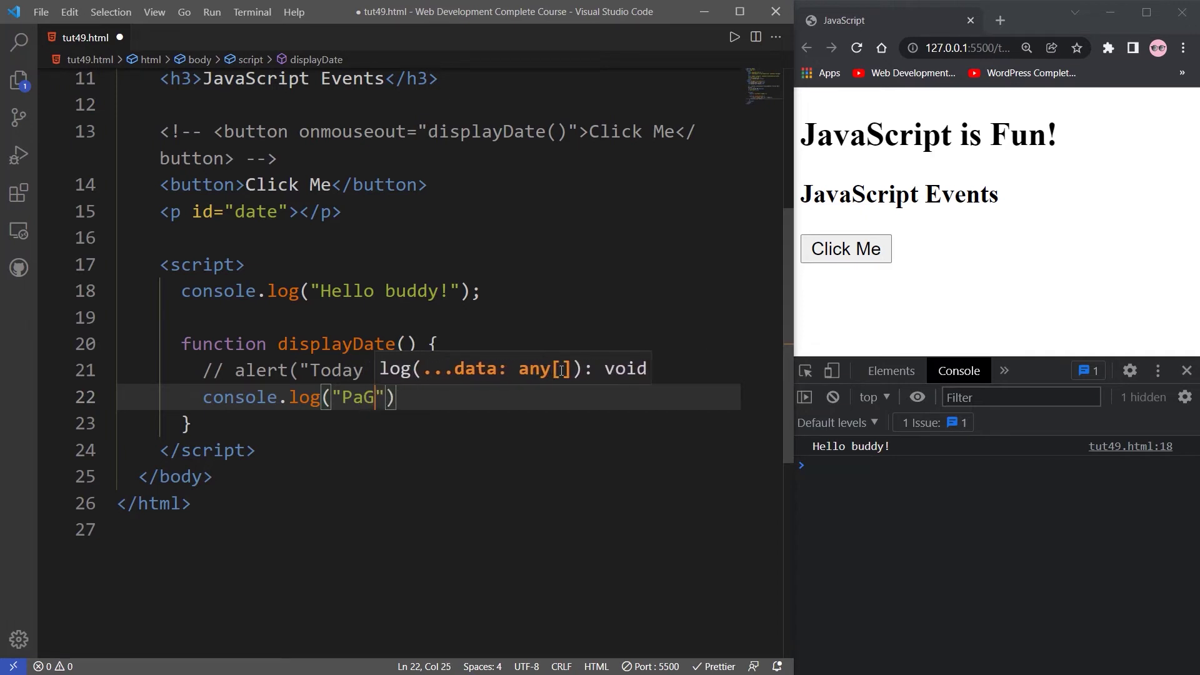
key("BackSpace")
type("ge is loa")
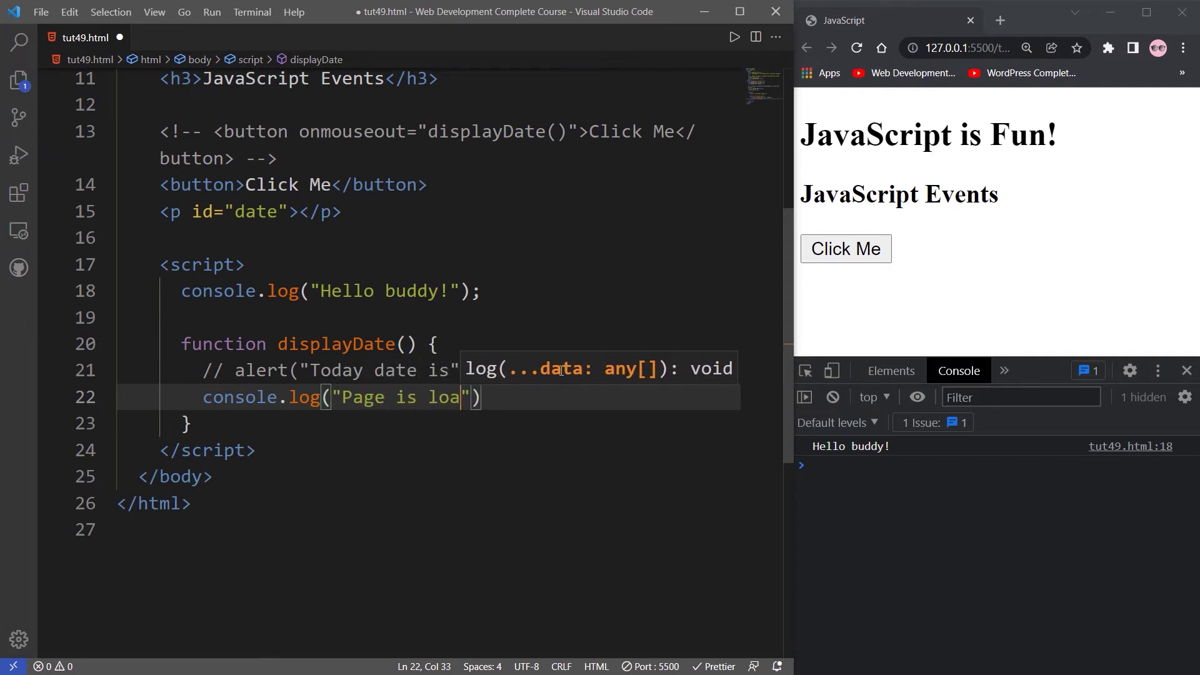
type("ded")
key("End")
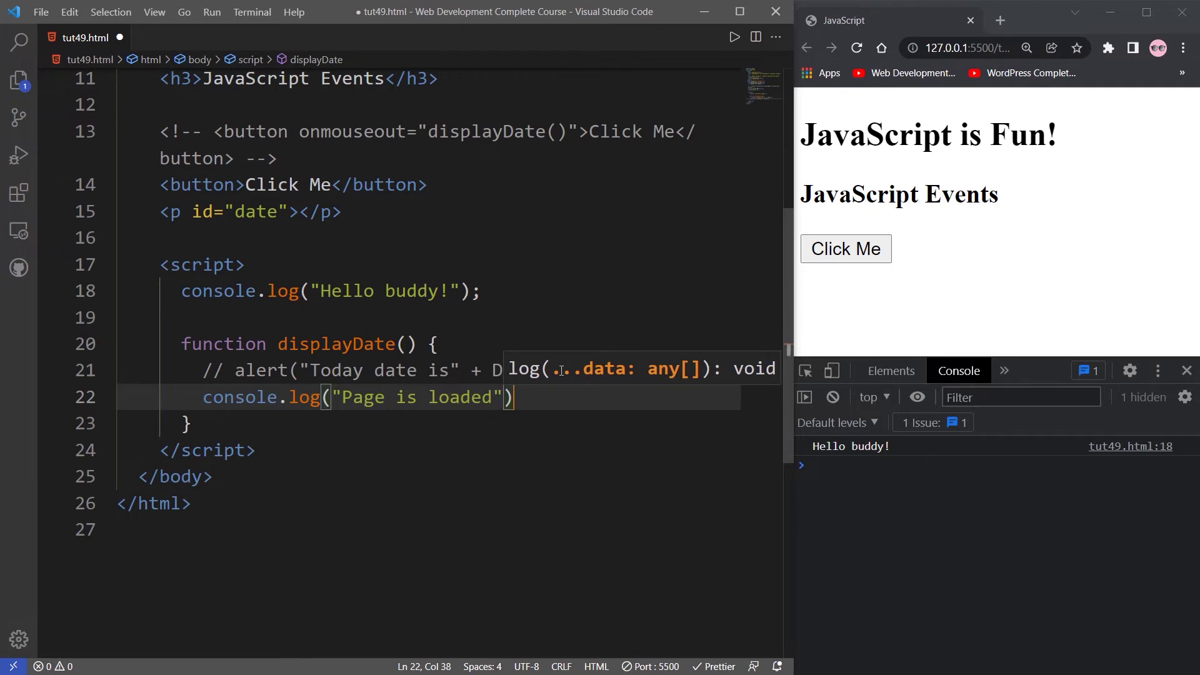
key("Down")
key("Up")
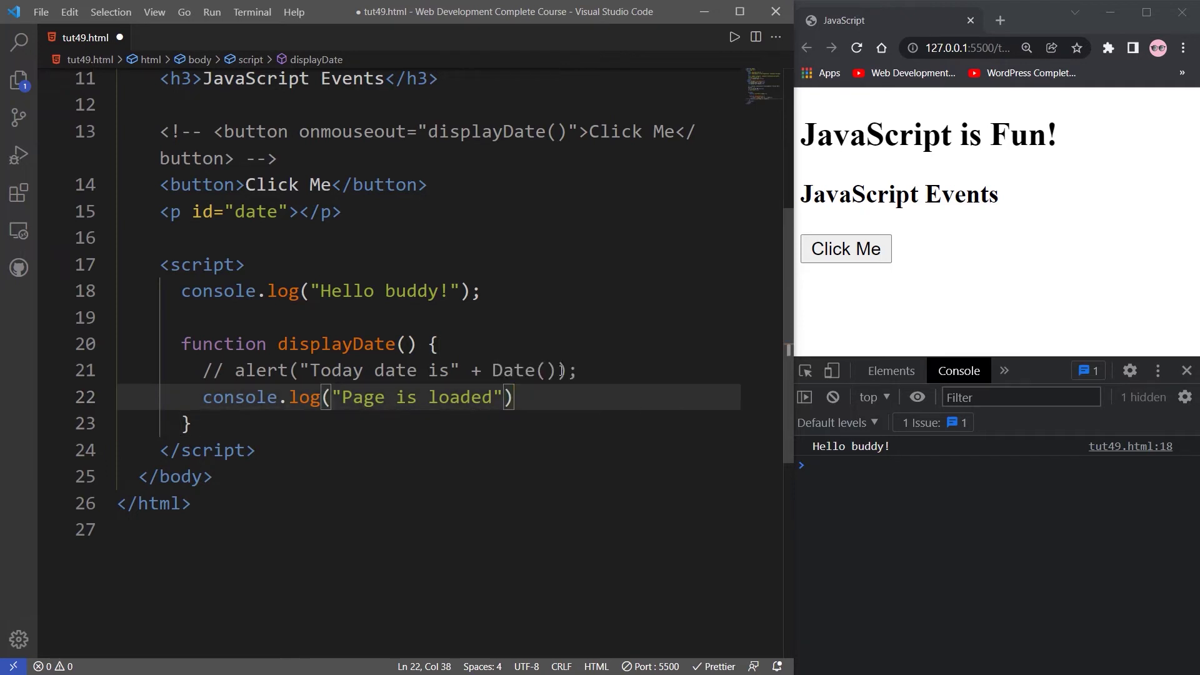
type(";")
key("ctrl+s")
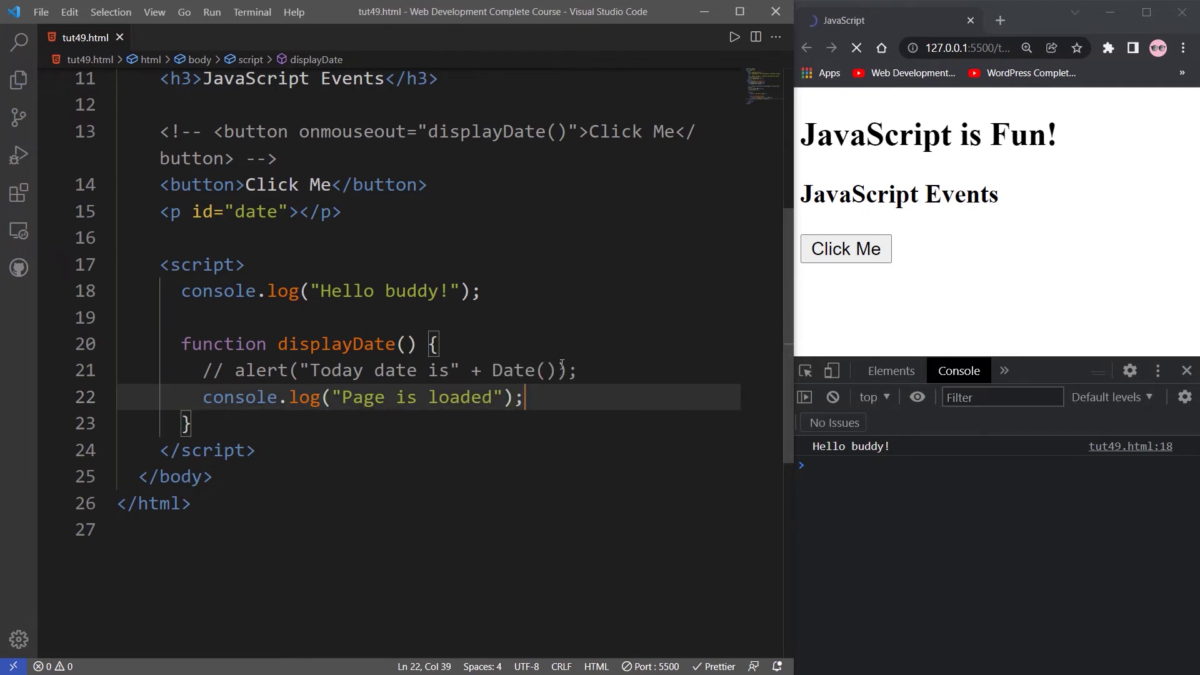
scroll(271, 169, "up", 1)
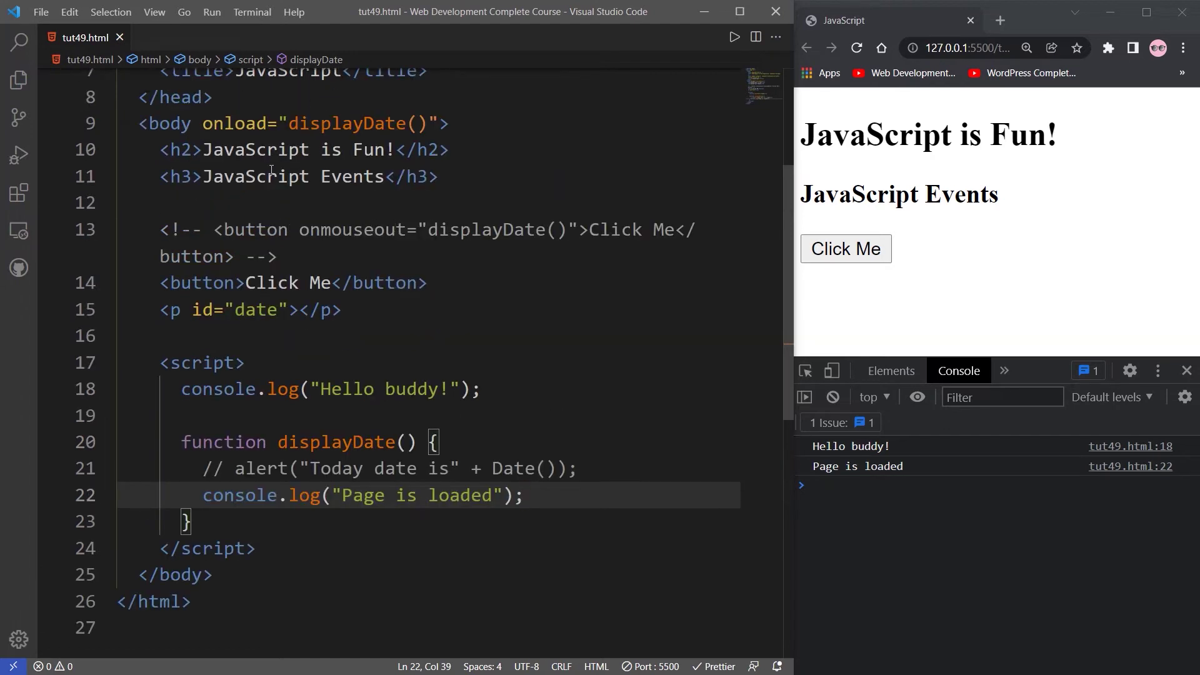
Review the body's onload attribute and script lines while the console shows 'Page is loaded'
left_click_drag(203, 123, 312, 123)
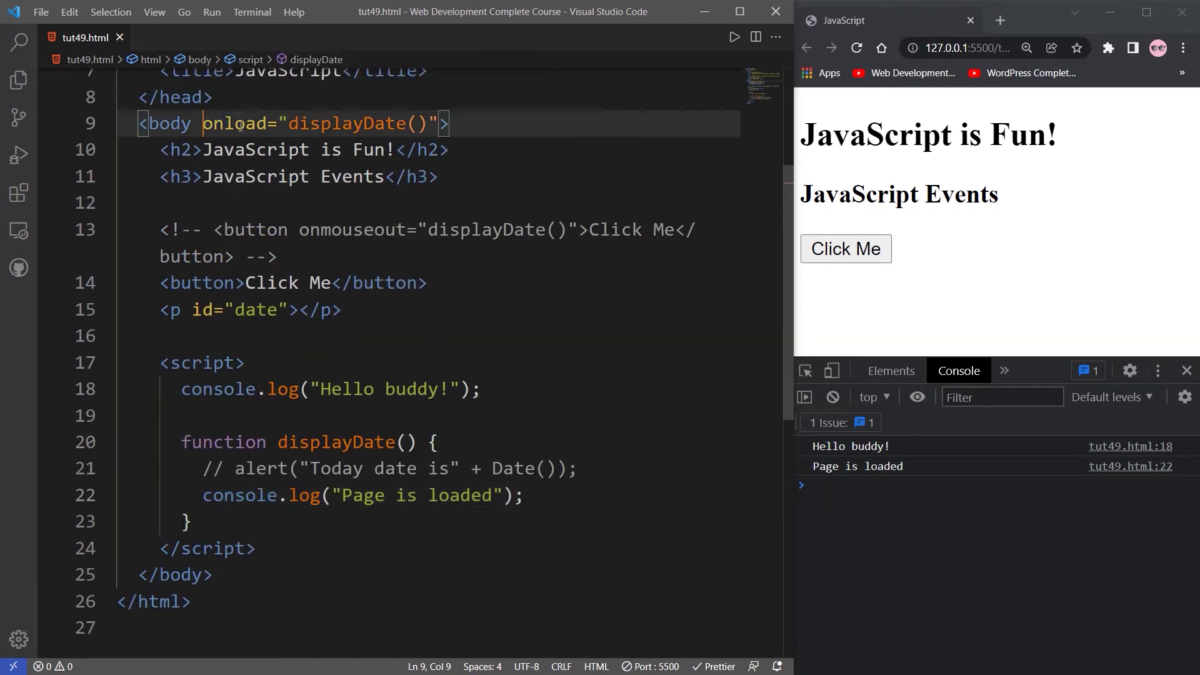
left_click(312, 123)
scroll(312, 124, "up", 1)
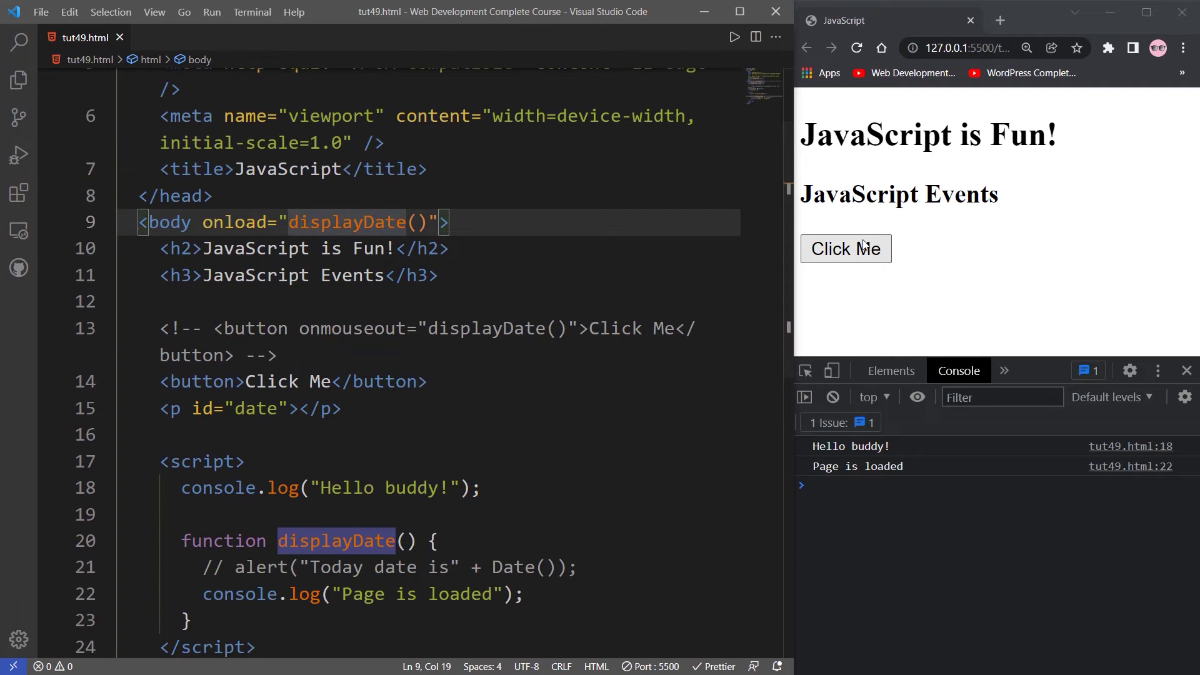
left_click(764, 274)
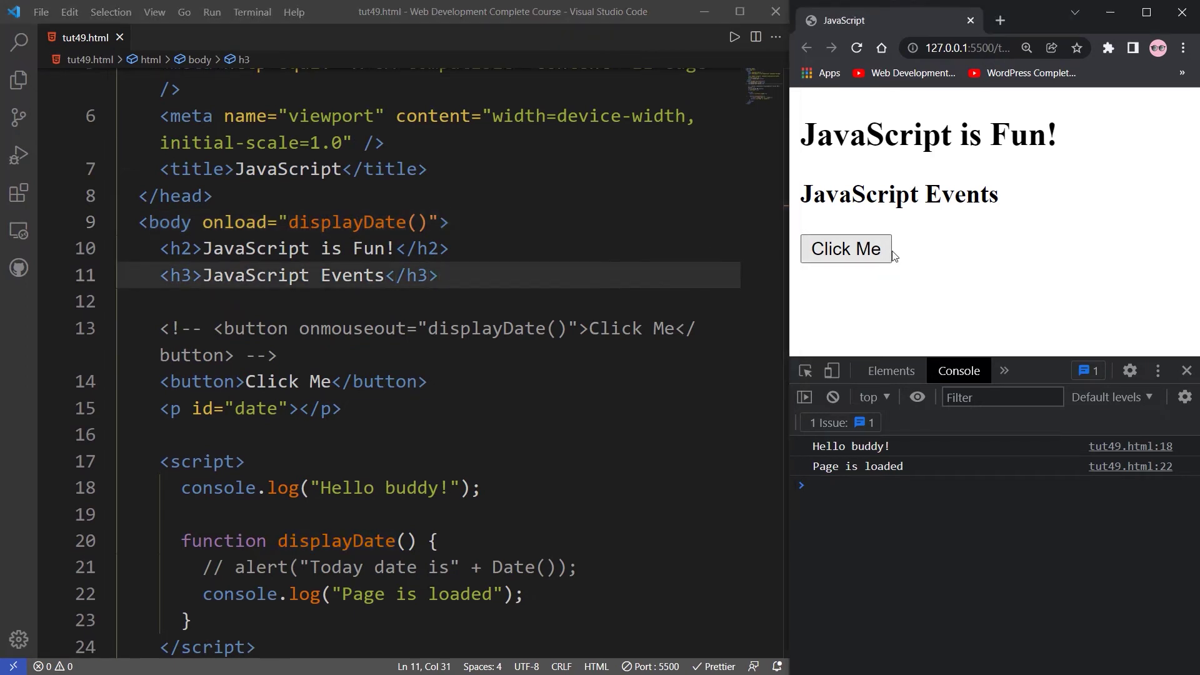
scroll(370, 301, "down", 2)
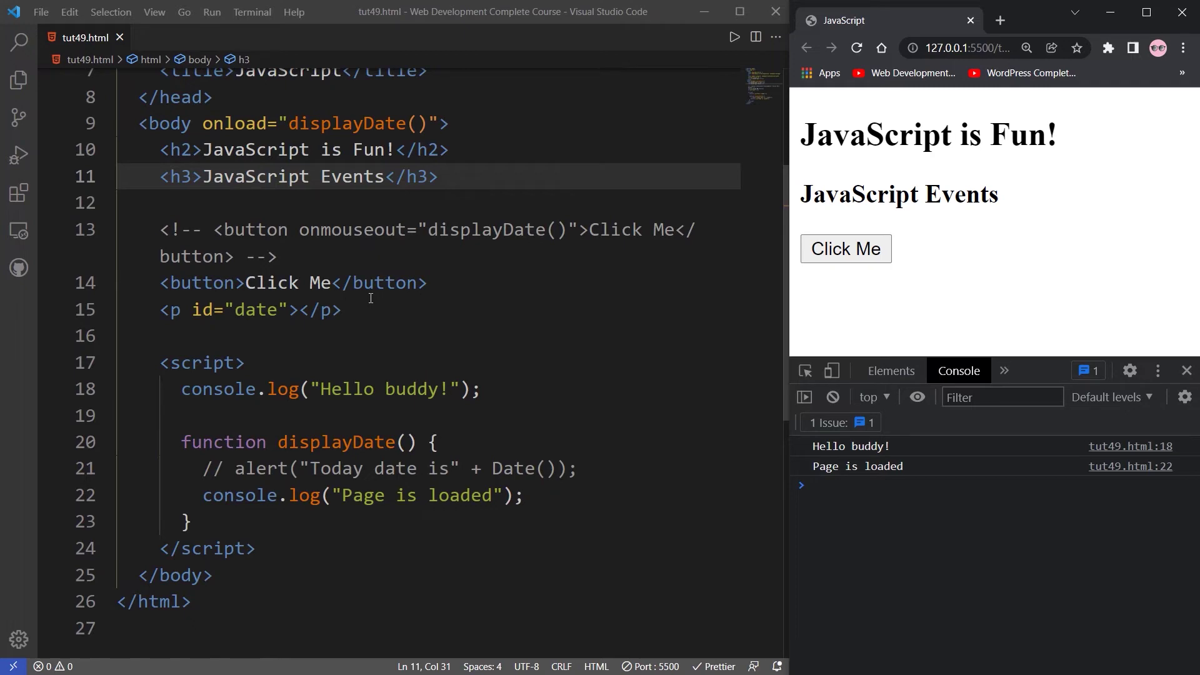
scroll(370, 298, "up", 1)
scroll(365, 284, "up", 2)
left_click(498, 269)
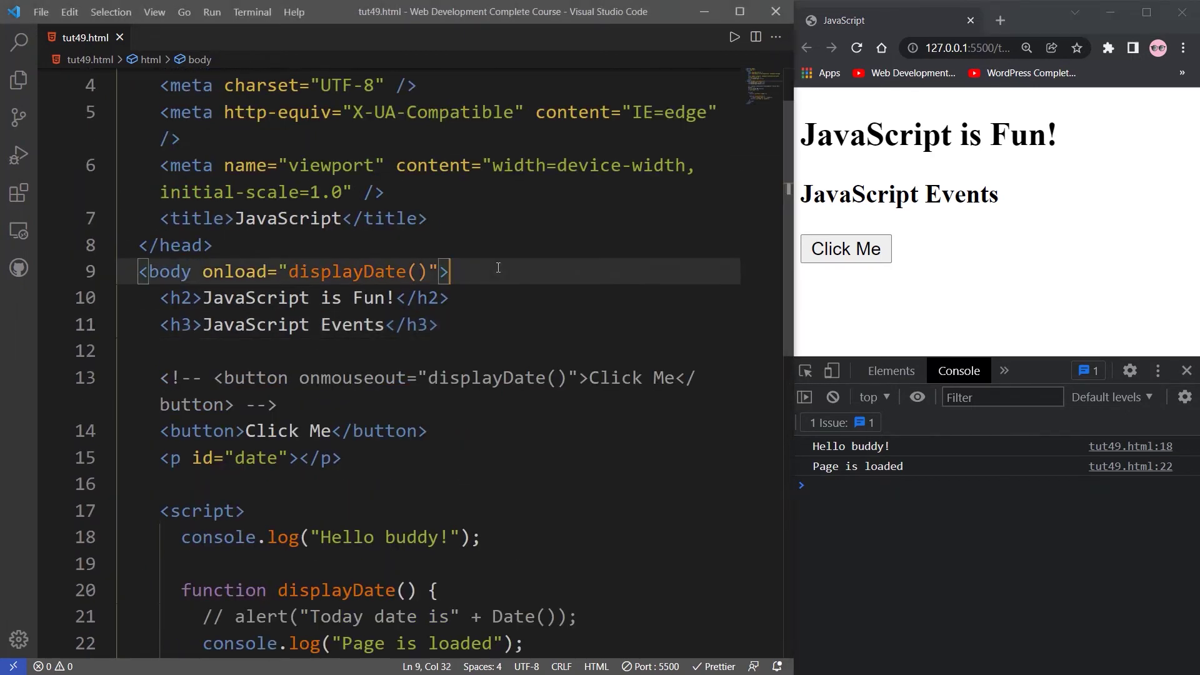
scroll(585, 307, "up", 1)
scroll(584, 308, "down", 2)
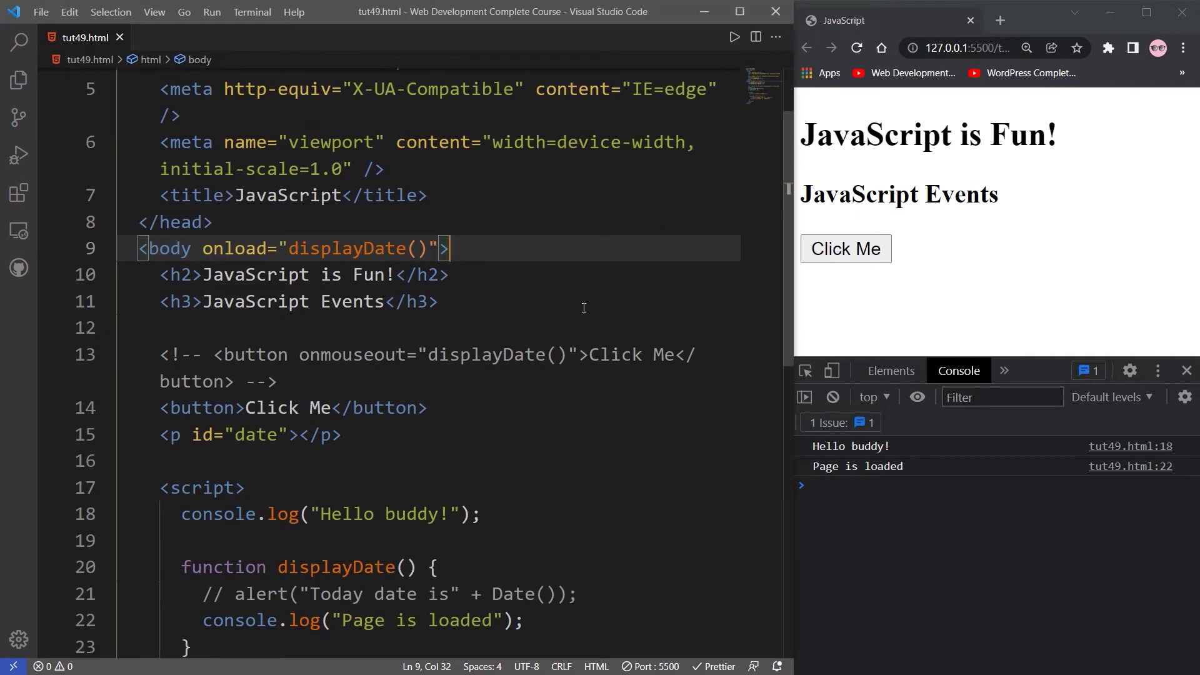
scroll(581, 305, "down", 1)
scroll(580, 304, "down", 1)
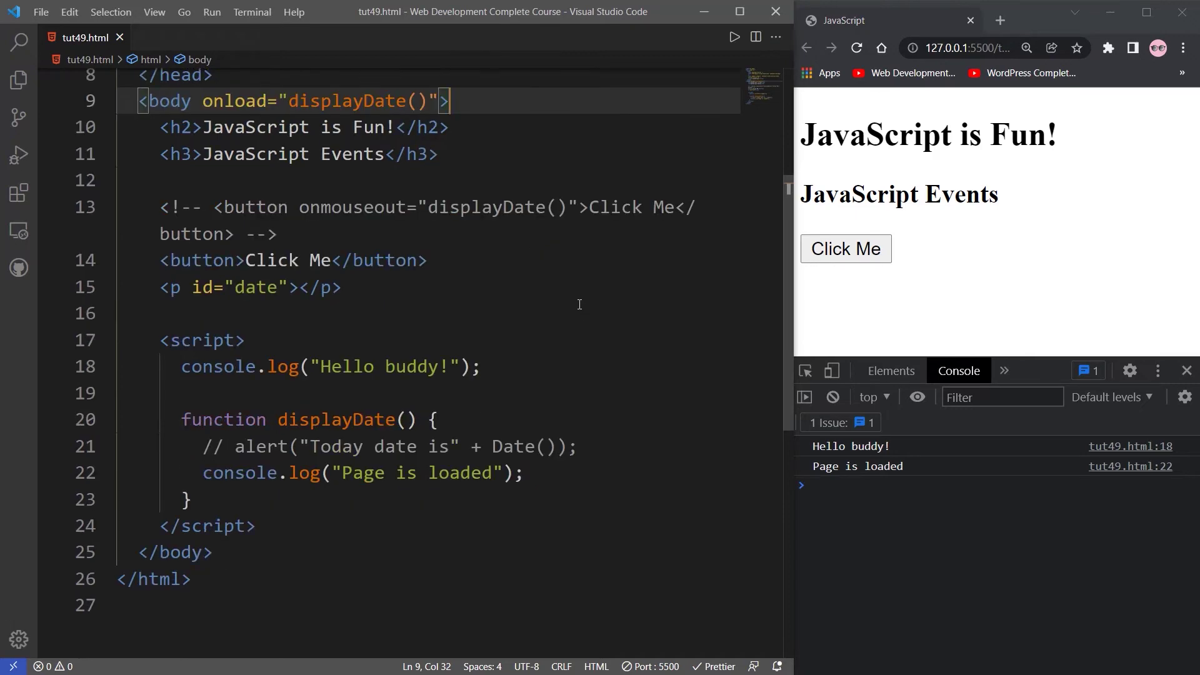
scroll(578, 303, "down", 2)
scroll(356, 380, "up", 1)
scroll(356, 377, "up", 1)
scroll(358, 371, "up", 2)
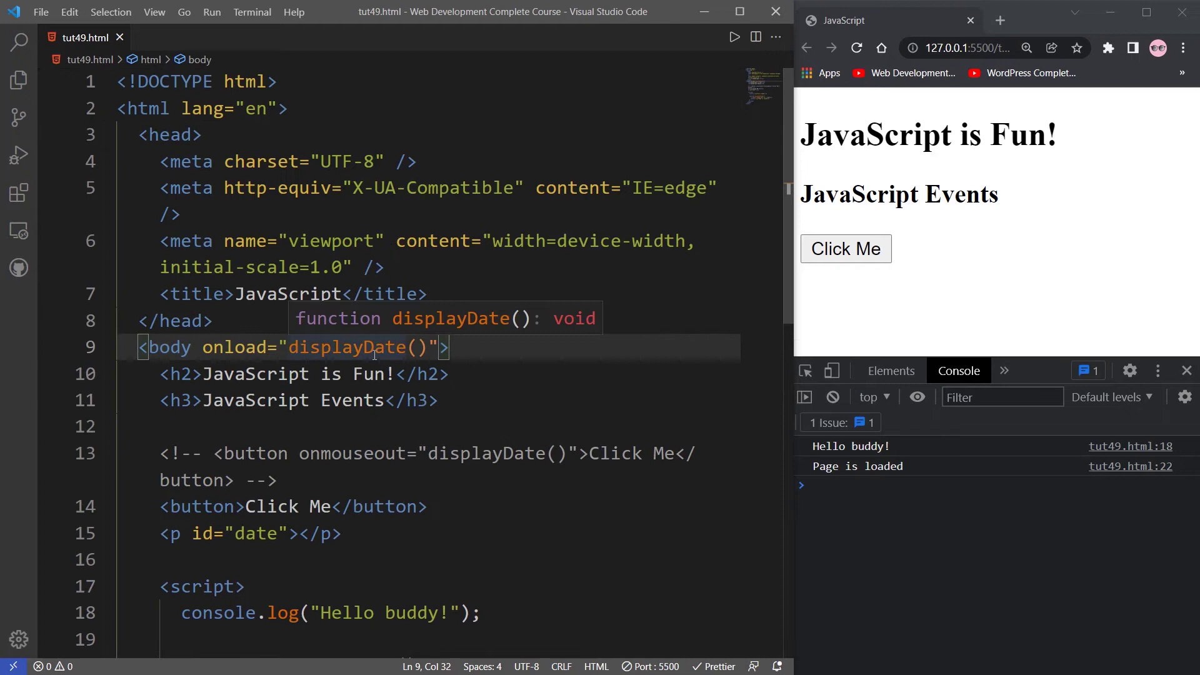
scroll(440, 324, "down", 2)
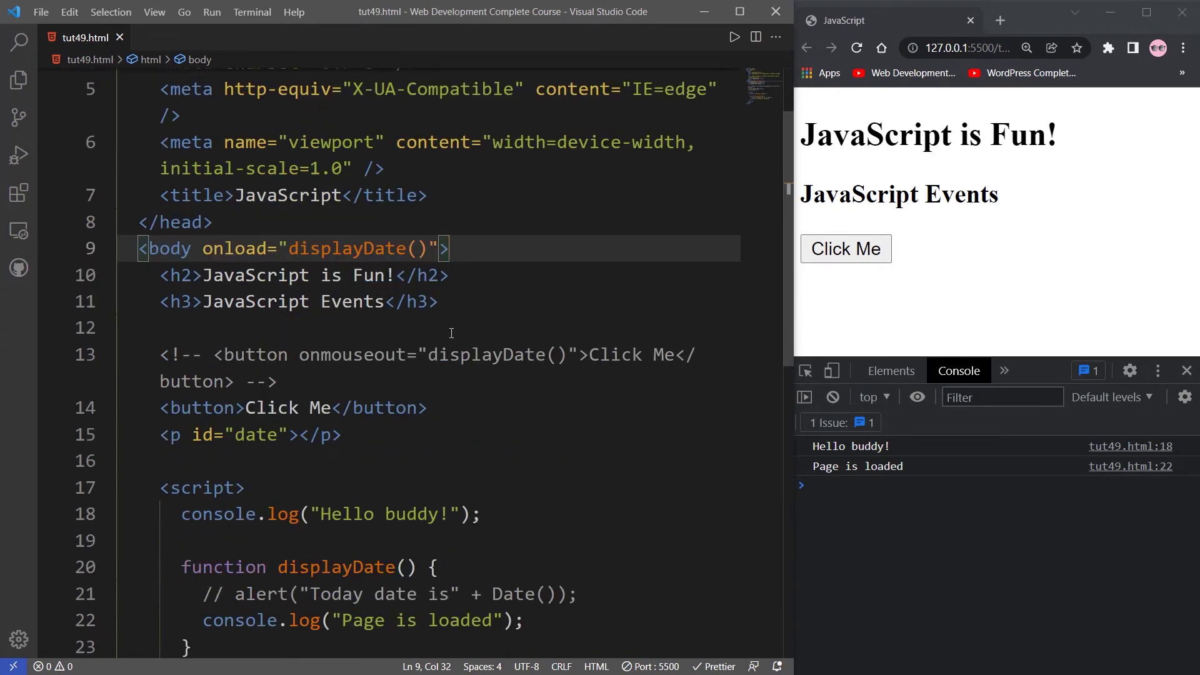
left_click(451, 330)
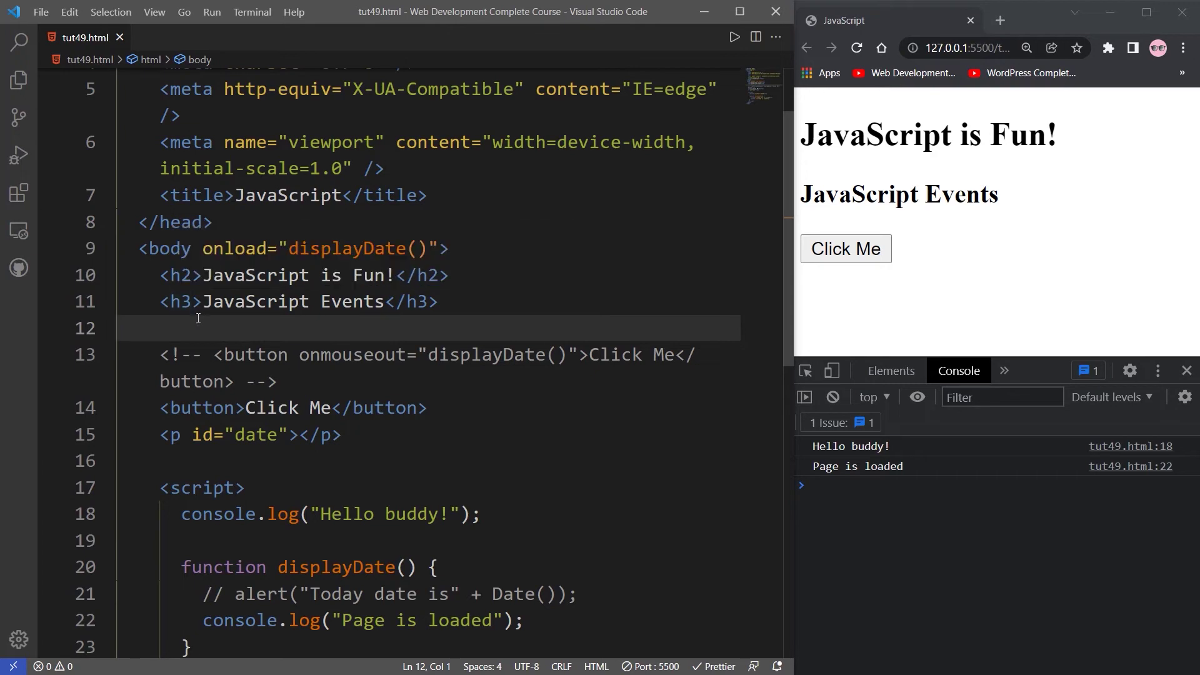
scroll(310, 288, "down", 1)
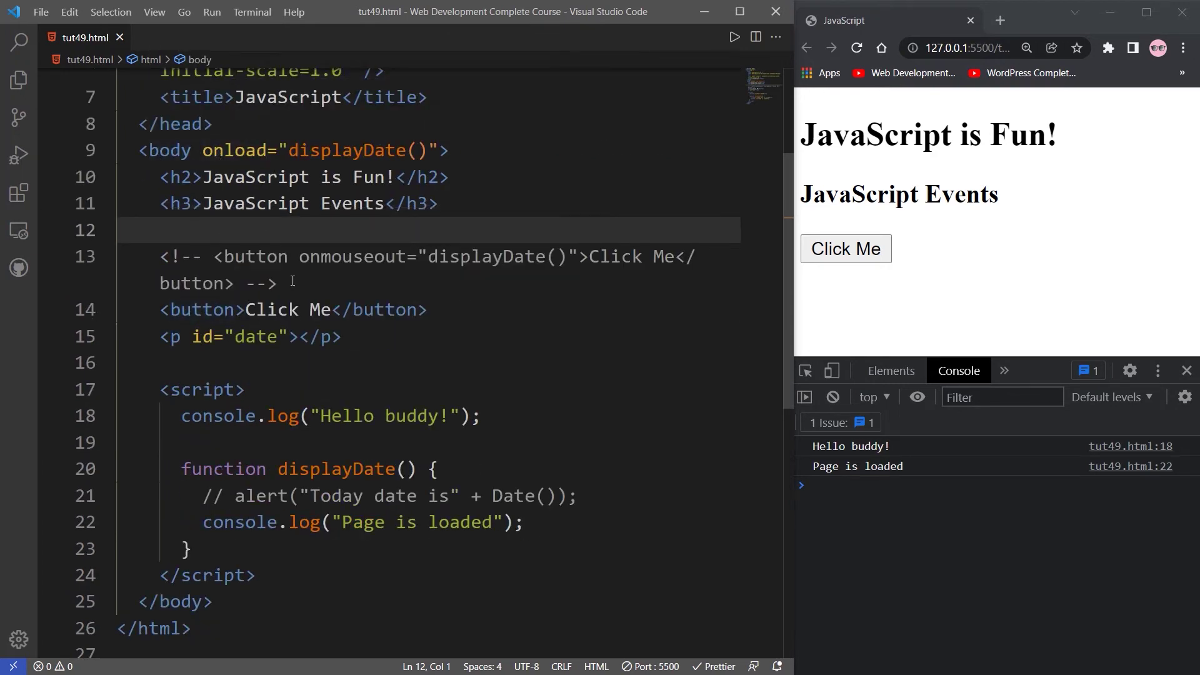
scroll(293, 281, "down", 1)
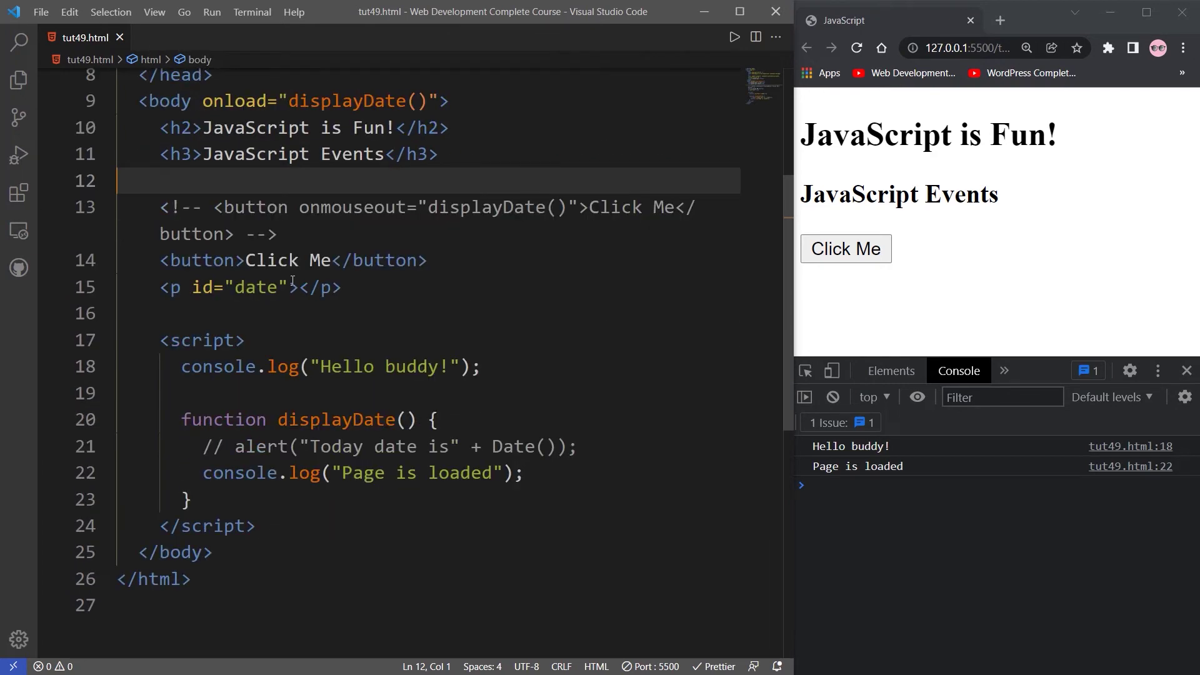
Add id="date" to the Click Me button tag on line 14
left_click(235, 259)
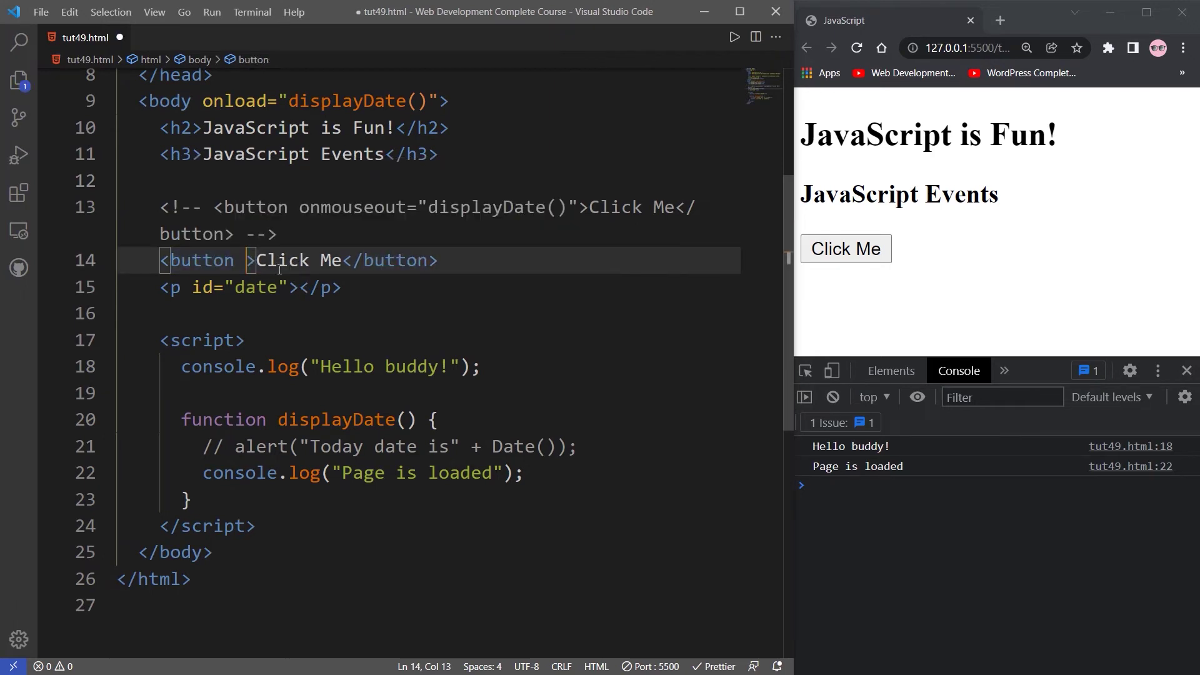
type("id")
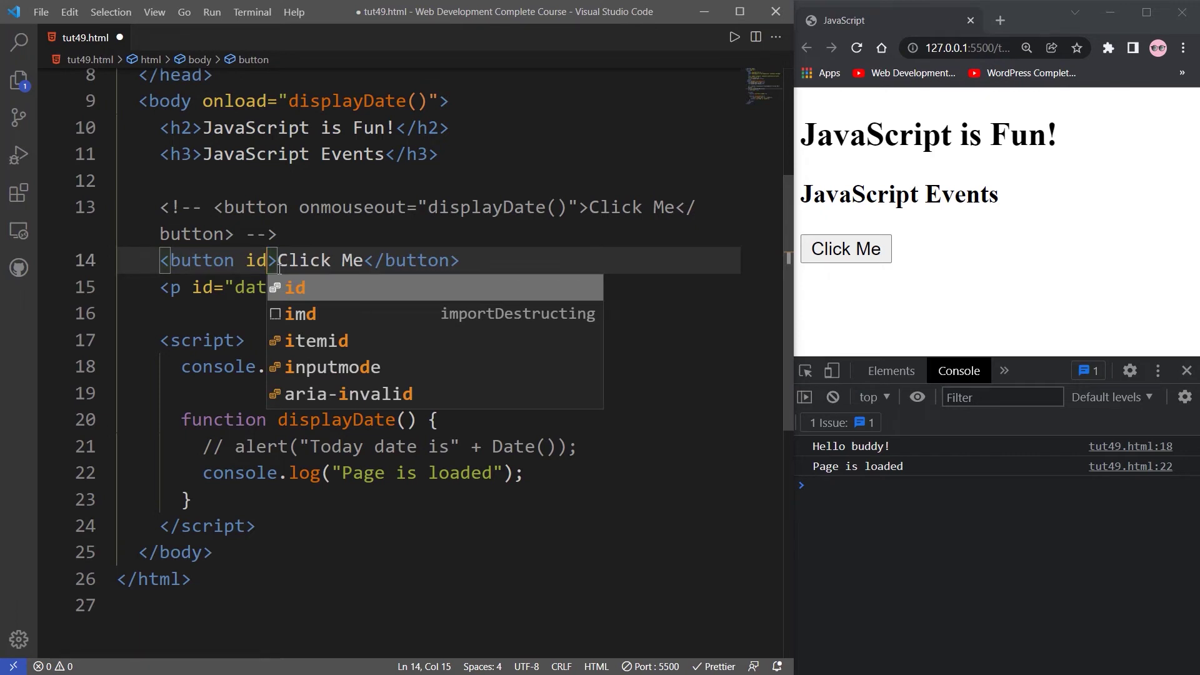
key("Return")
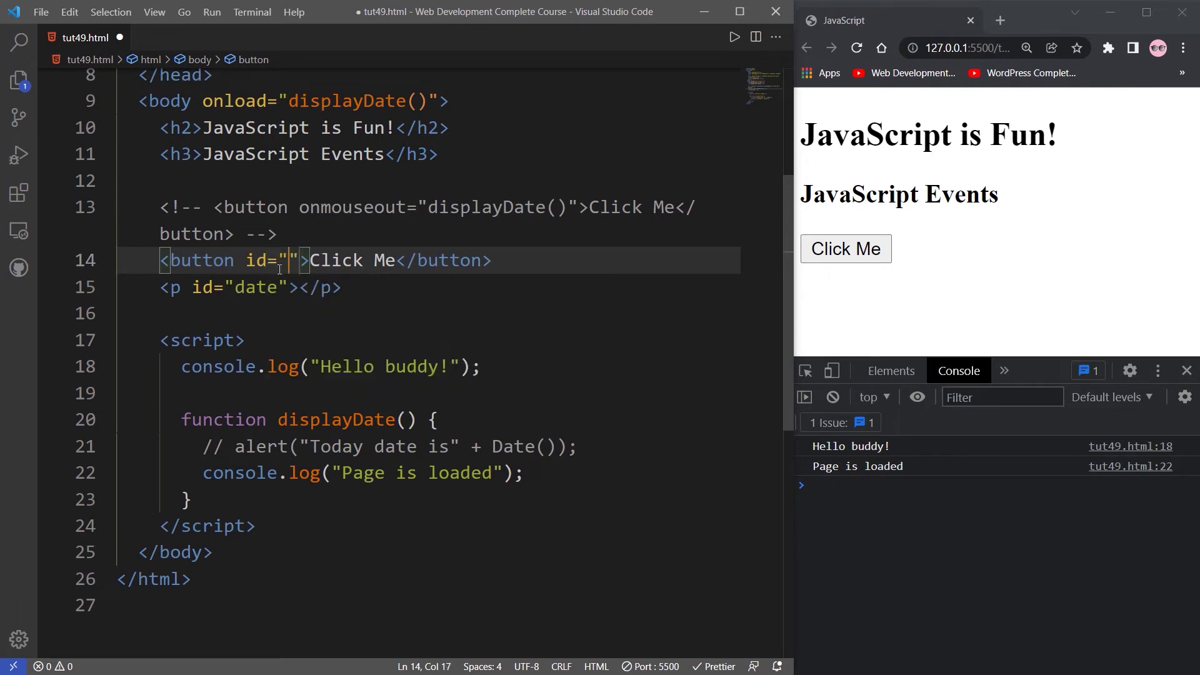
type("date")
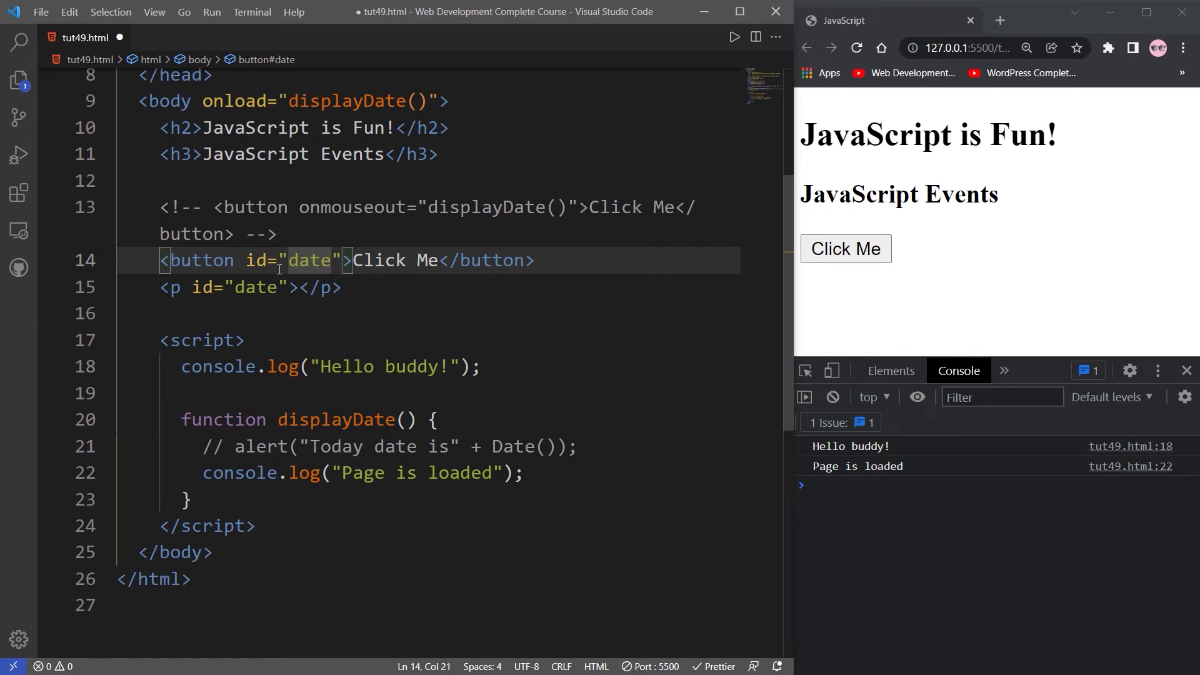
scroll(297, 375, "down", 1)
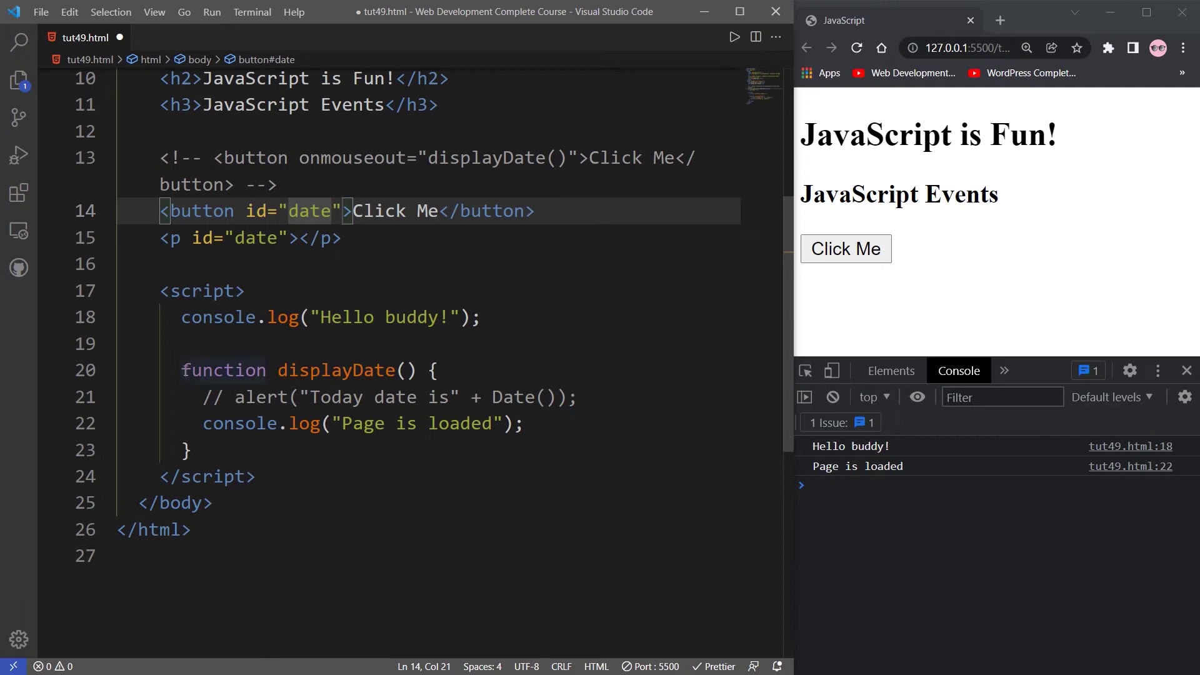
Delete the displayDate function and the body's onload="displayDate()" attribute, leaving a blank script line
left_click_drag(181, 370, 236, 446)
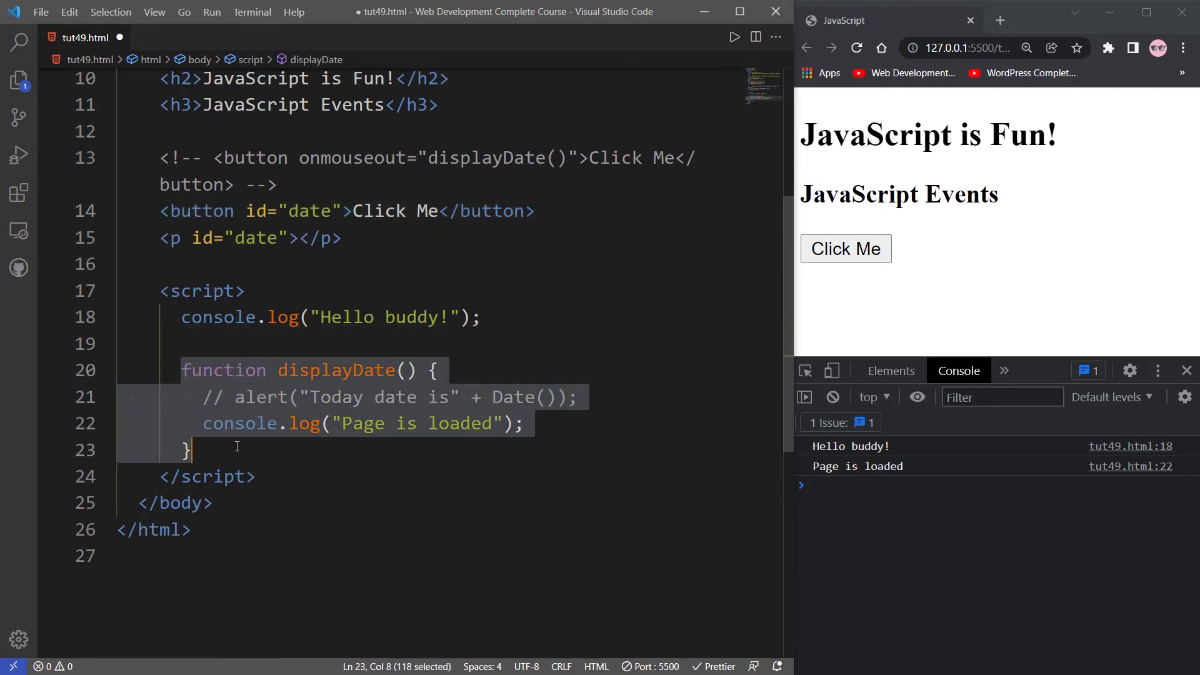
key("BackSpace")
scroll(272, 394, "down", 1)
scroll(291, 361, "up", 2)
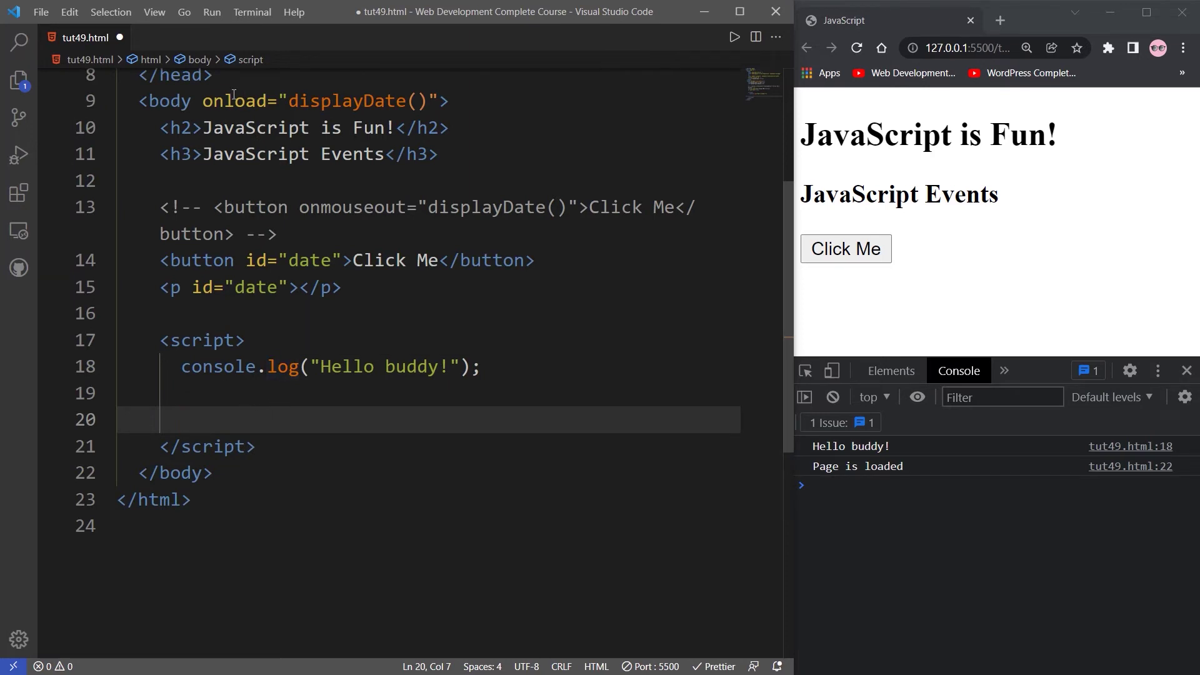
left_click_drag(203, 101, 427, 106)
key("BackSpace")
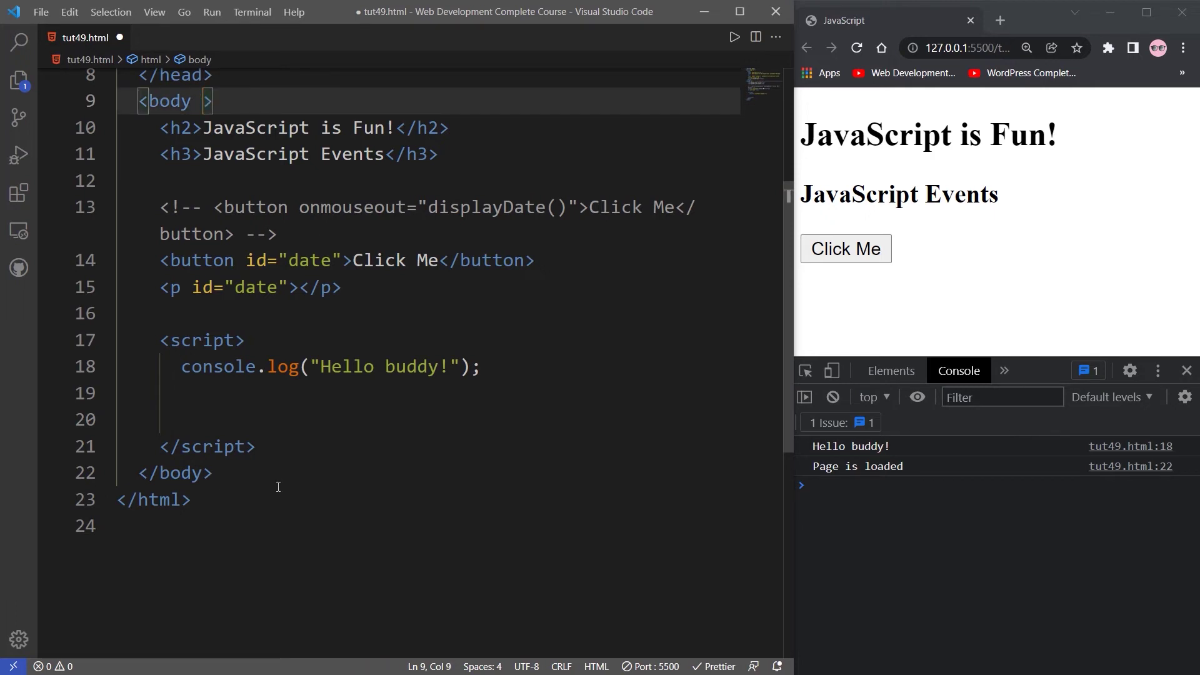
left_click(284, 397)
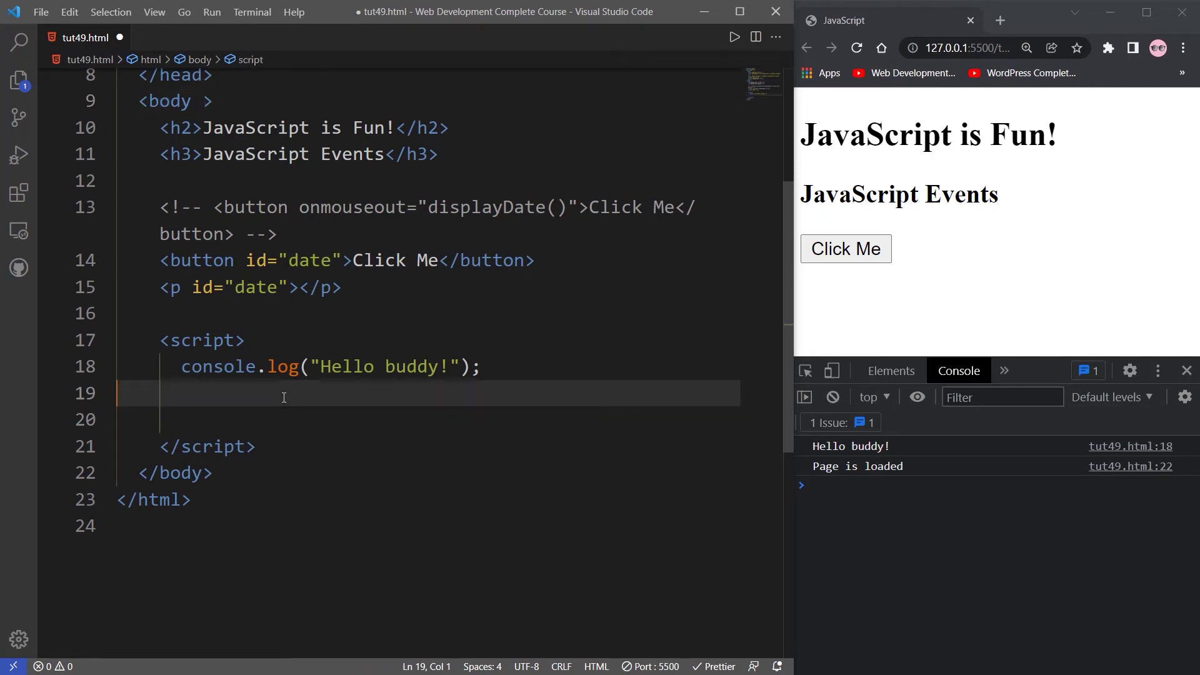
key("Return")
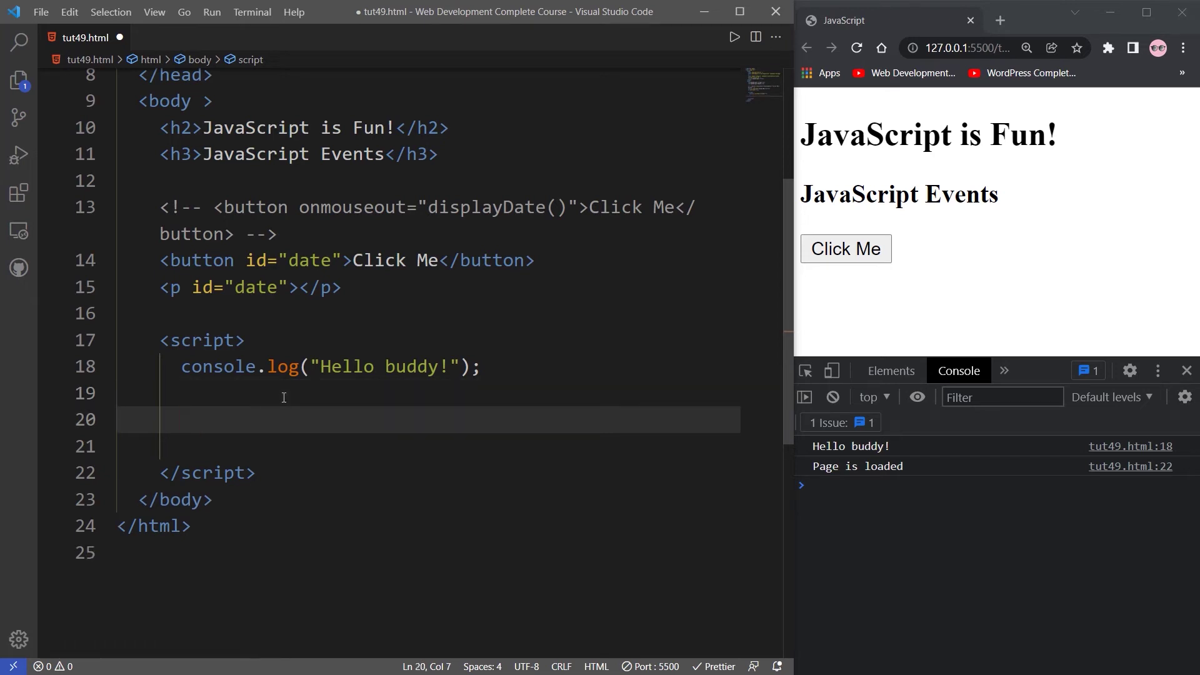
type("docum")
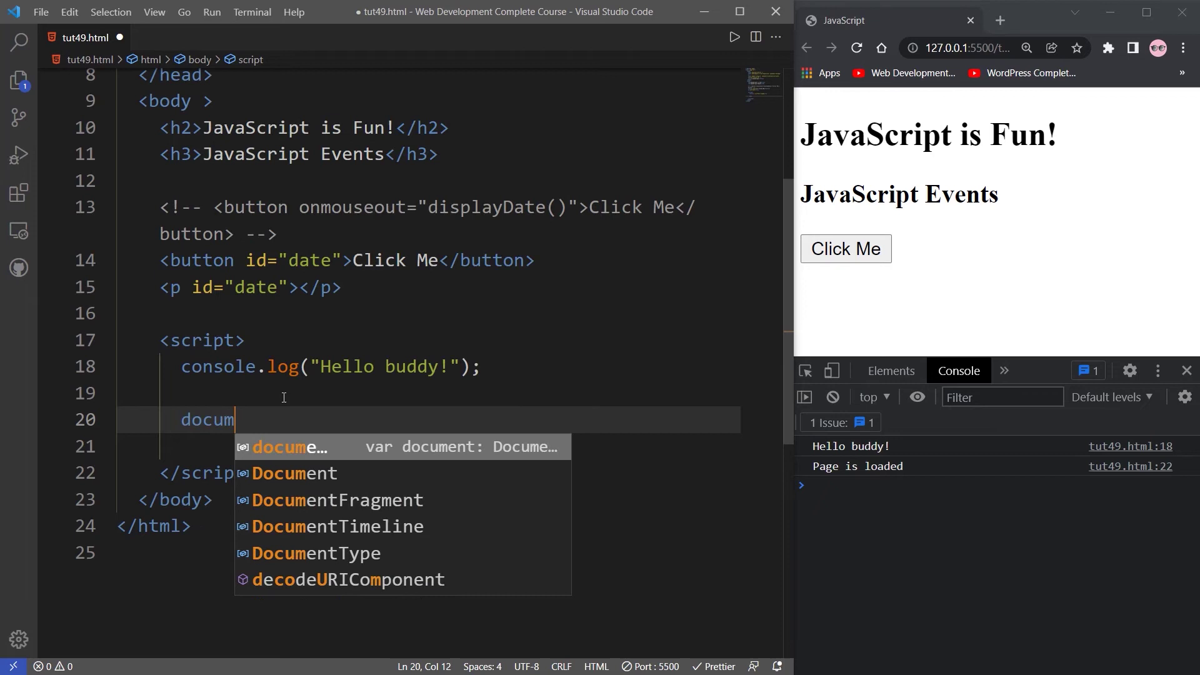
type("ent.ge")
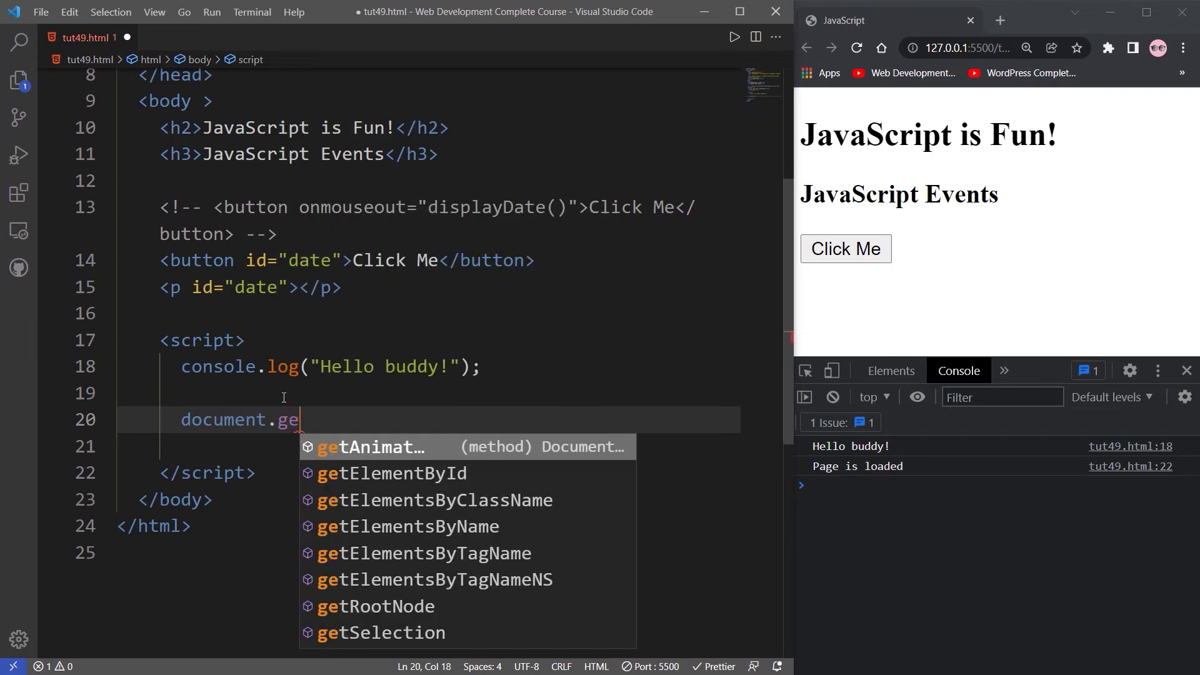
type("t")
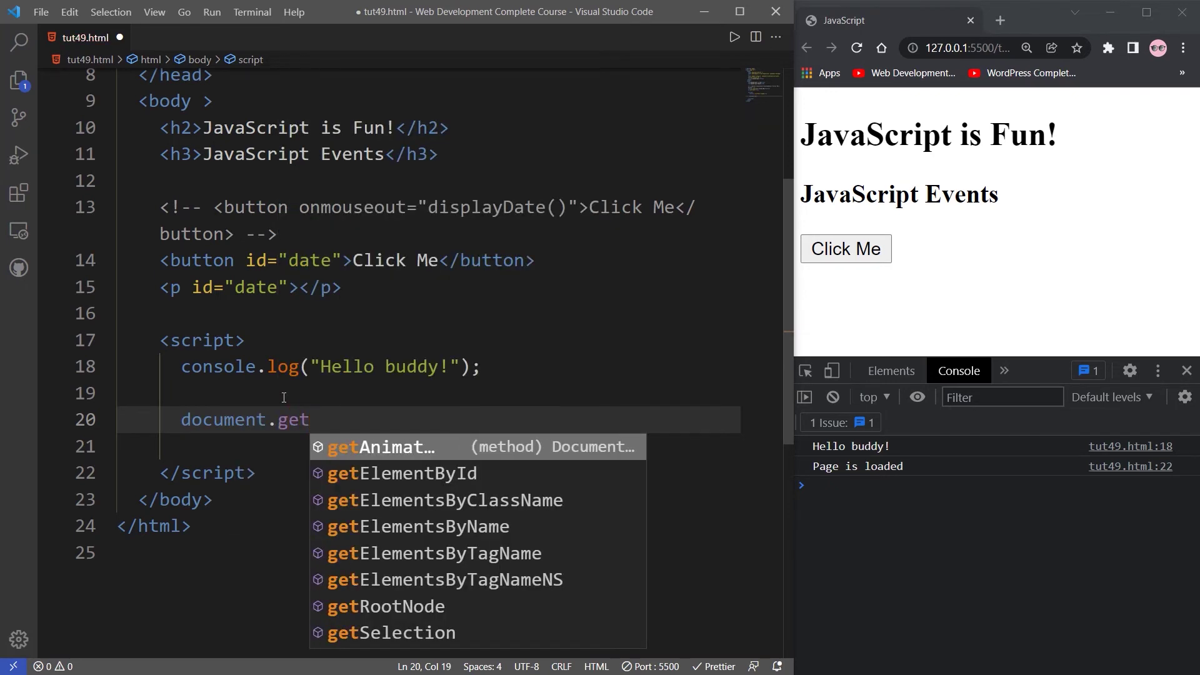
Write document.getElementById("date").addEventListener("click", function(){ }) with an empty body
key("Down")
key("Return")
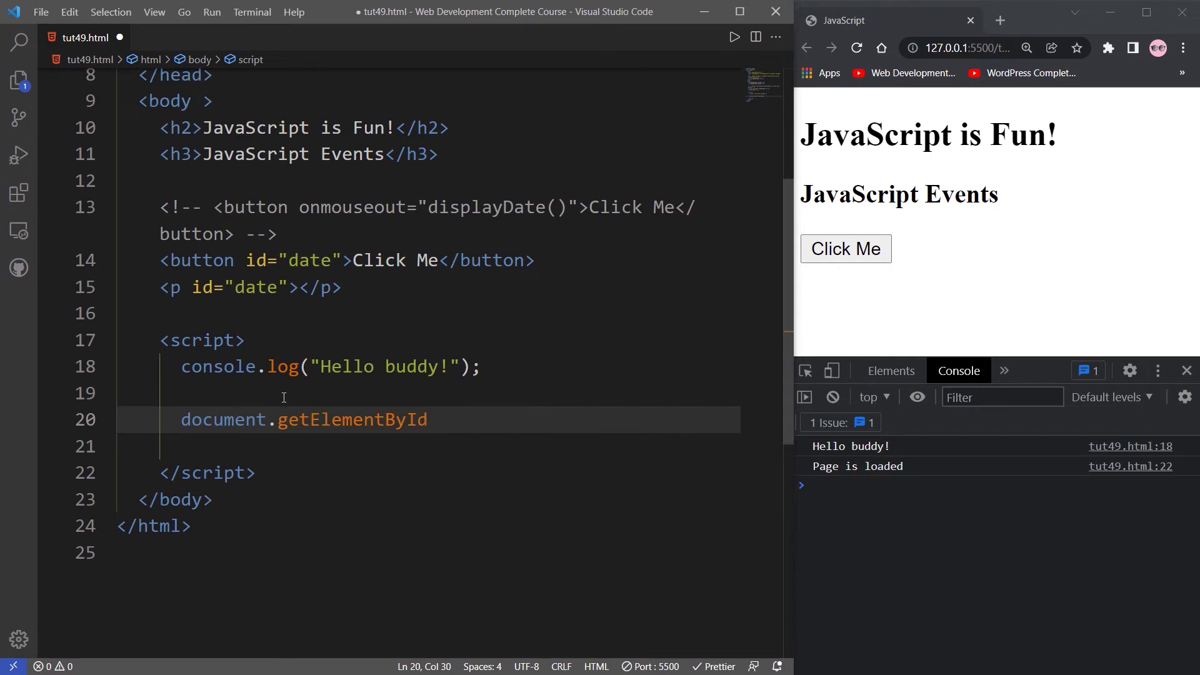
type("(\"i")
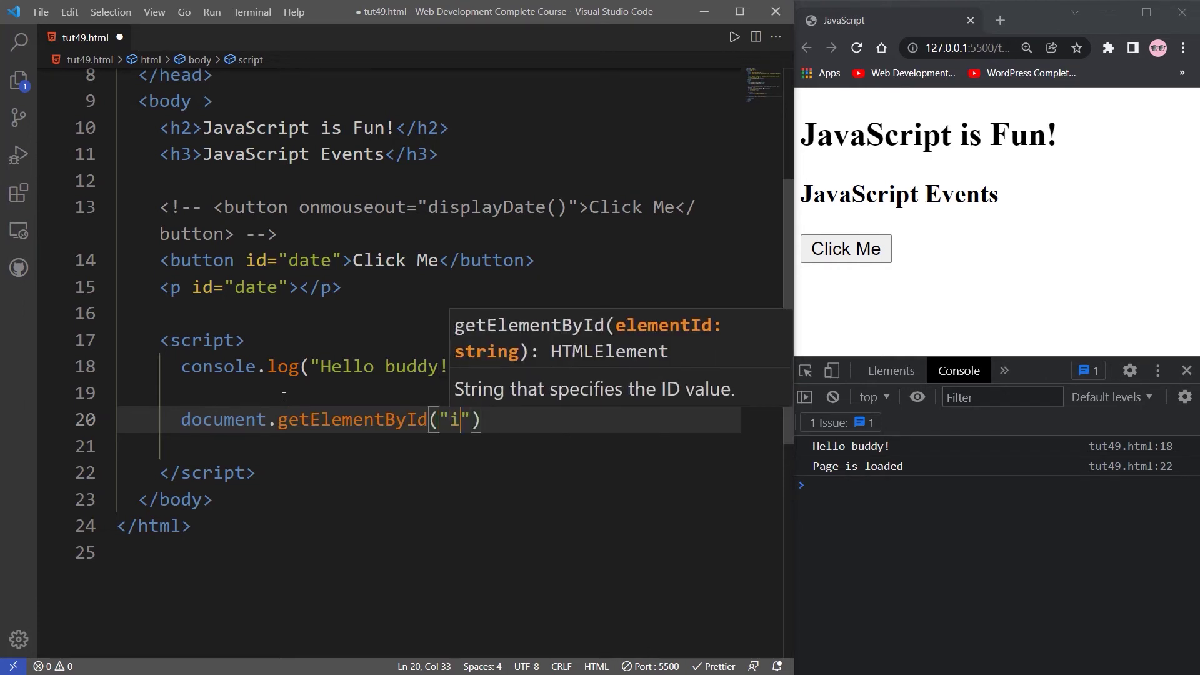
type("d")
key("BackSpace")
key("BackSpace")
type("date")
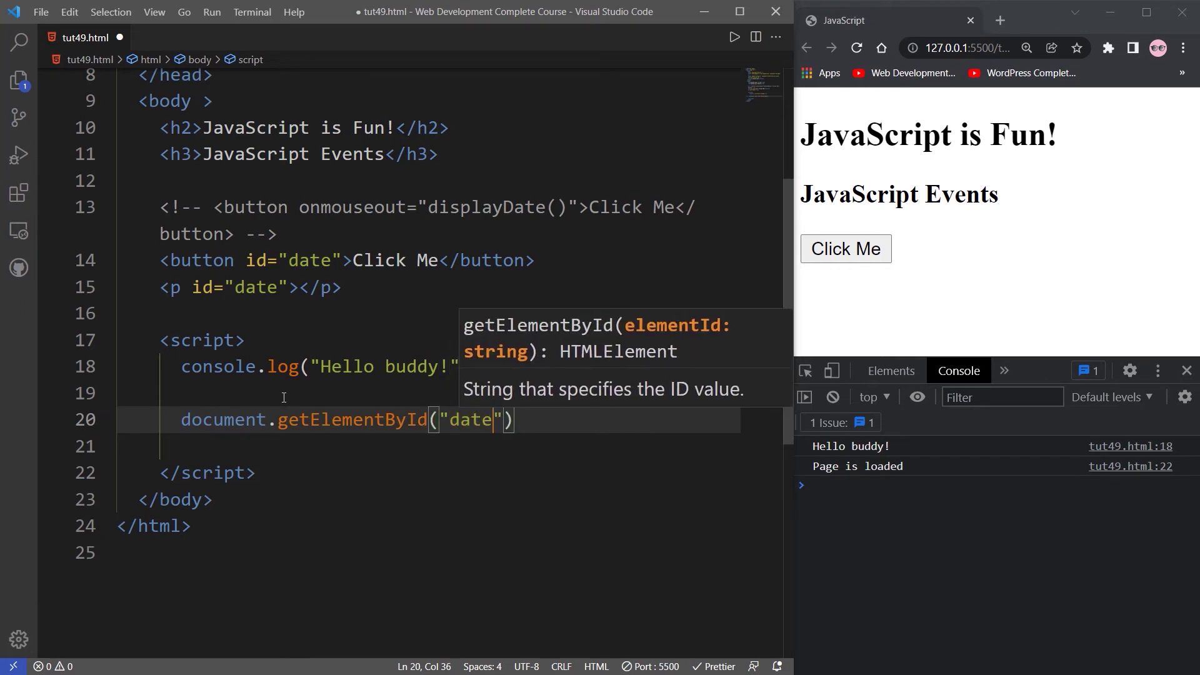
type("\")")
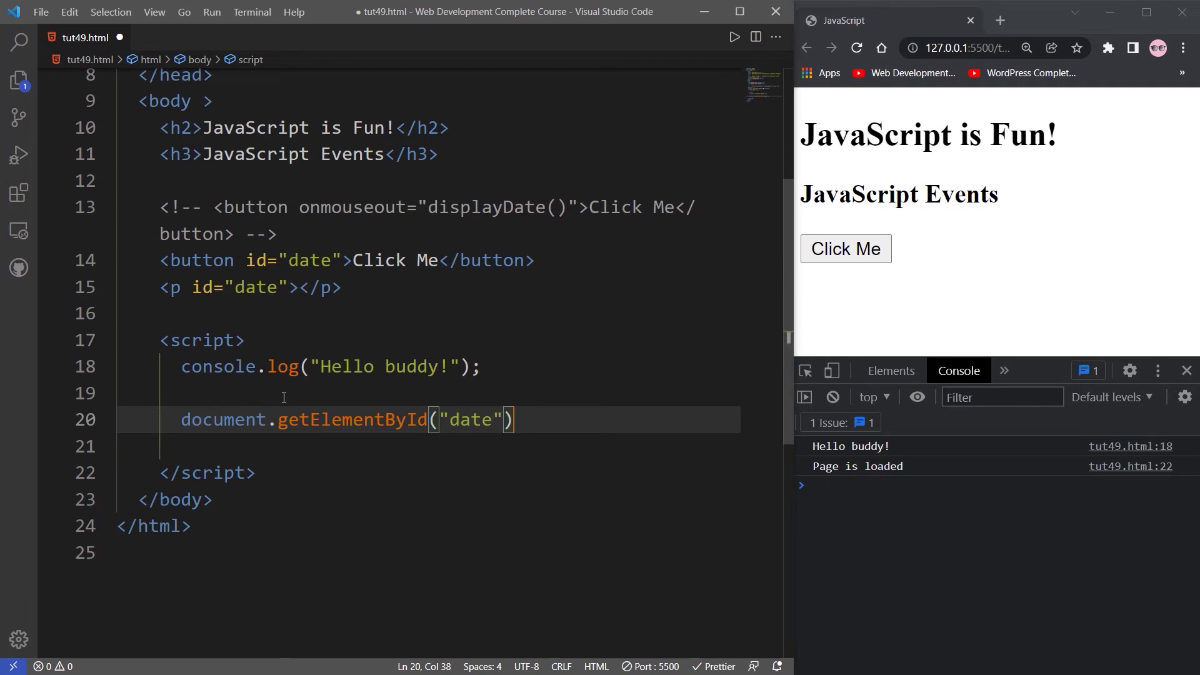
type(".add")
key("Return")
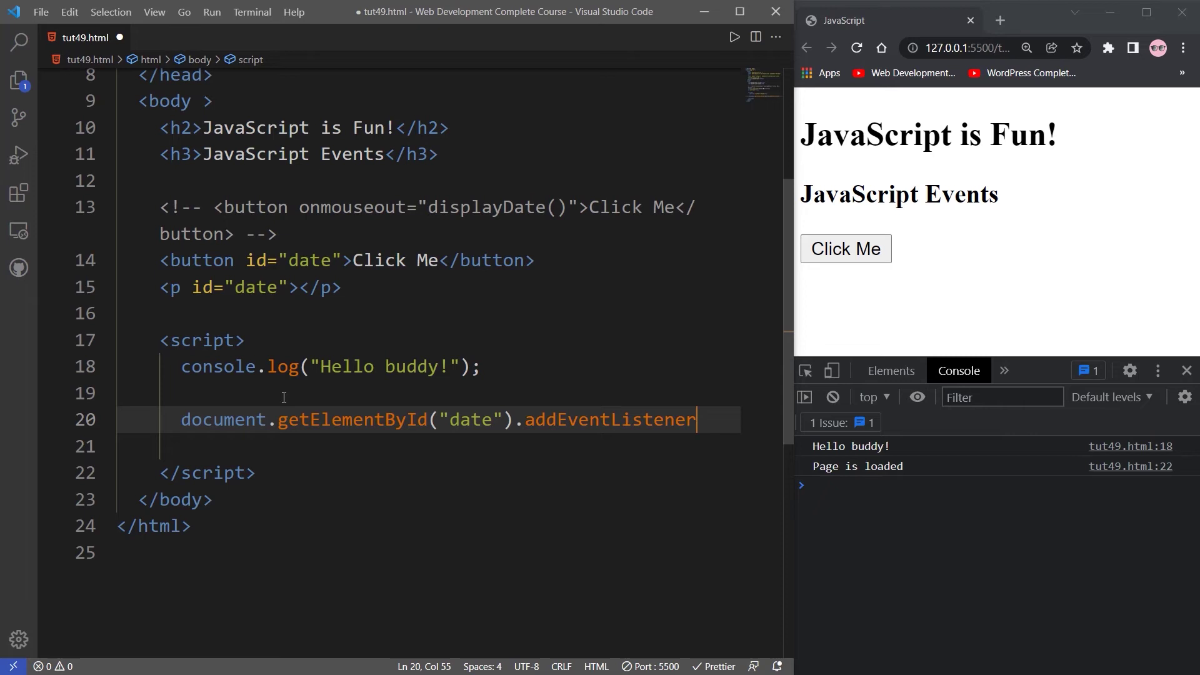
type("(")
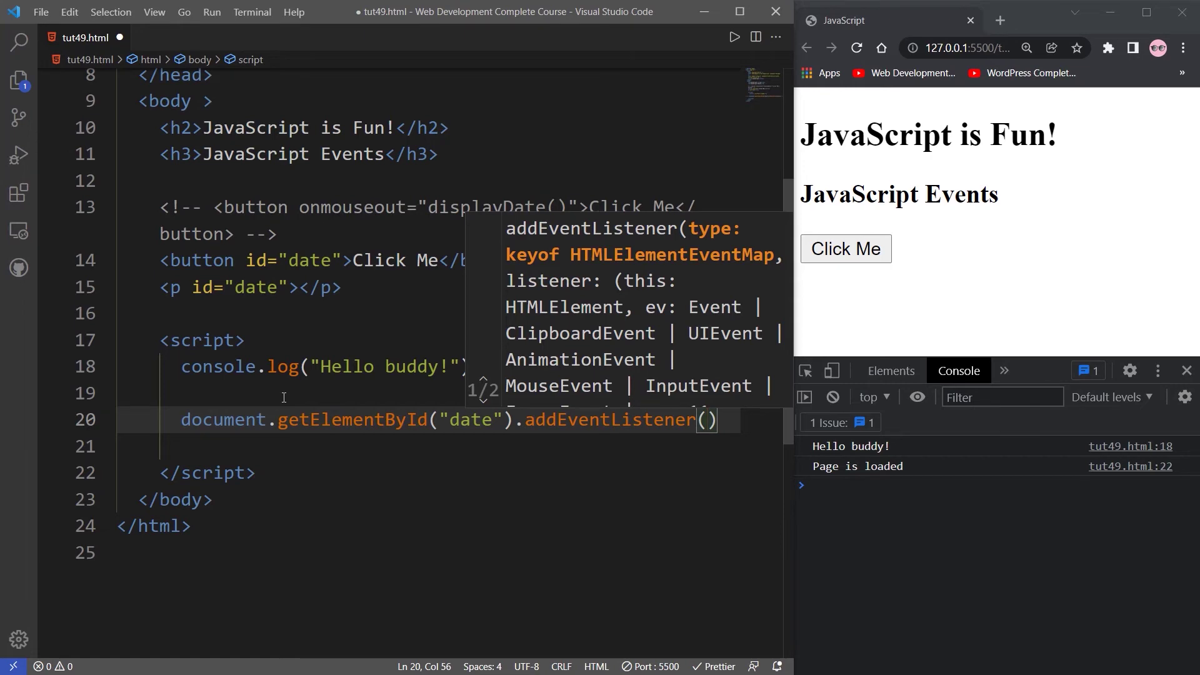
type("\"")
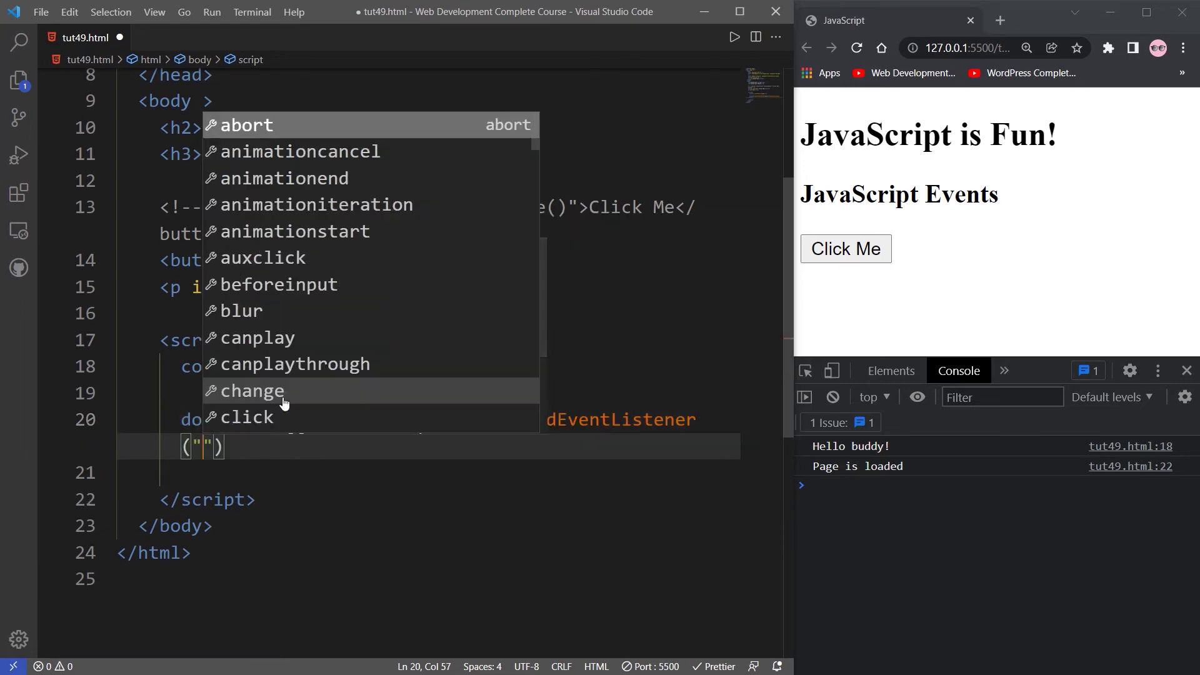
type("cl")
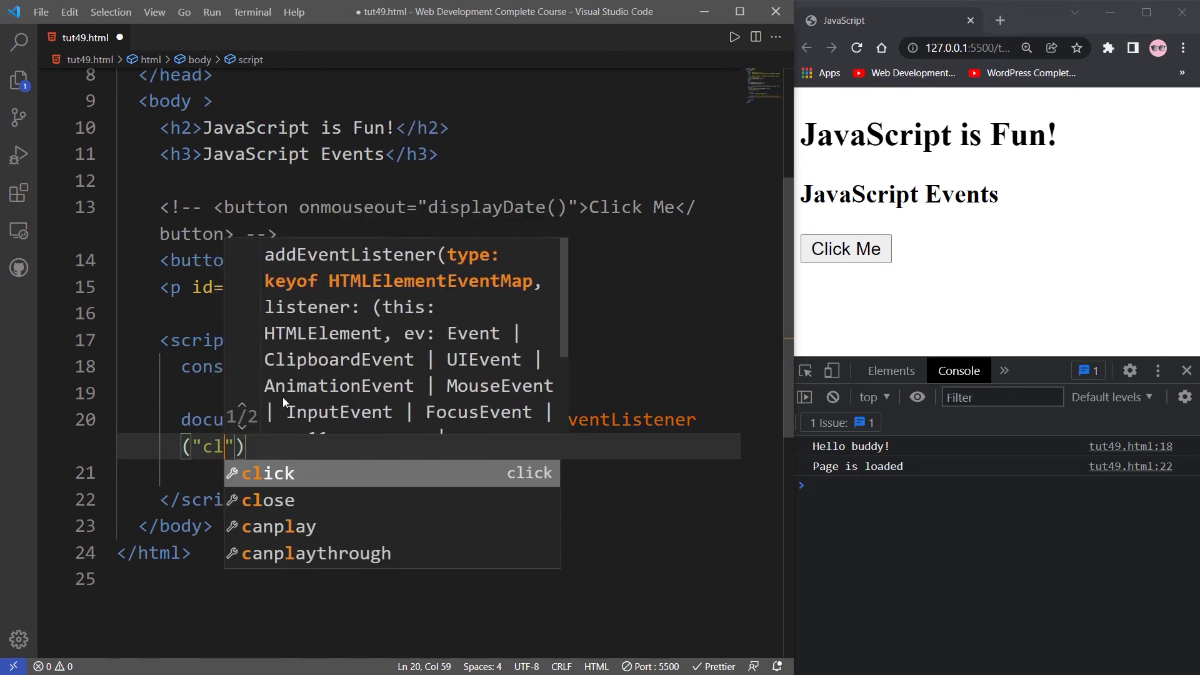
type("ick\"")
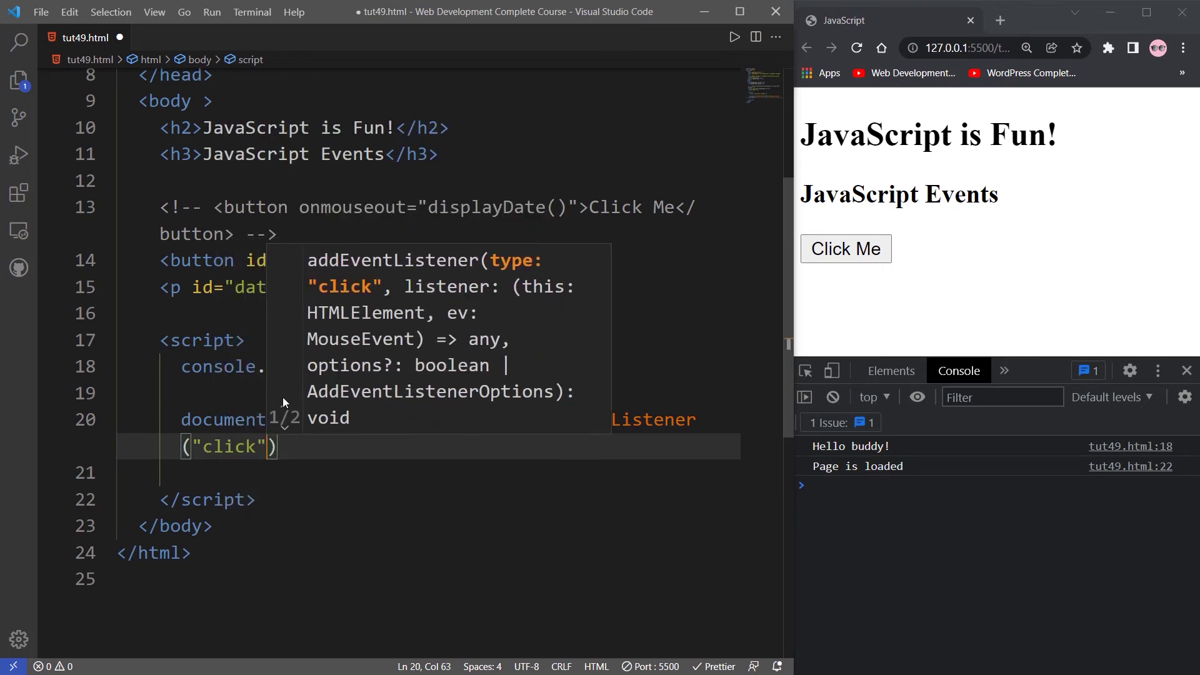
type(", function")
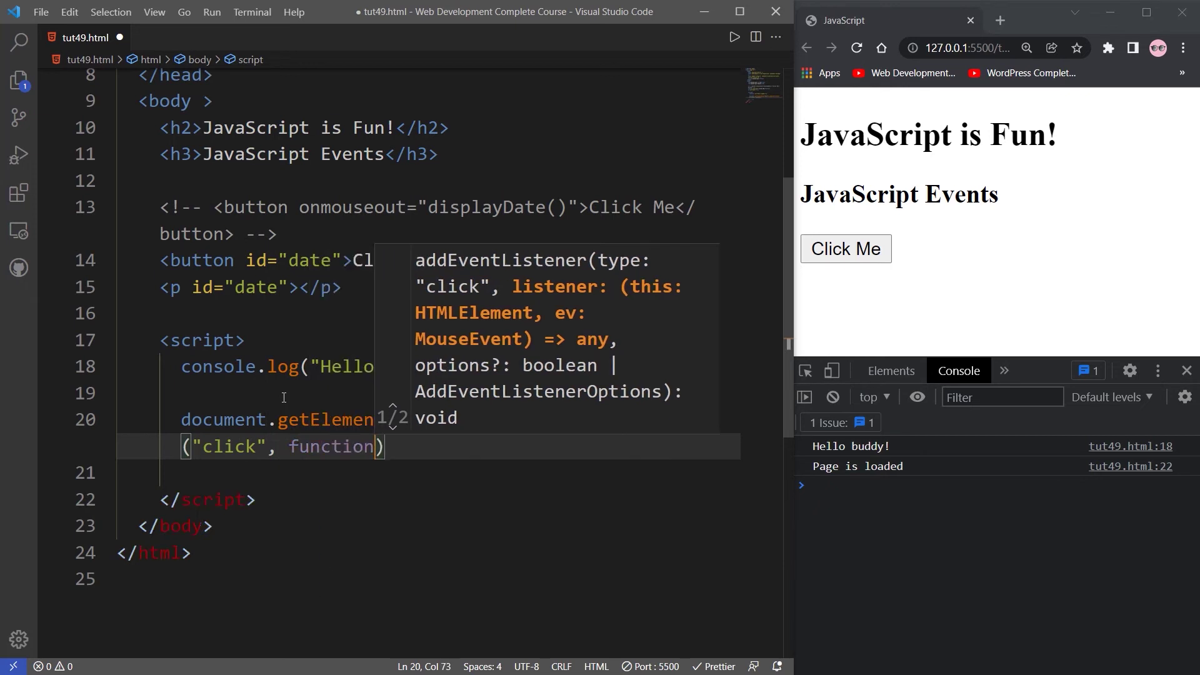
type("()")
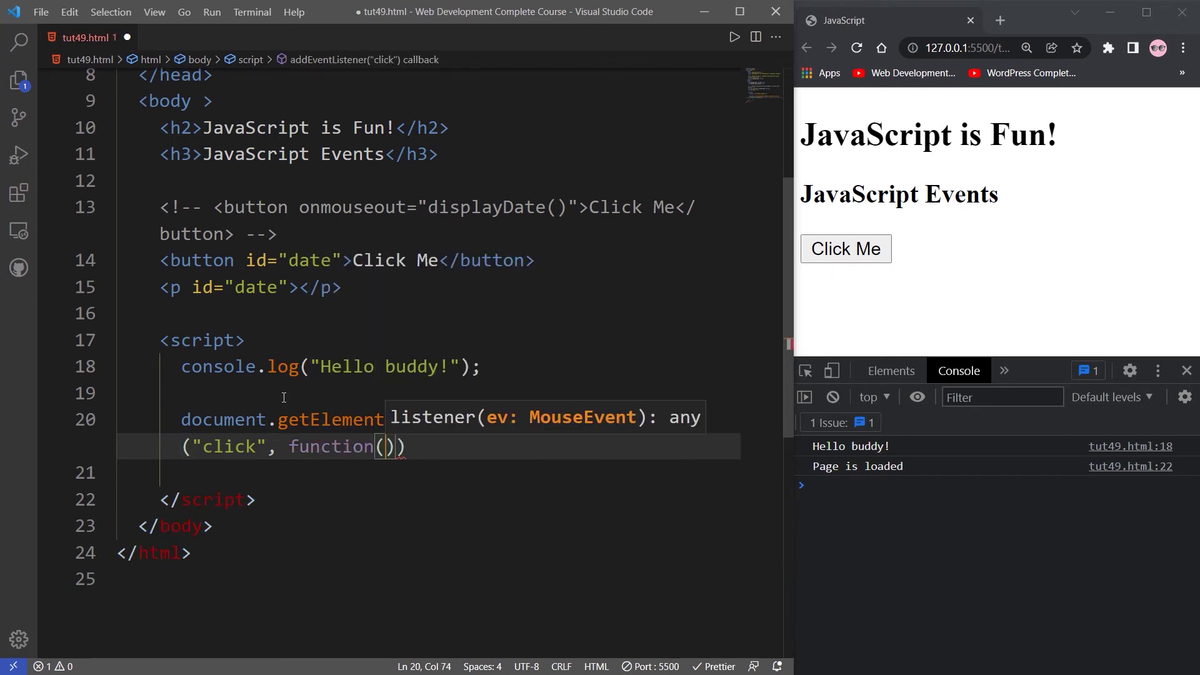
type("{")
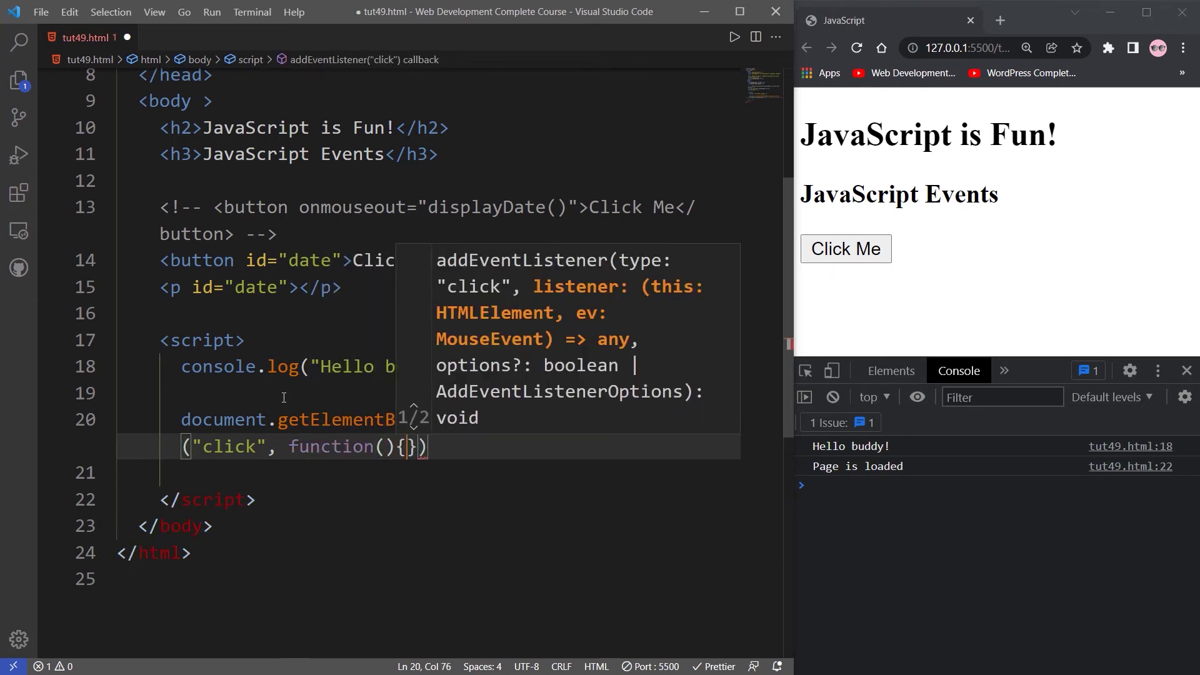
key("Return")
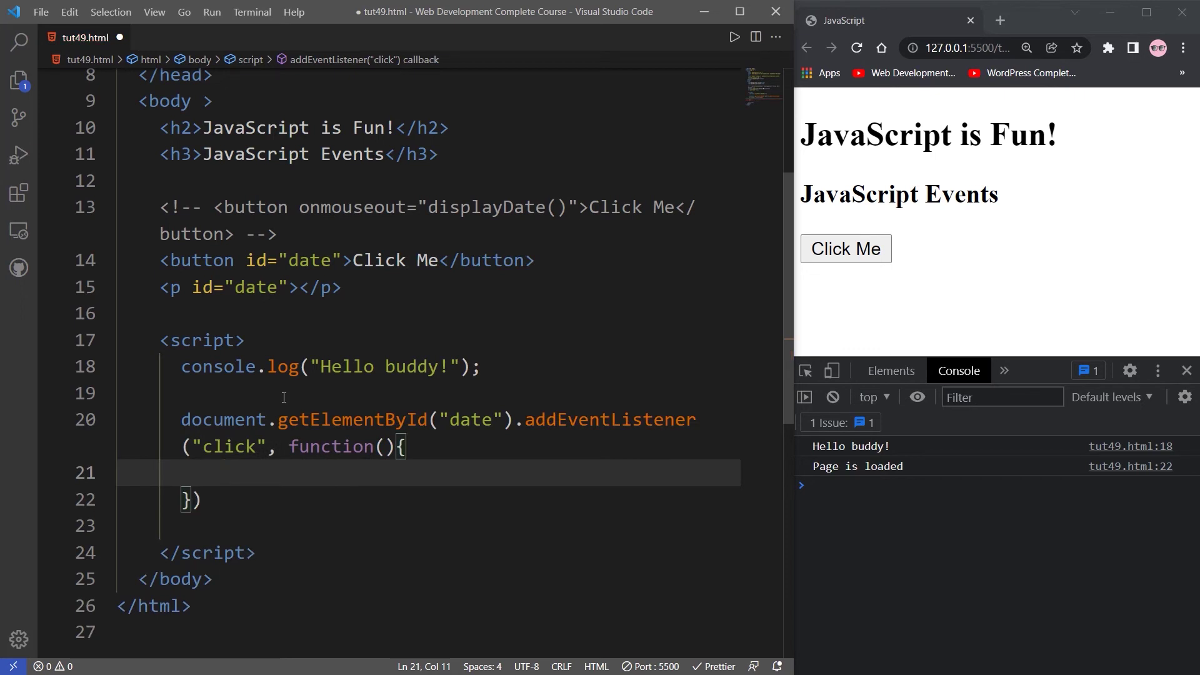
type("a")
type("lert")
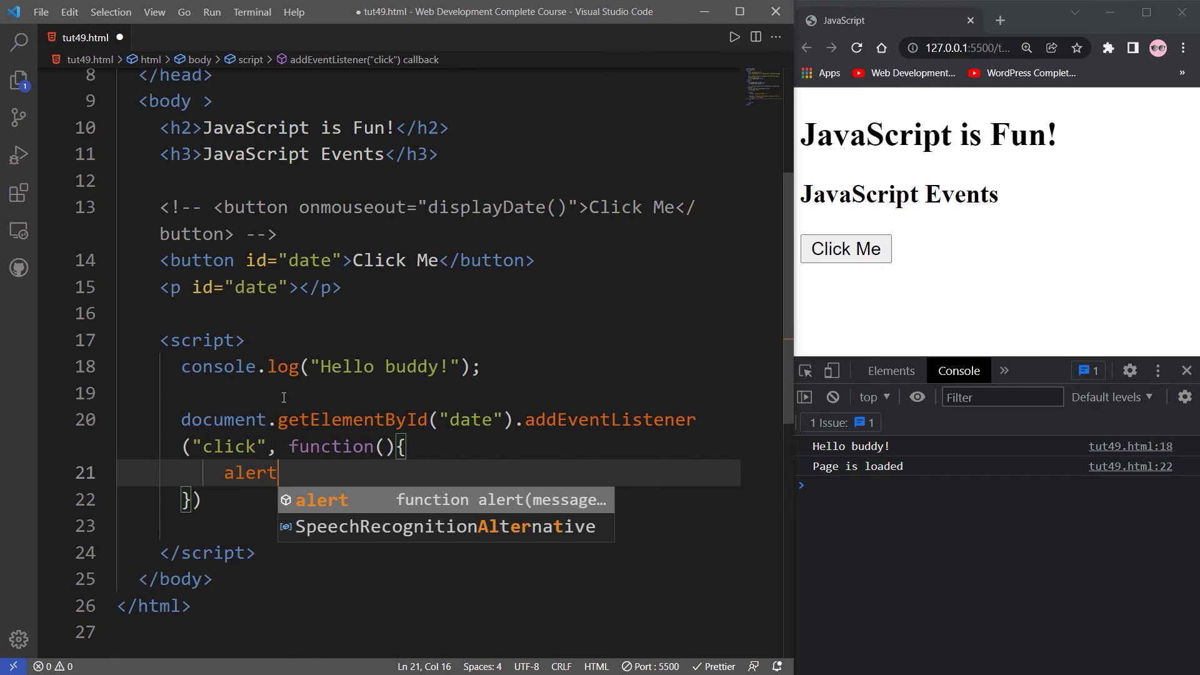
Write alert("Buddy, You are Hacked!"); in the click handler and save the formatted file
key("Escape")
type("(")
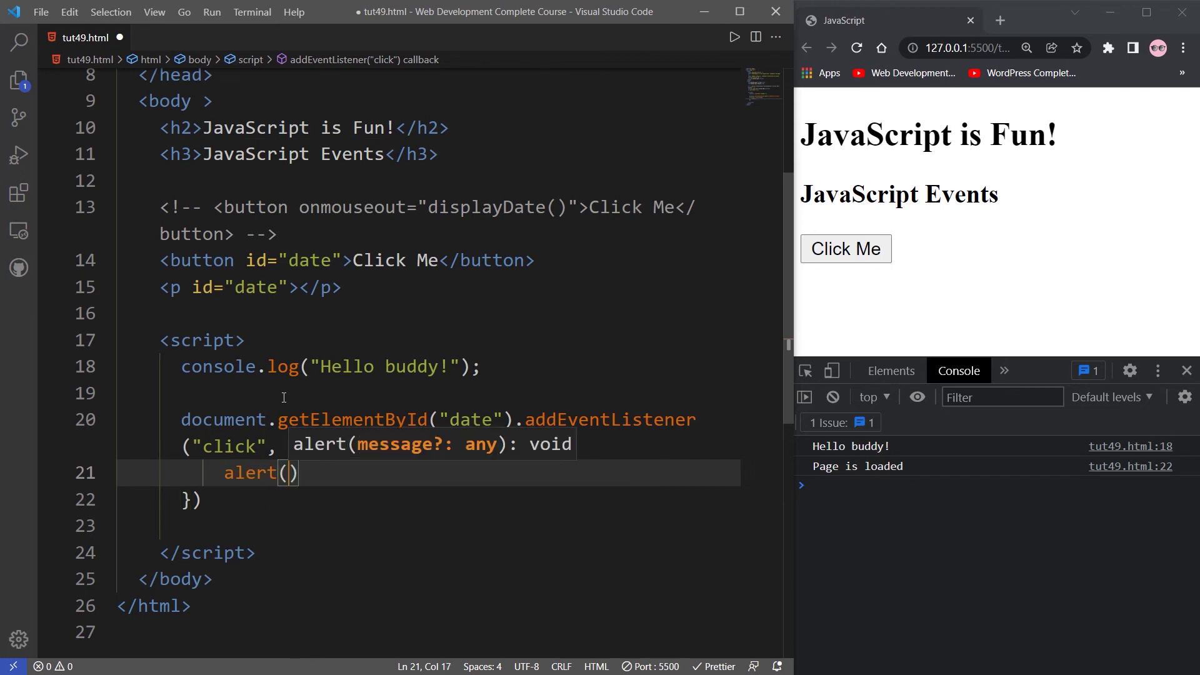
type("\"")
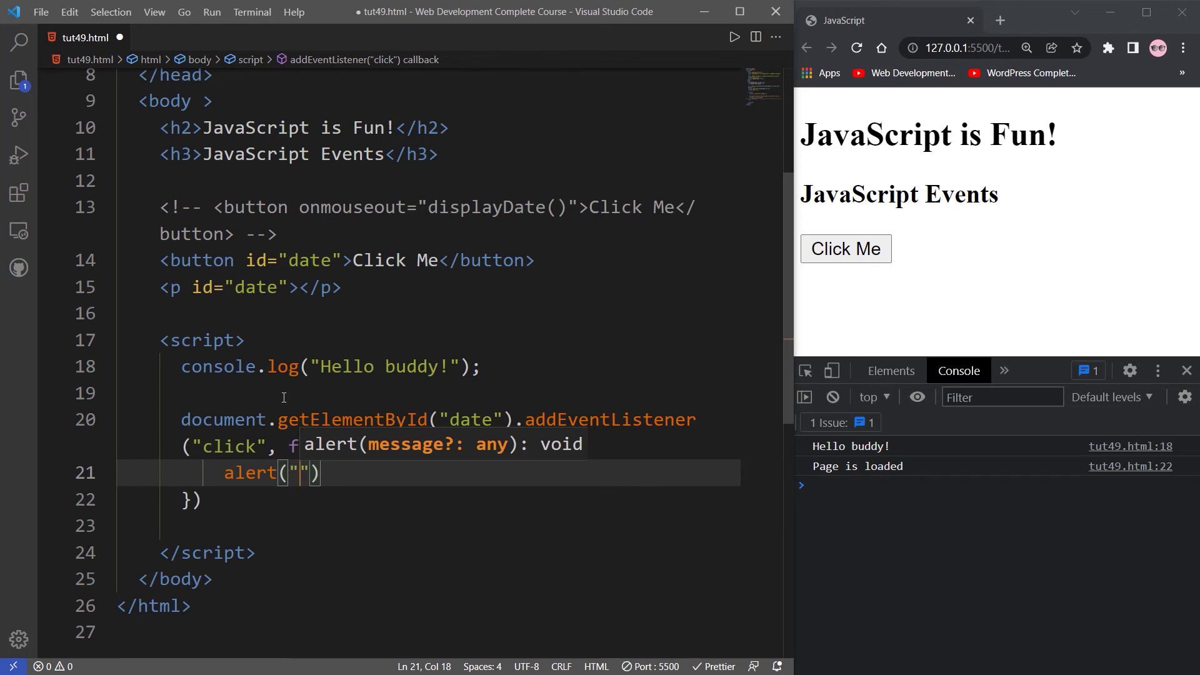
type("Hel")
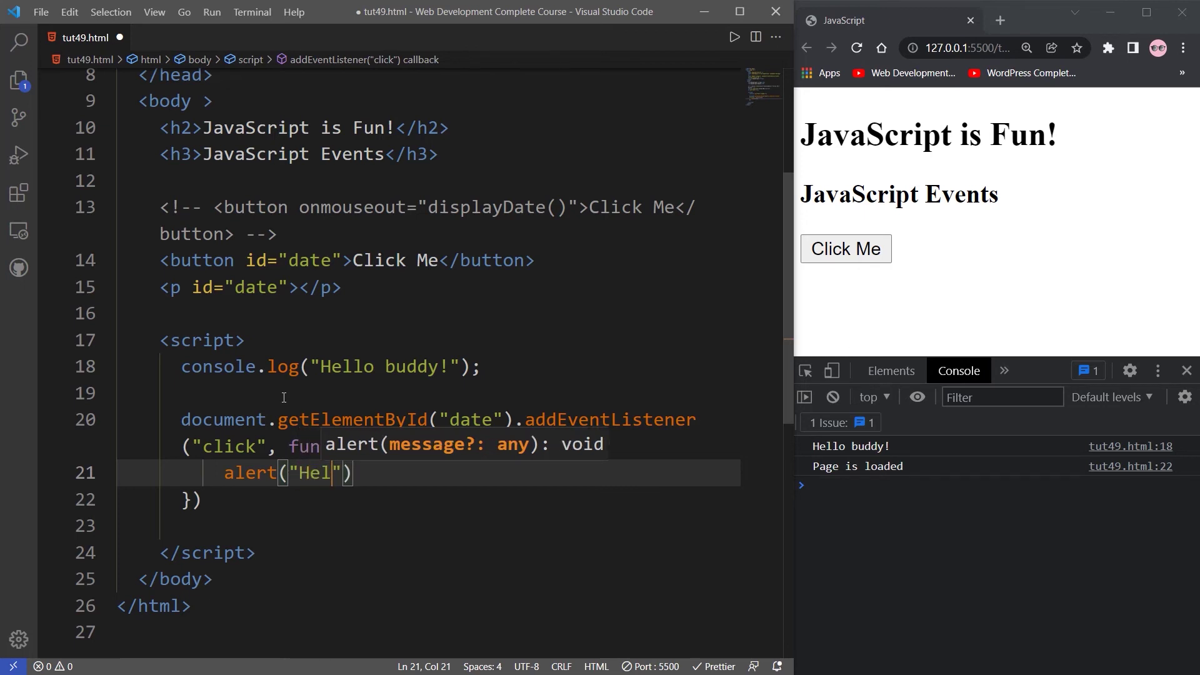
type("l")
key("BackSpace")
key("BackSpace")
key("BackSpace")
key("BackSpace")
type("B")
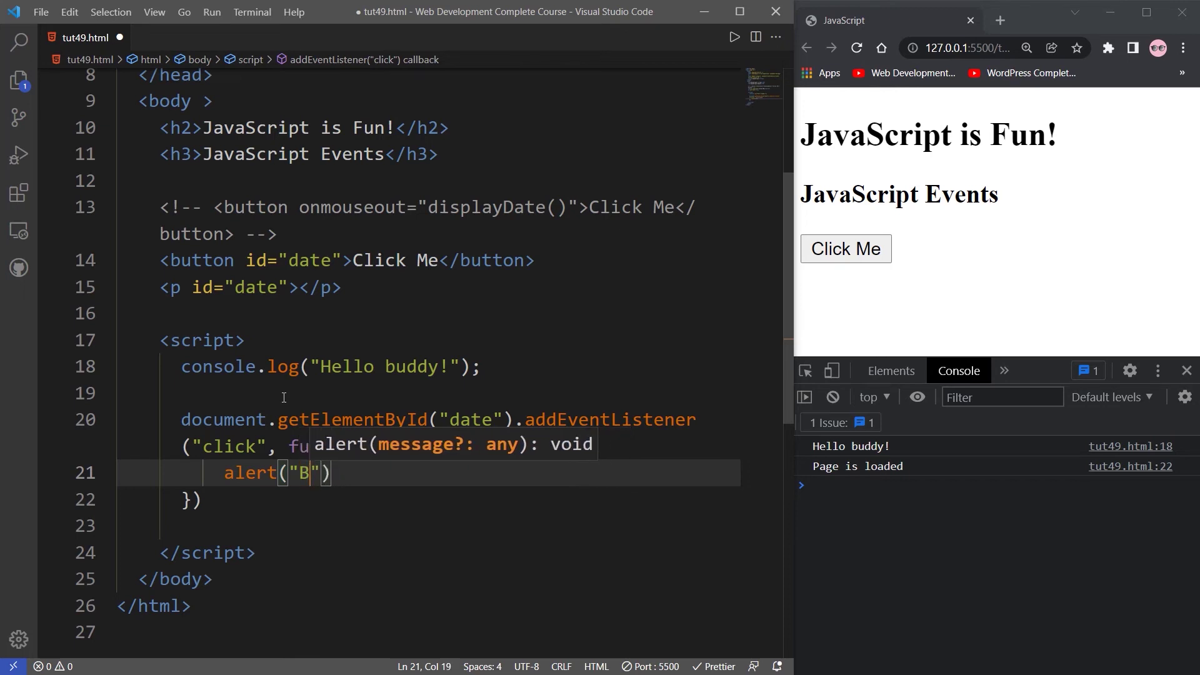
type("iu")
key("BackSpace")
key("BackSpace")
type("udd")
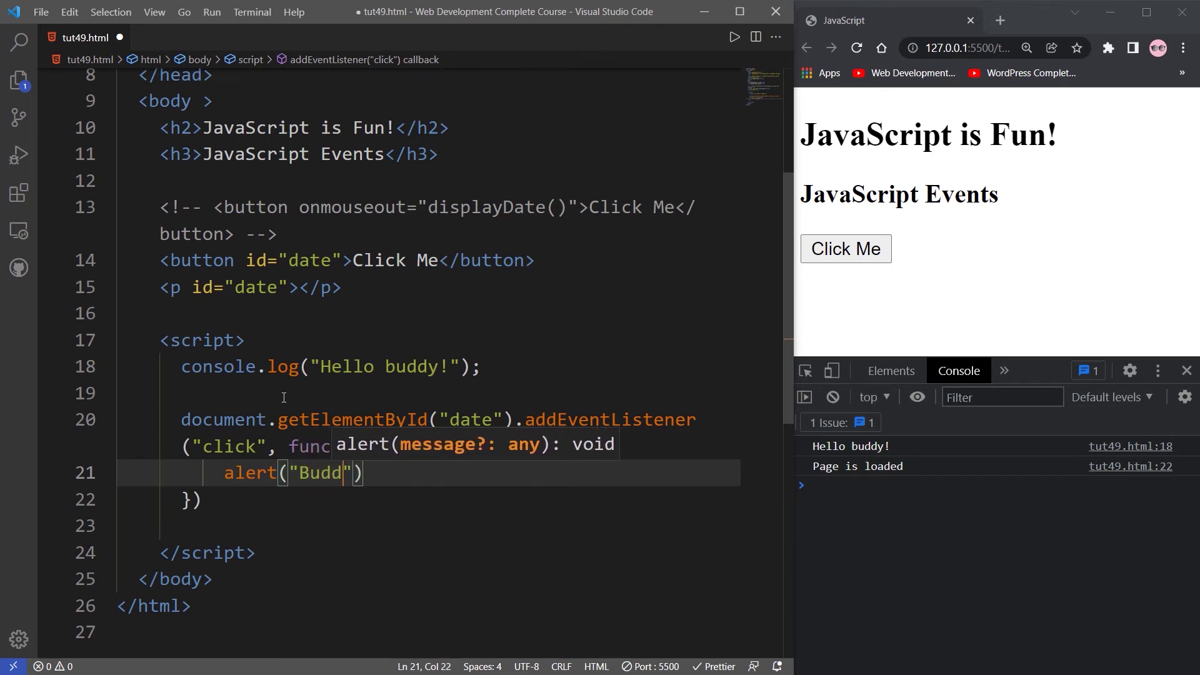
type("y")
key("BackSpace")
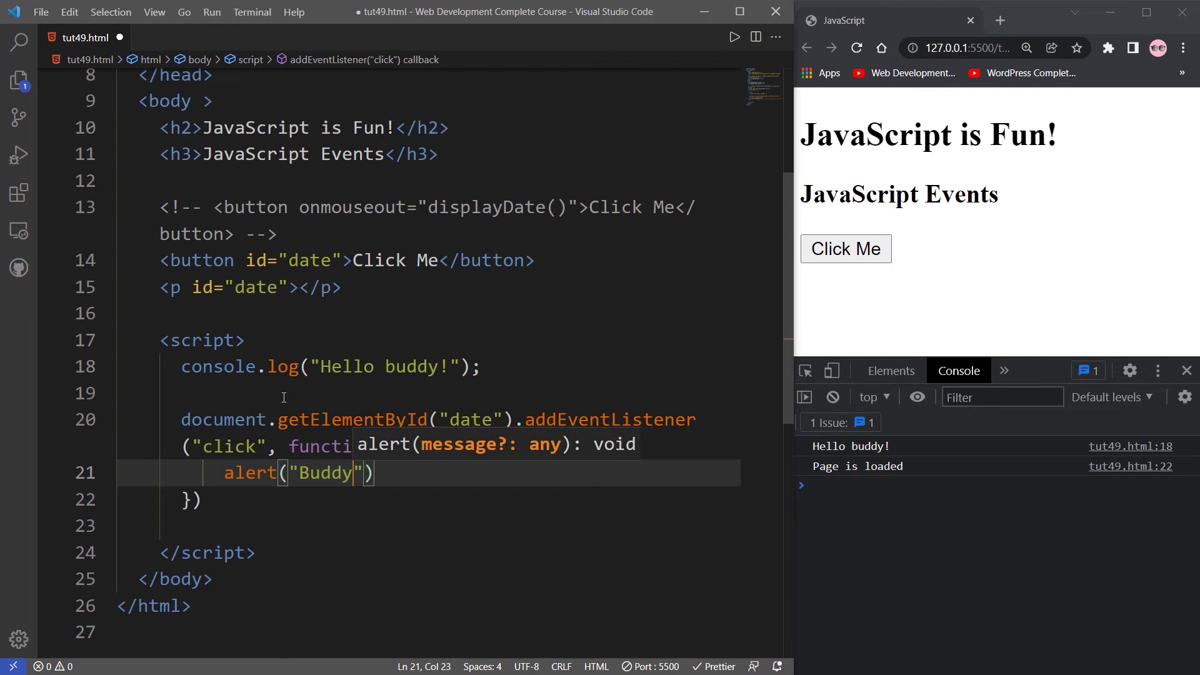
type(", You ar")
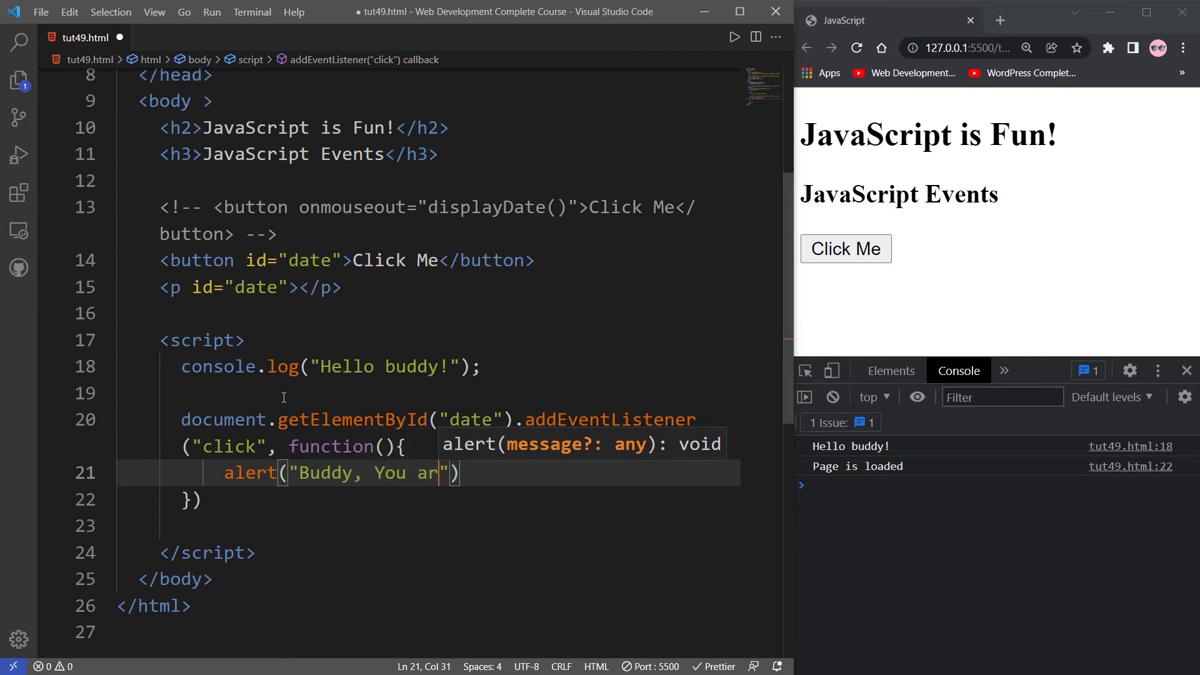
type("e ha")
key("BackSpace")
key("BackSpace")
key("BackSpace")
type("H")
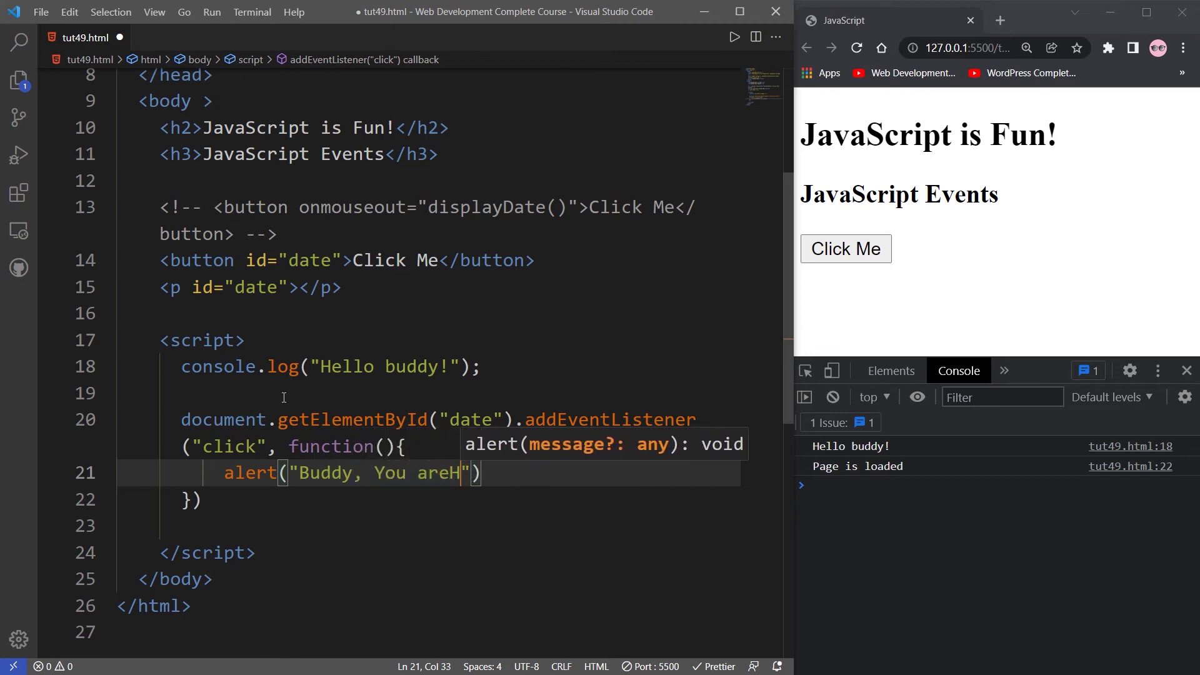
key("BackSpace")
type("Hacked")
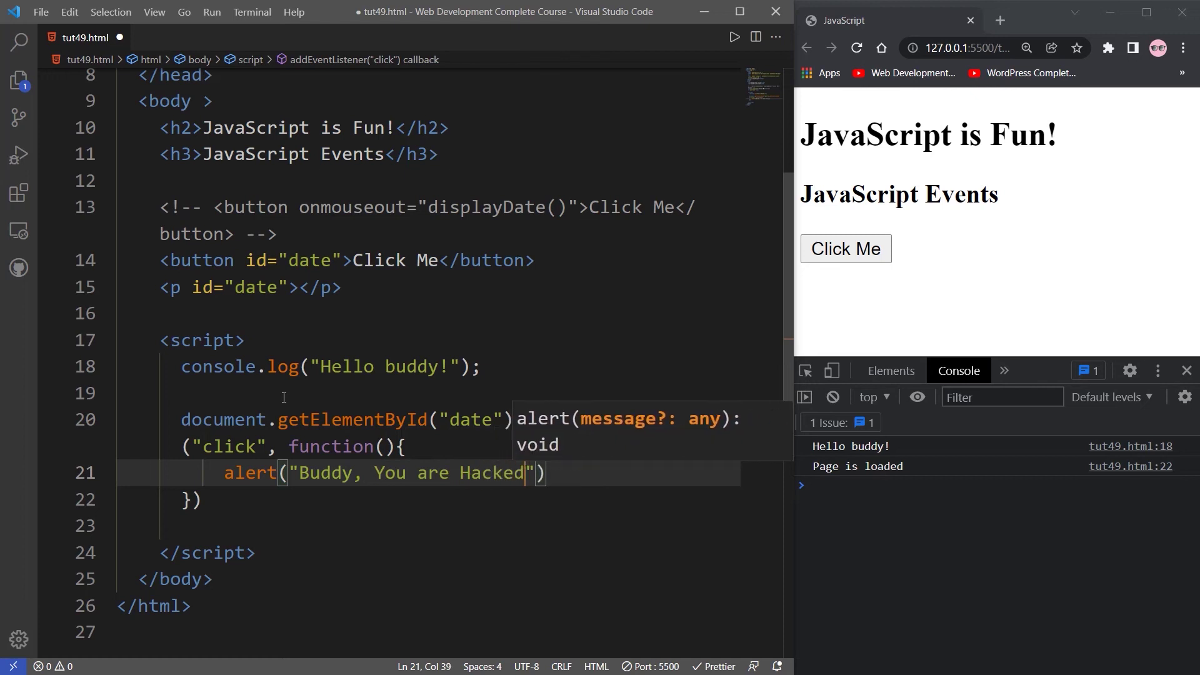
type("!")
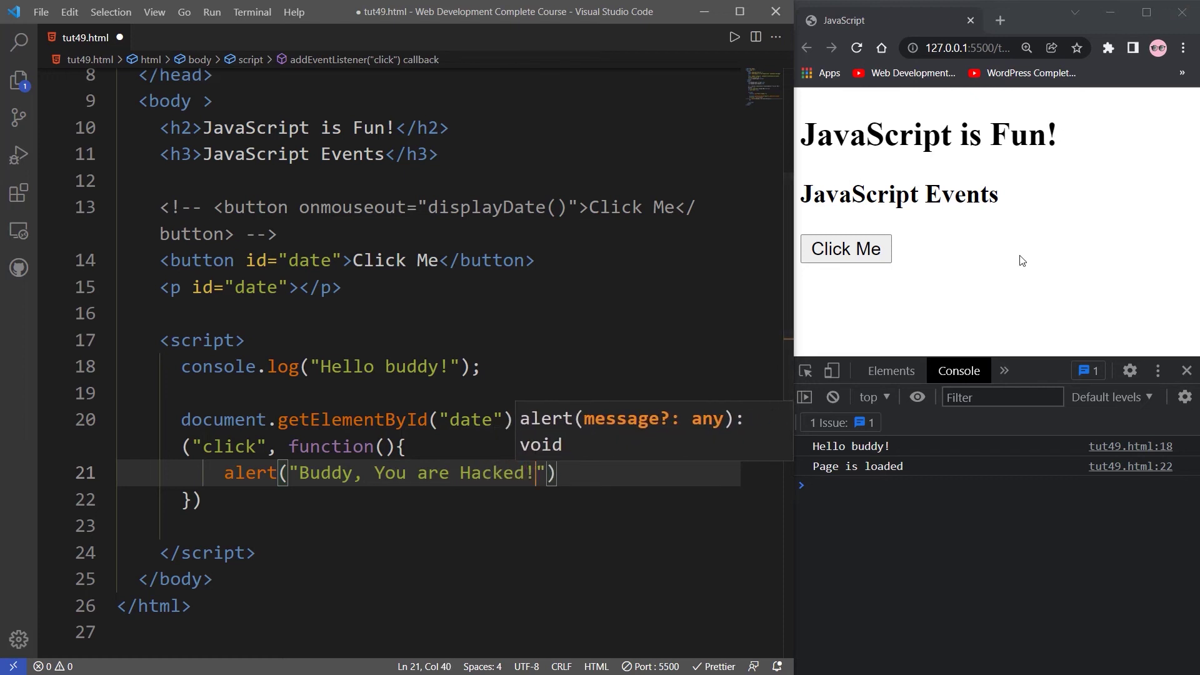
left_click(575, 487)
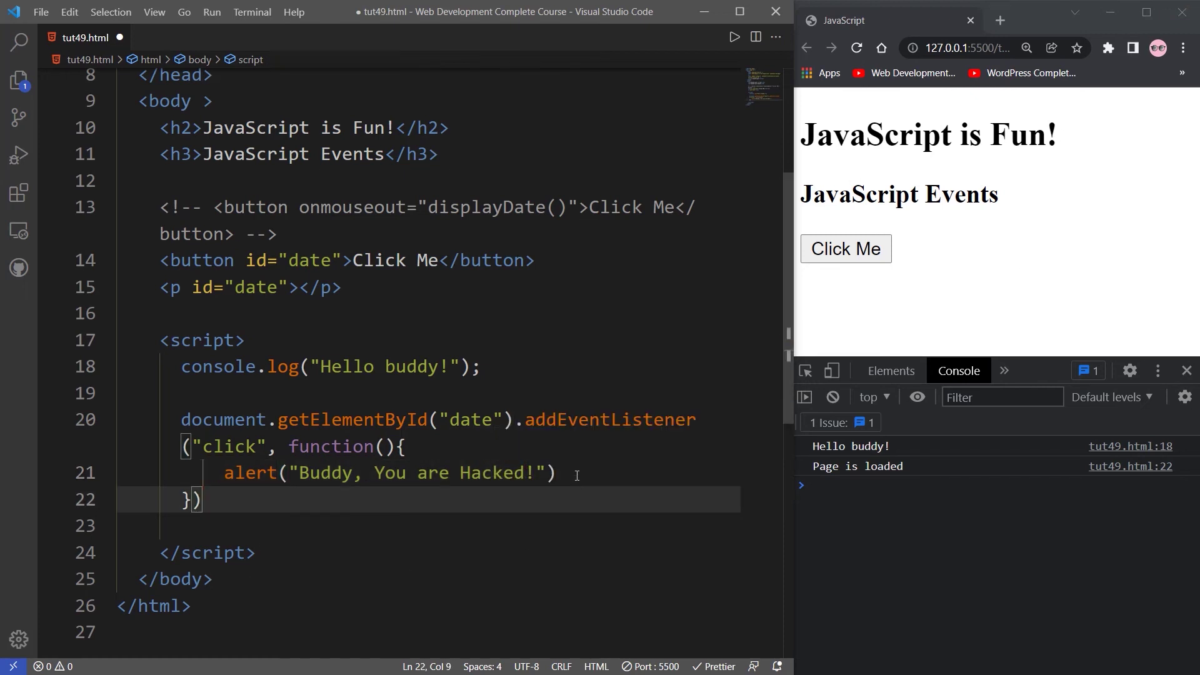
left_click(576, 475)
type(";")
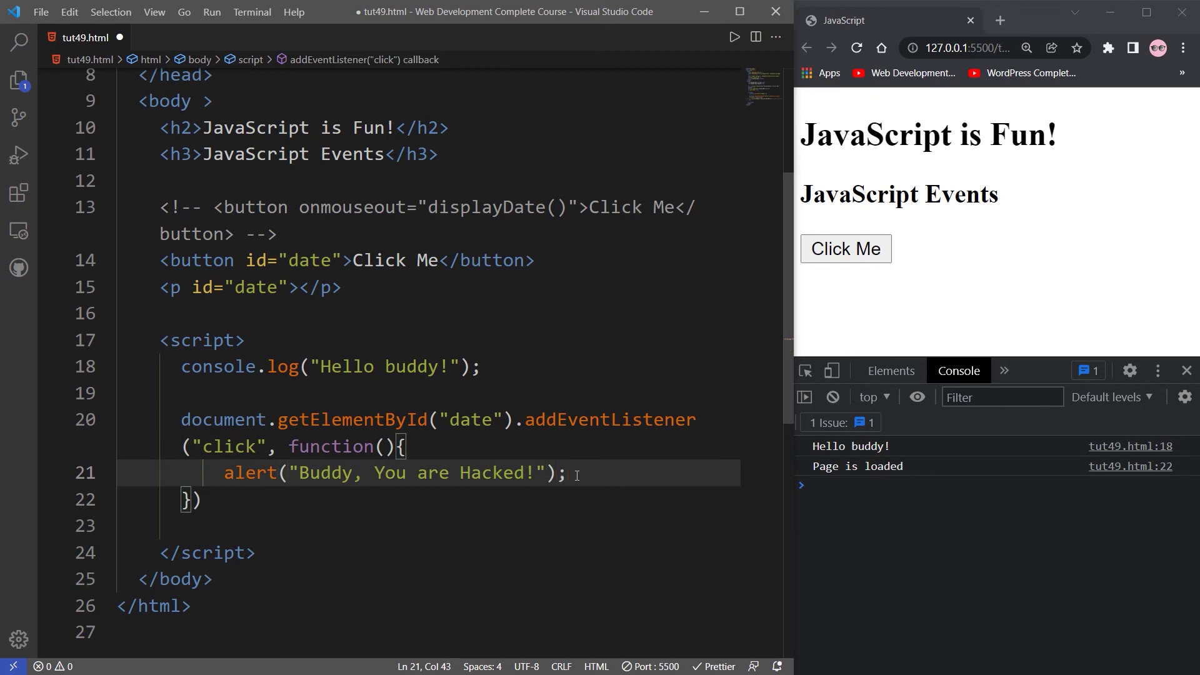
key("ctrl+s")
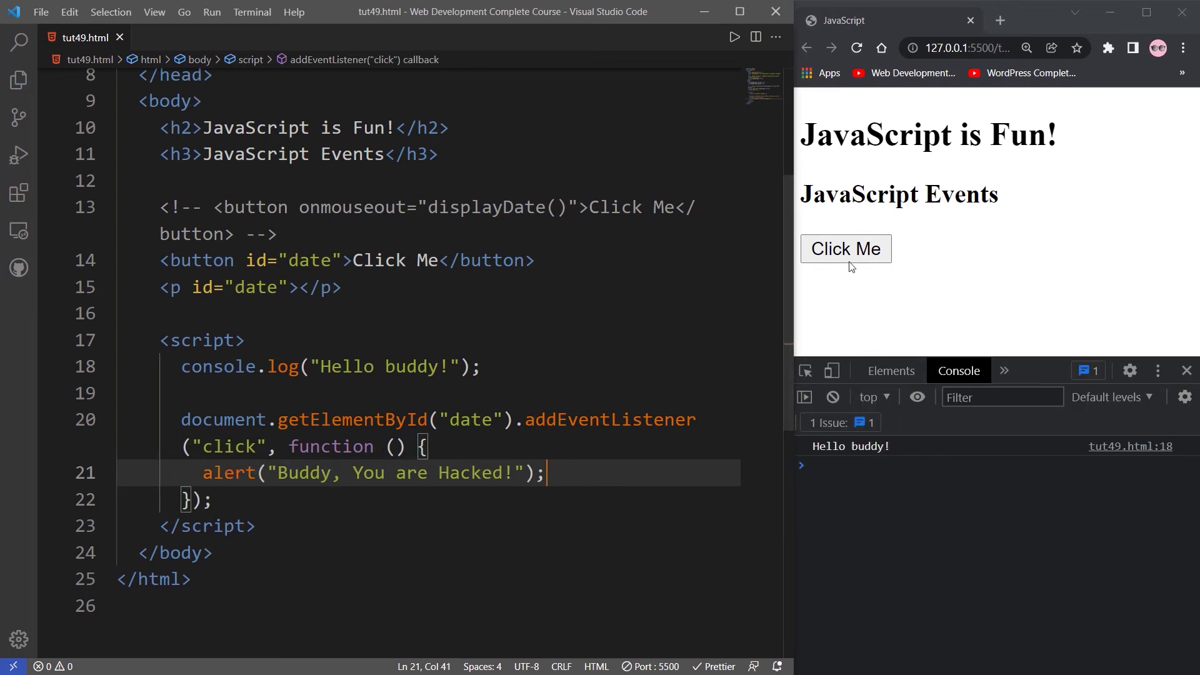
left_click(849, 263)
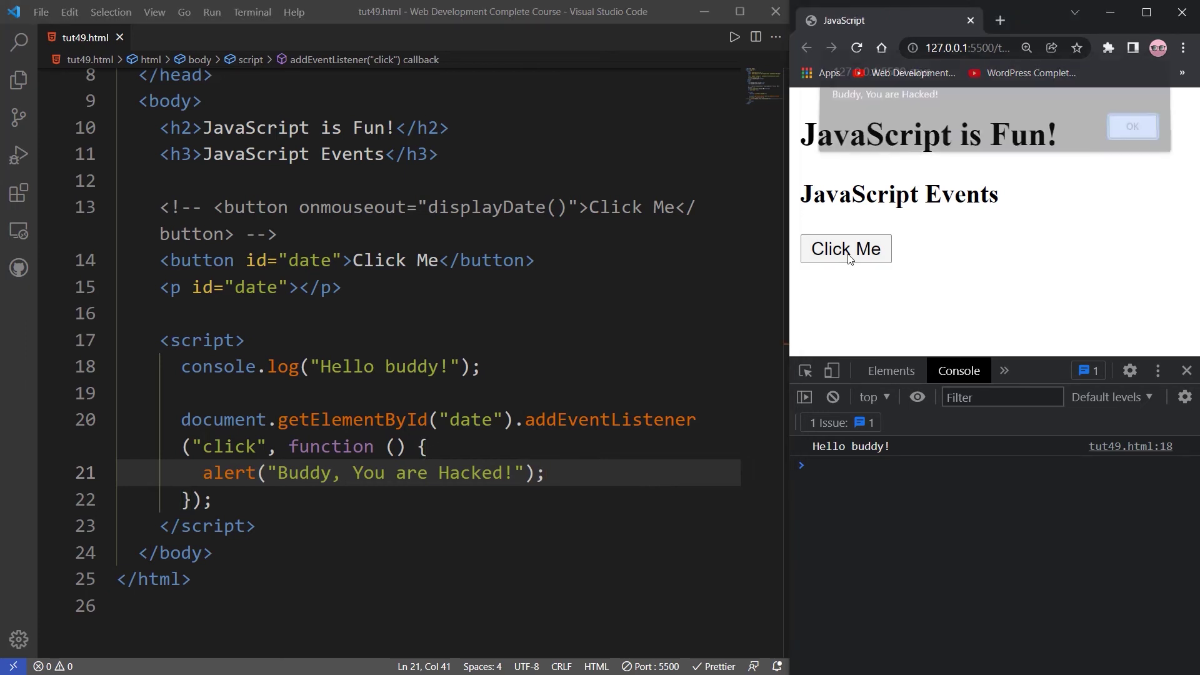
double_click(901, 108)
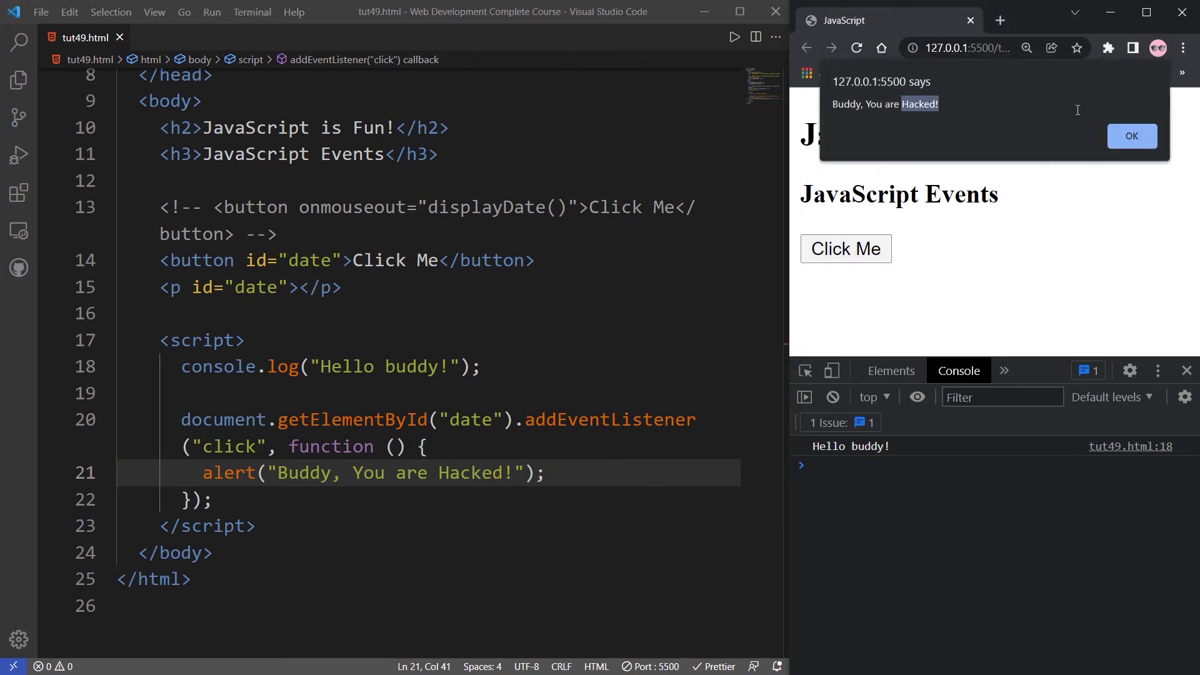
left_click(1077, 111)
left_click(1121, 141)
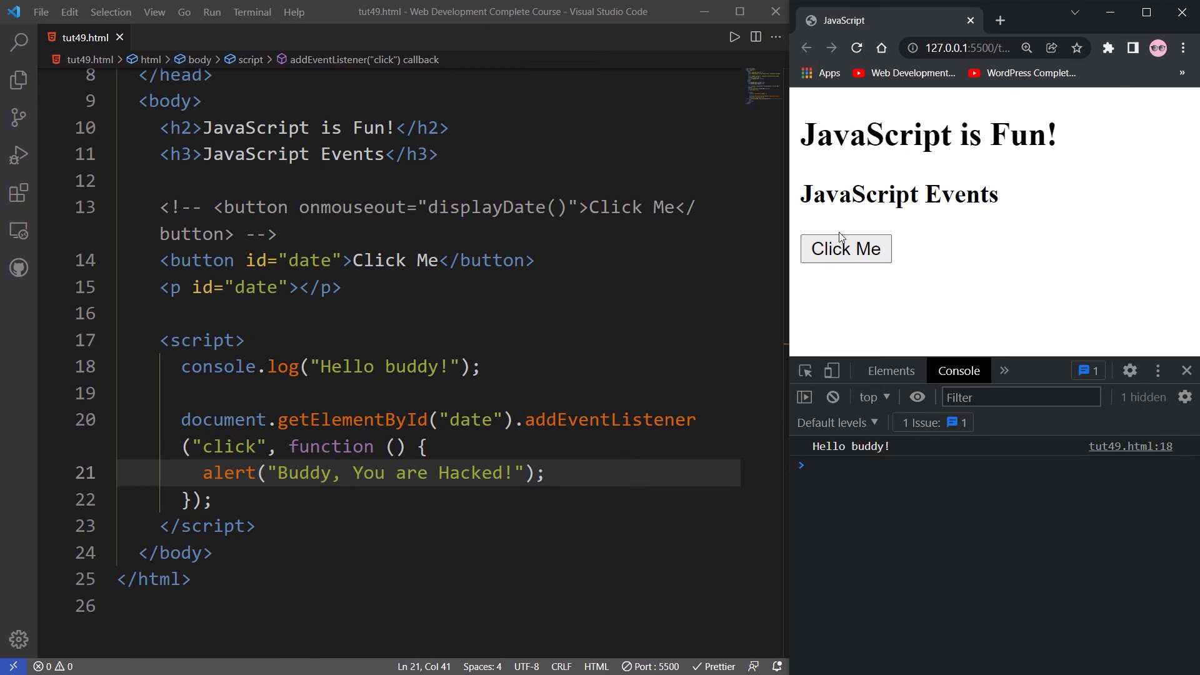
scroll(233, 366, "down", 1)
scroll(458, 326, "down", 1)
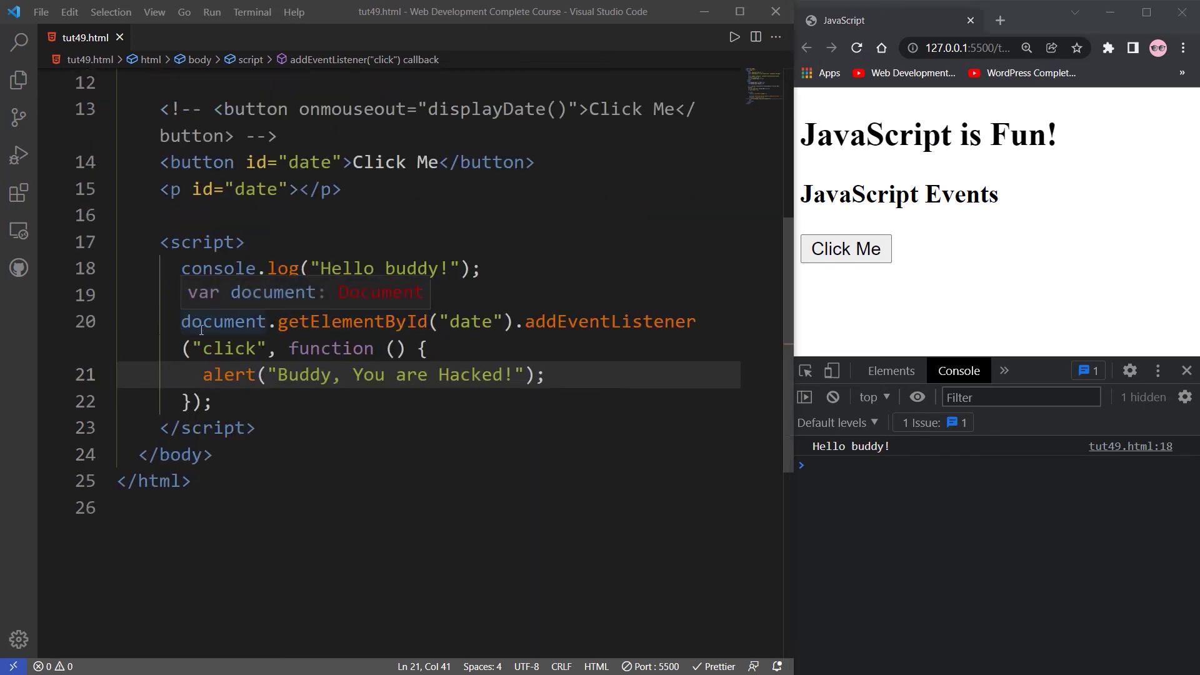
mouse_move(182, 321)
left_mouse_down()
mouse_move(213, 401)
mouse_move(174, 326)
left_mouse_up()
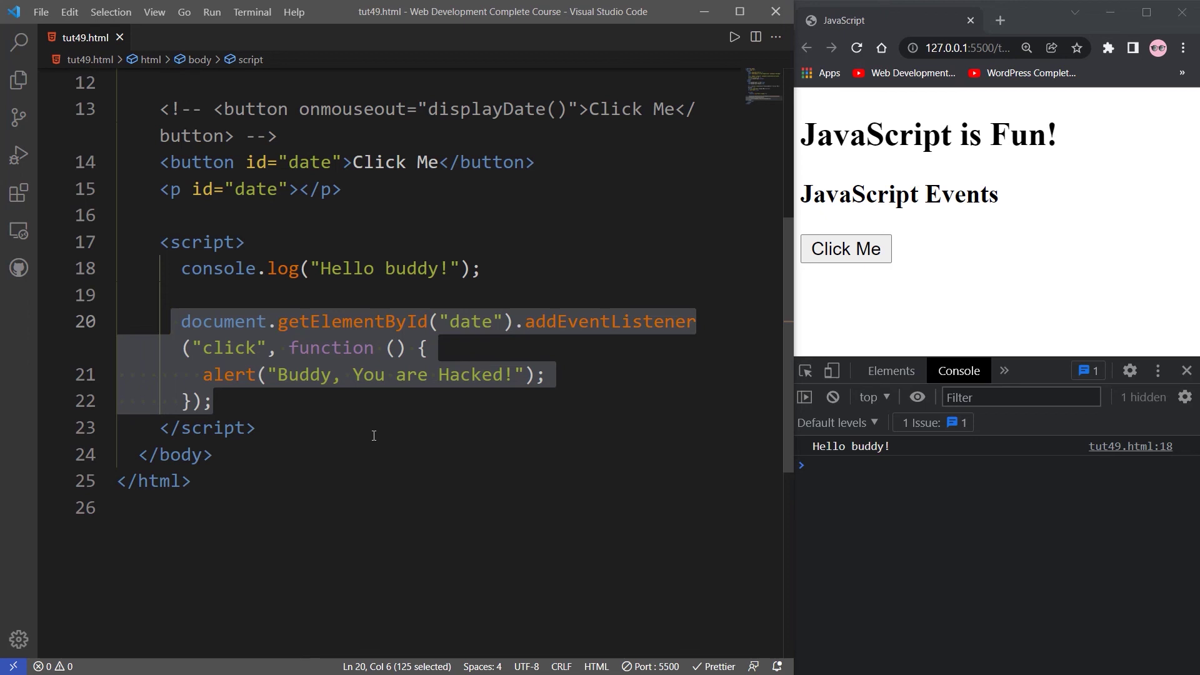
scroll(373, 435, "up", 1)
scroll(374, 435, "up", 3)
left_click(373, 386)
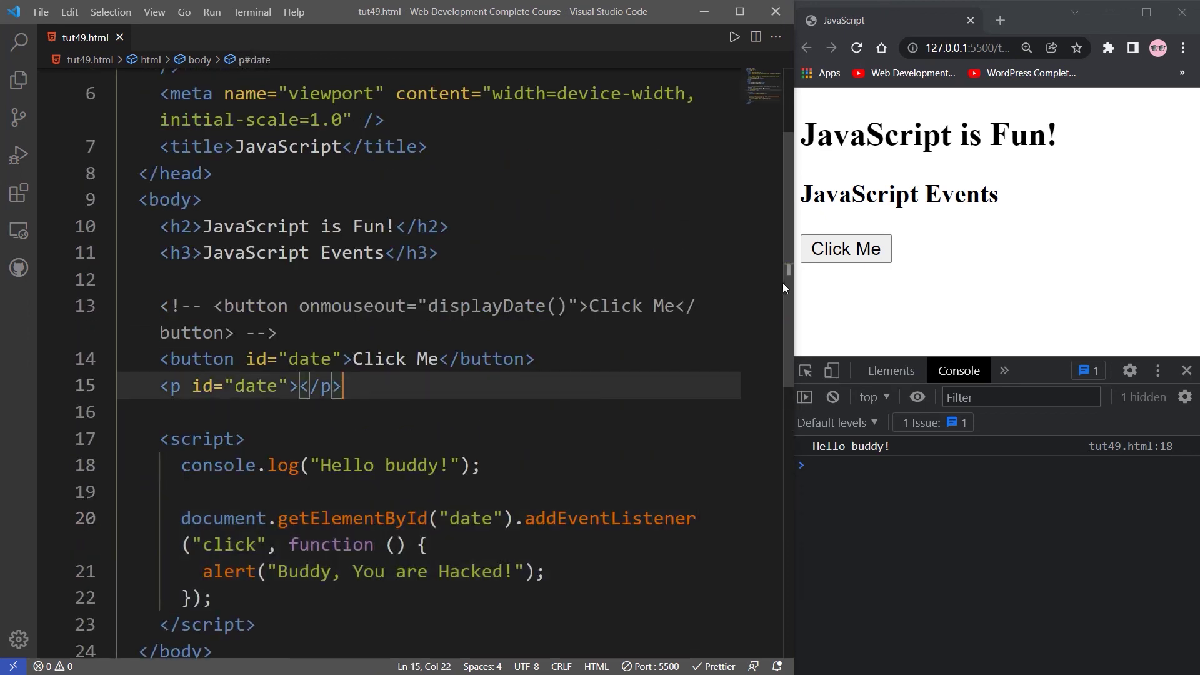
left_click(890, 73)
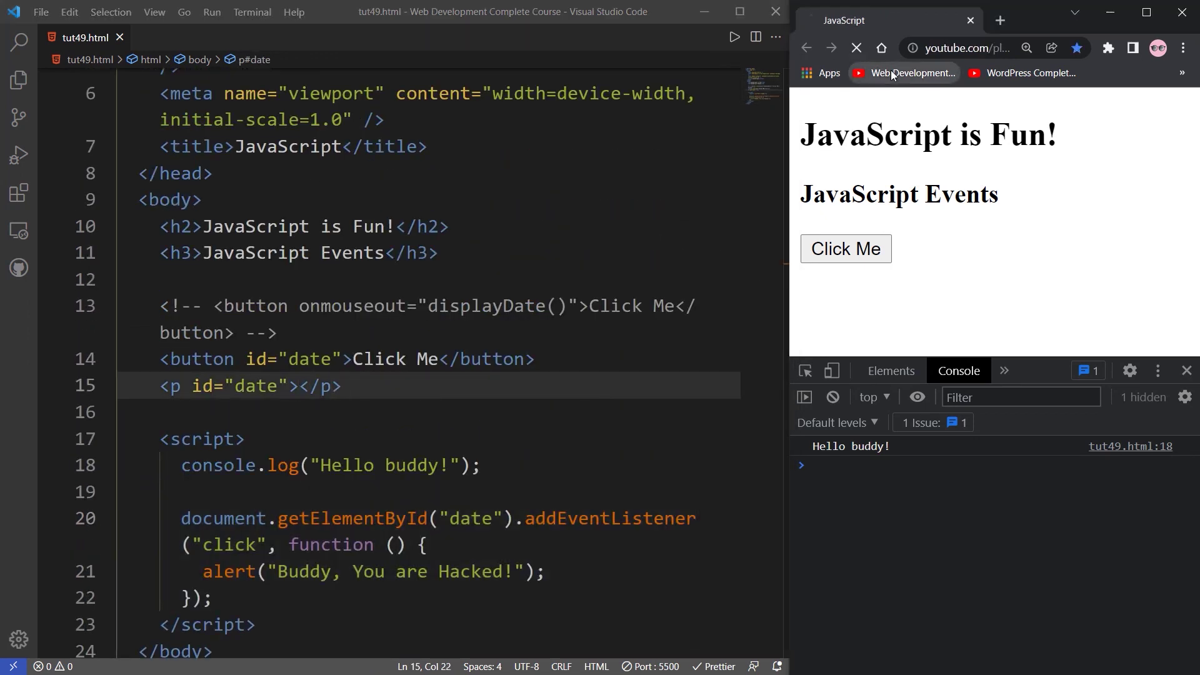
left_click(1141, 20)
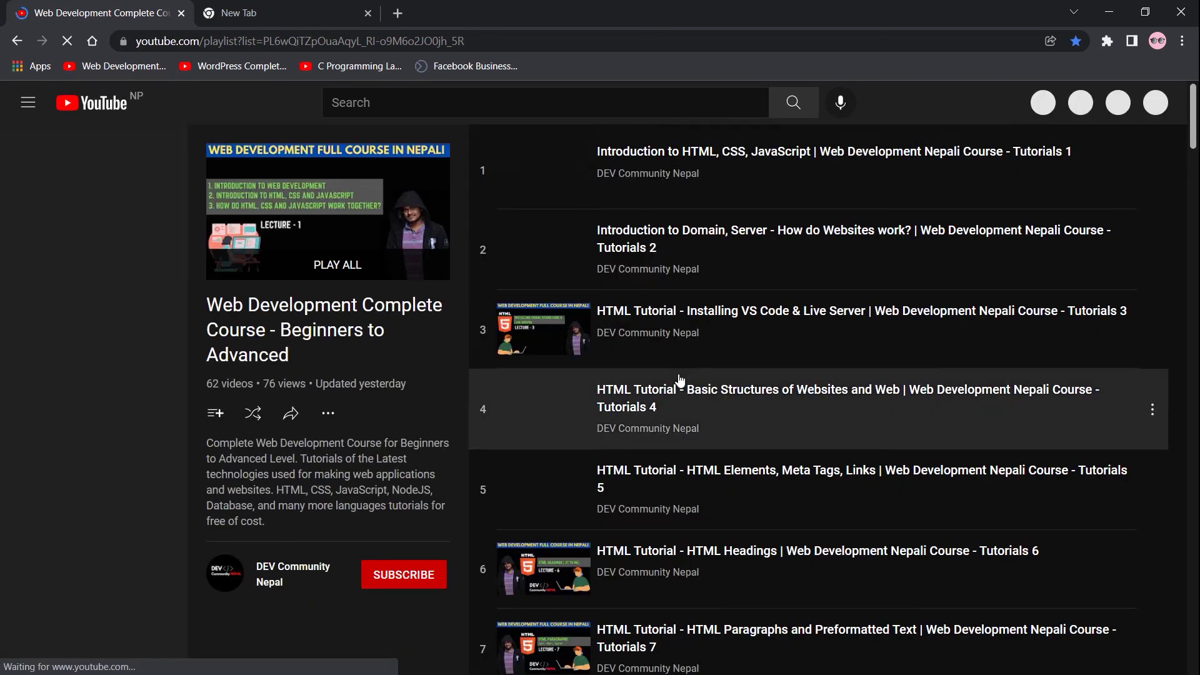
scroll(679, 379, "down", 3)
scroll(679, 380, "down", 3)
scroll(679, 379, "down", 3)
scroll(679, 380, "down", 1)
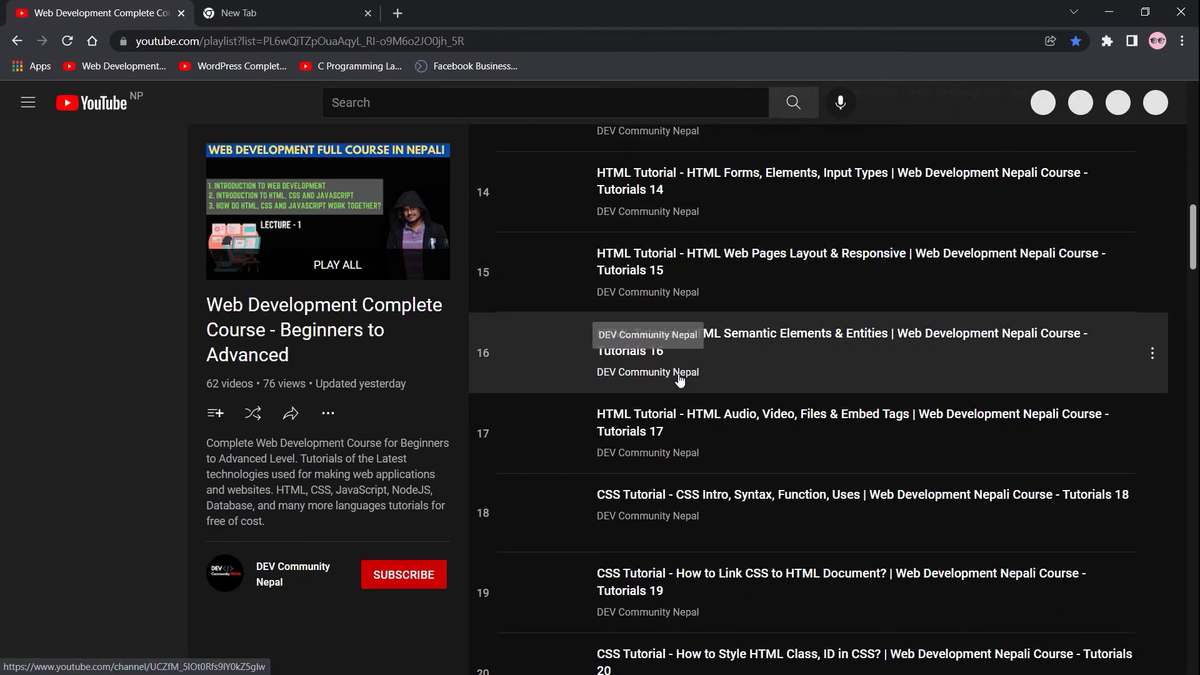
scroll(679, 380, "down", 2)
scroll(679, 380, "down", 3)
scroll(680, 379, "down", 2)
scroll(678, 380, "down", 2)
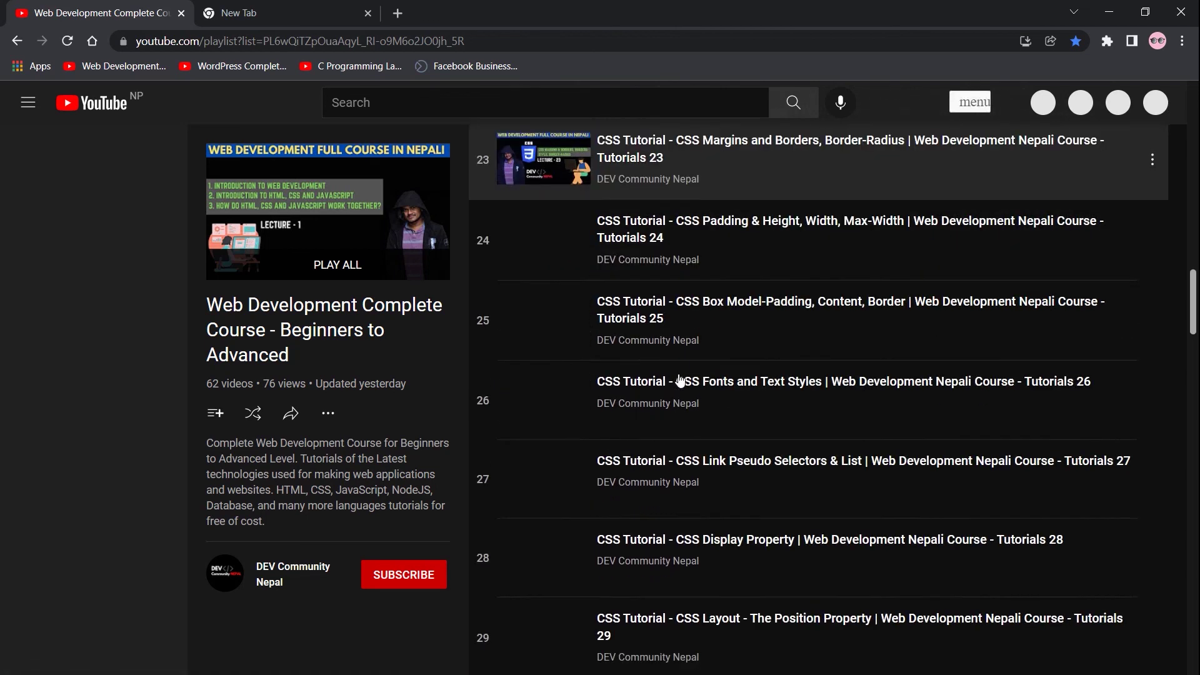
scroll(678, 379, "down", 1)
left_click(265, 571)
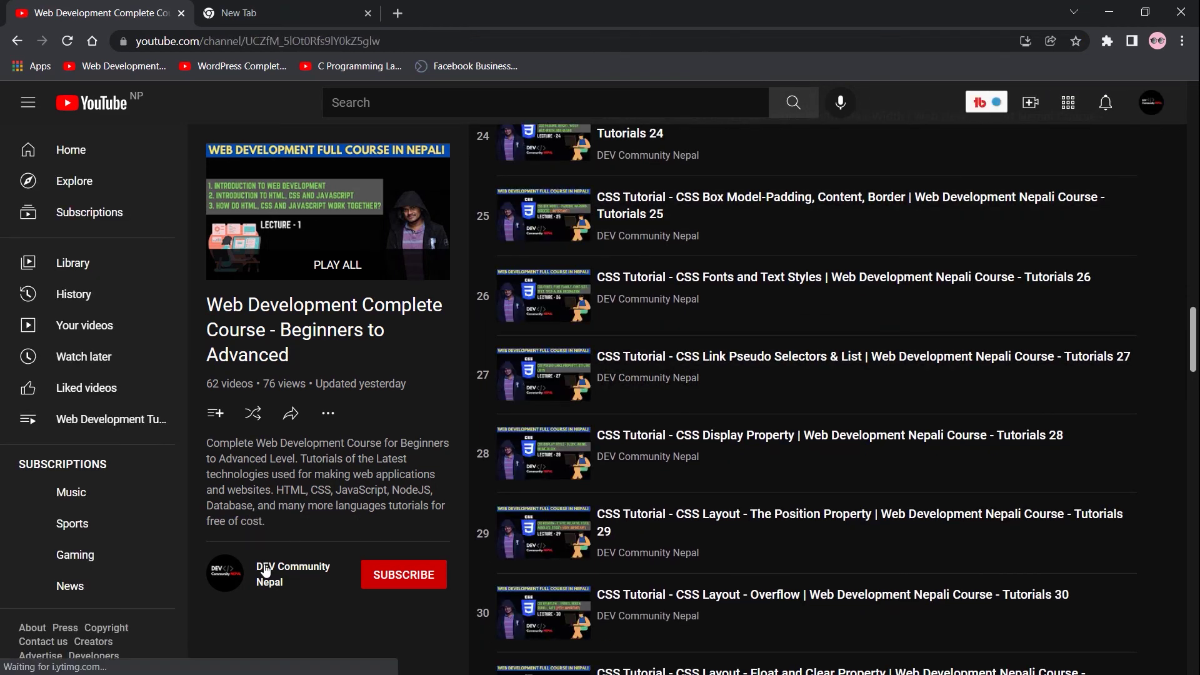